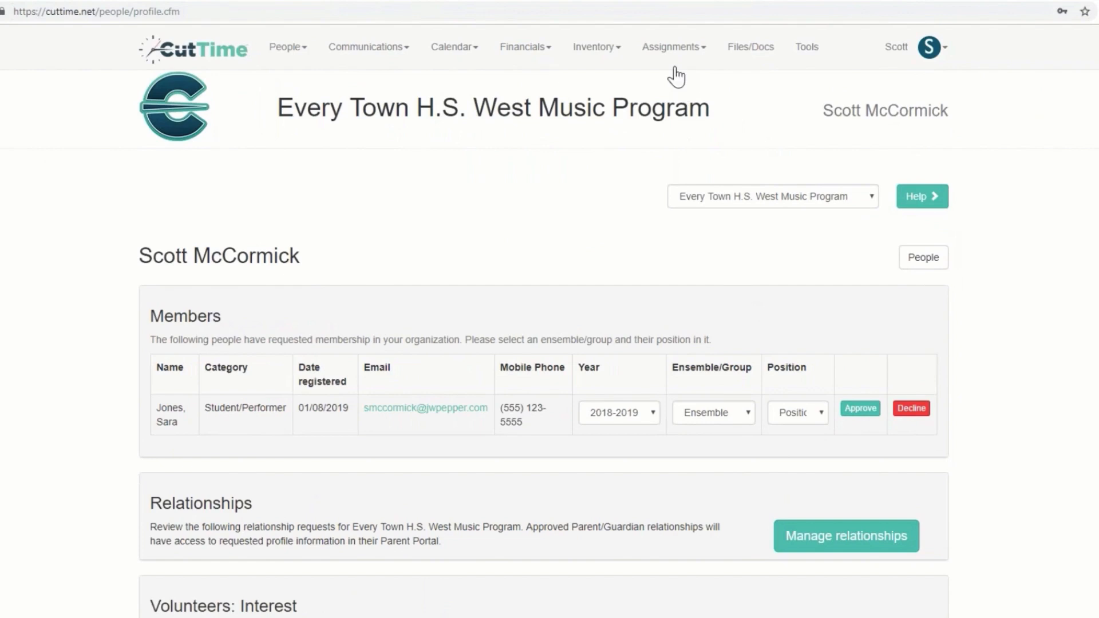
- Open the list of assignments for the music program and start adding a new assignment
{"action": "left_click", "coordinate": [684, 50]}
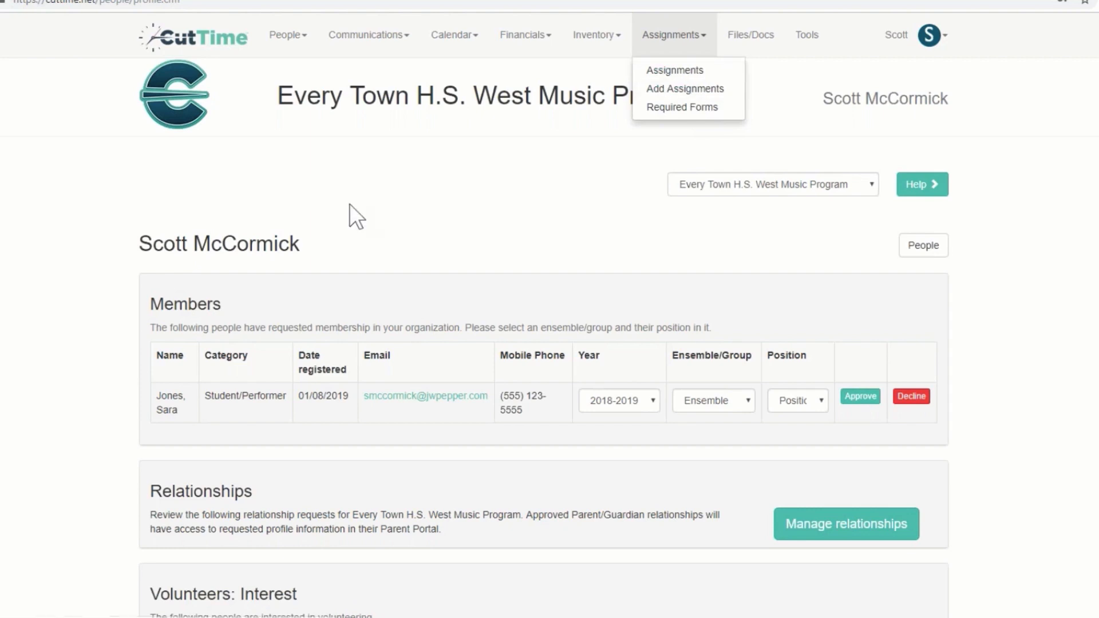
{"action": "scroll", "coordinate": [366, 217], "scroll_direction": "down", "scroll_amount": 15}
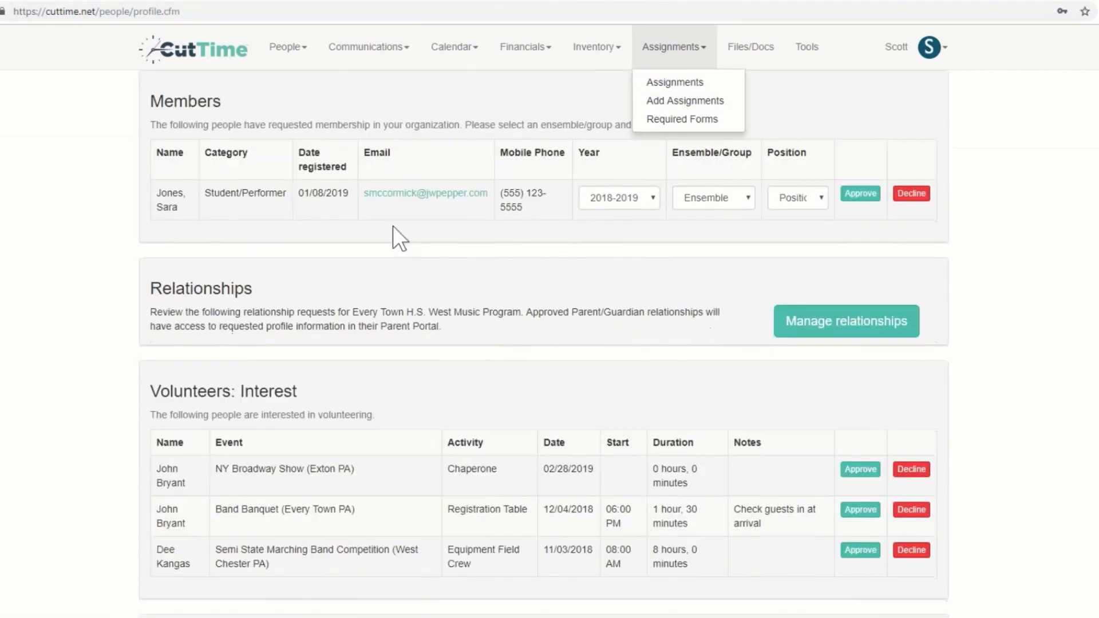
{"action": "scroll", "coordinate": [380, 263], "scroll_direction": "down", "scroll_amount": 1}
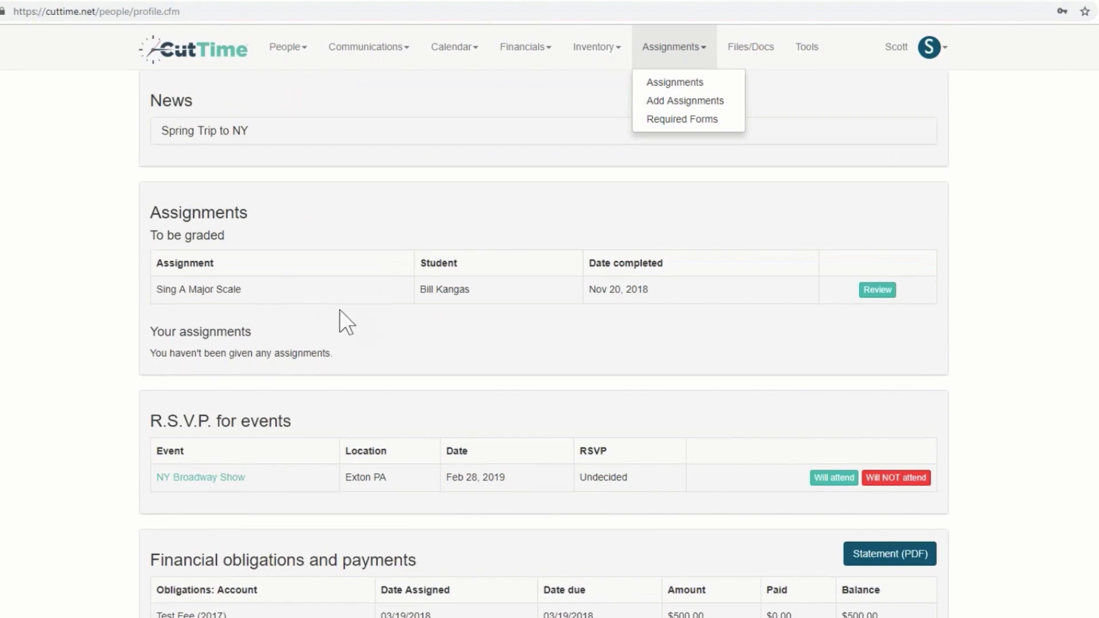
{"action": "scroll", "coordinate": [339, 309], "scroll_direction": "up", "scroll_amount": 15}
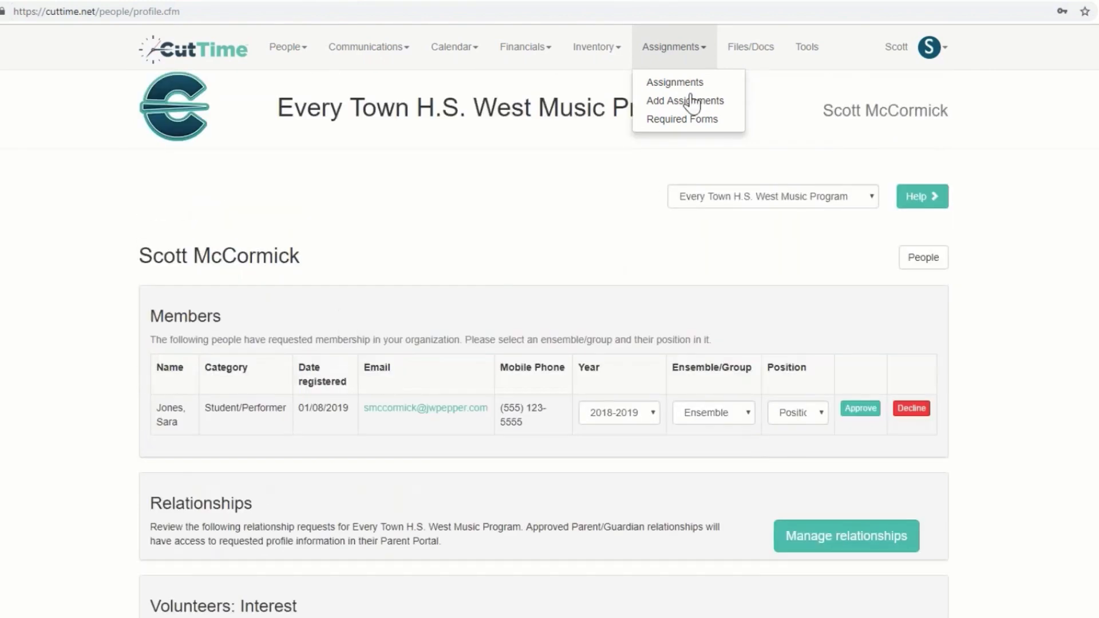
{"action": "left_click", "coordinate": [691, 99]}
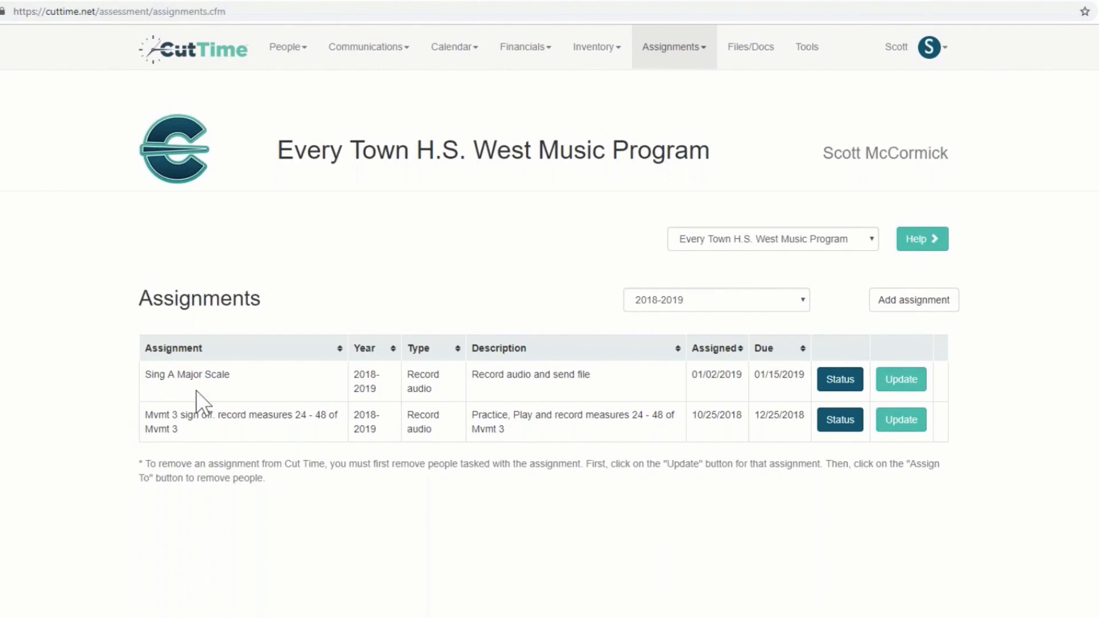
{"action": "left_click", "coordinate": [913, 309]}
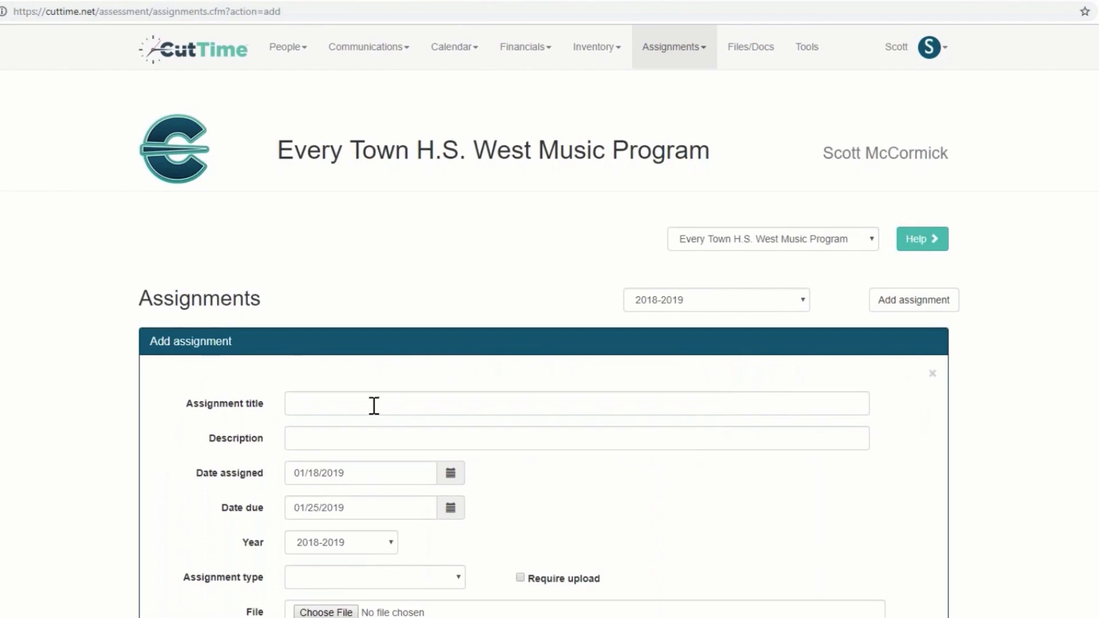
- Title the new assignment "Watch video on Performance anxiety" and set its description to "YouTube Video"
{"action": "left_click", "coordinate": [374, 406]}
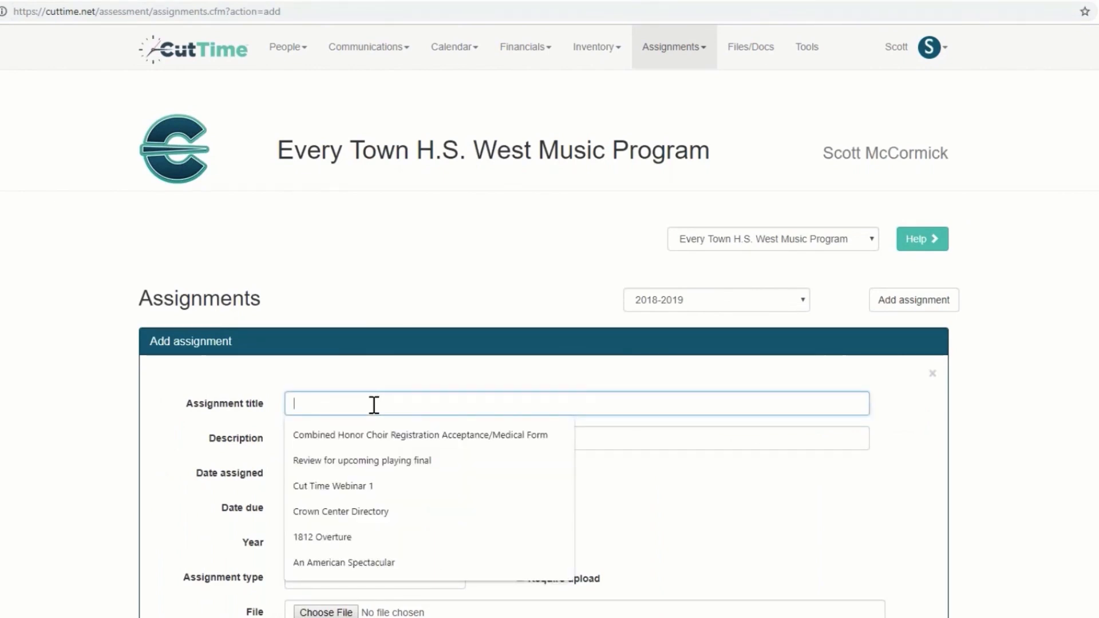
{"action": "type", "text": "w"}
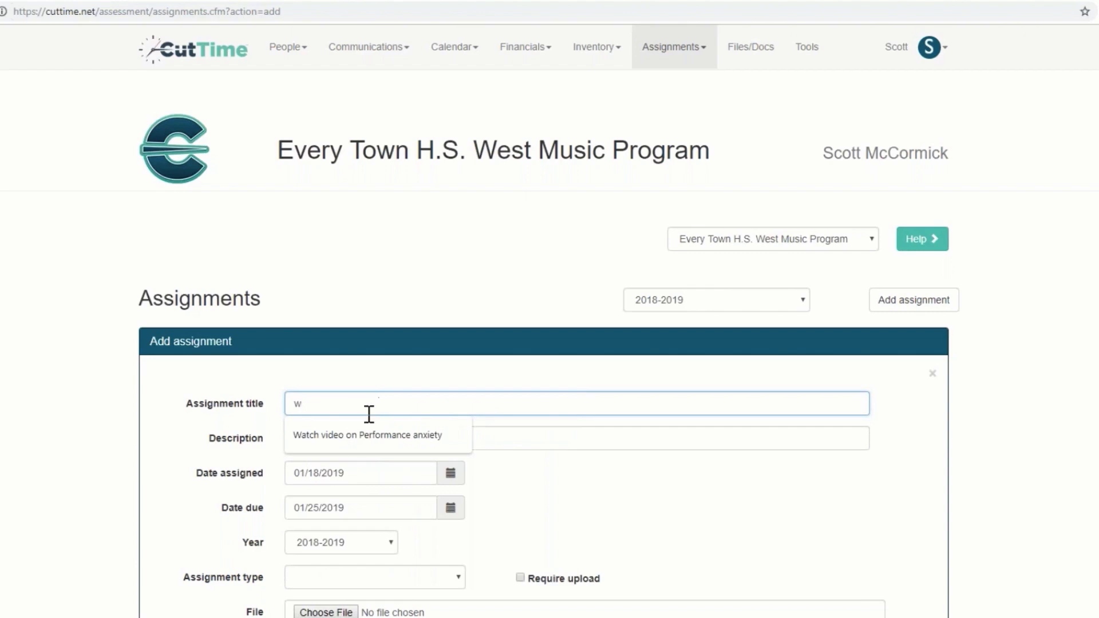
{"action": "left_click", "coordinate": [365, 434]}
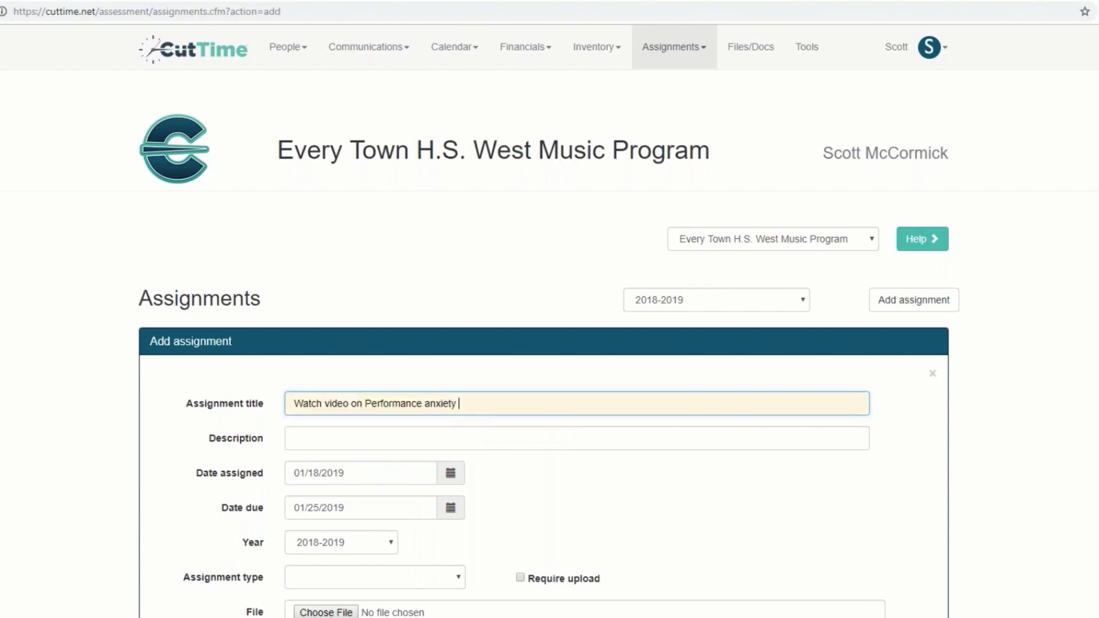
{"action": "left_click", "coordinate": [372, 445]}
{"action": "type", "text": "YouTube Video"}
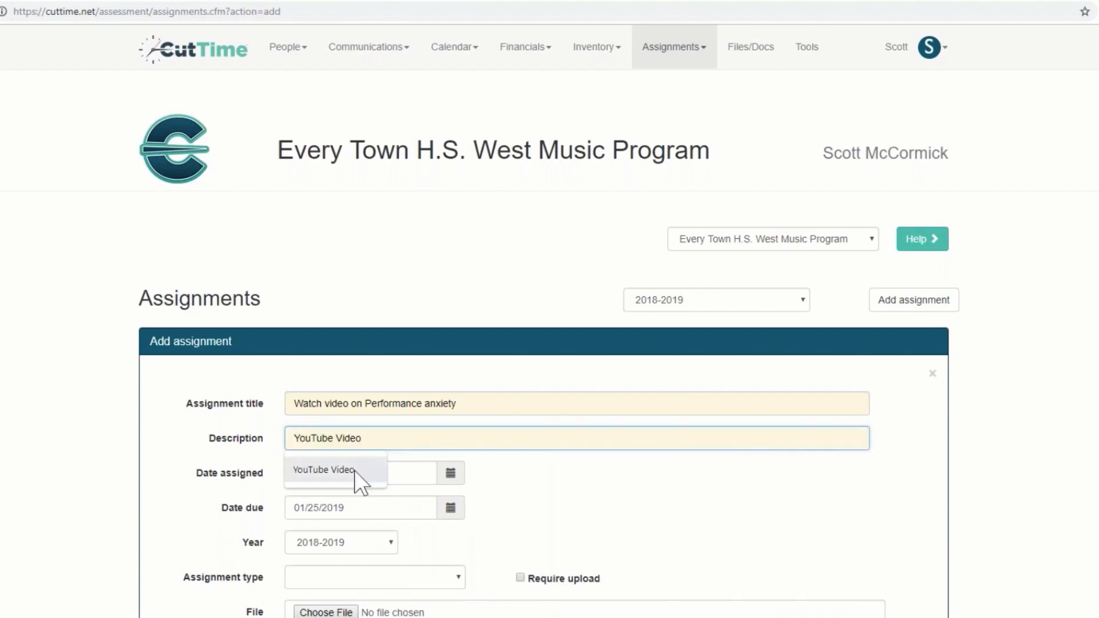
{"action": "left_click", "coordinate": [324, 469]}
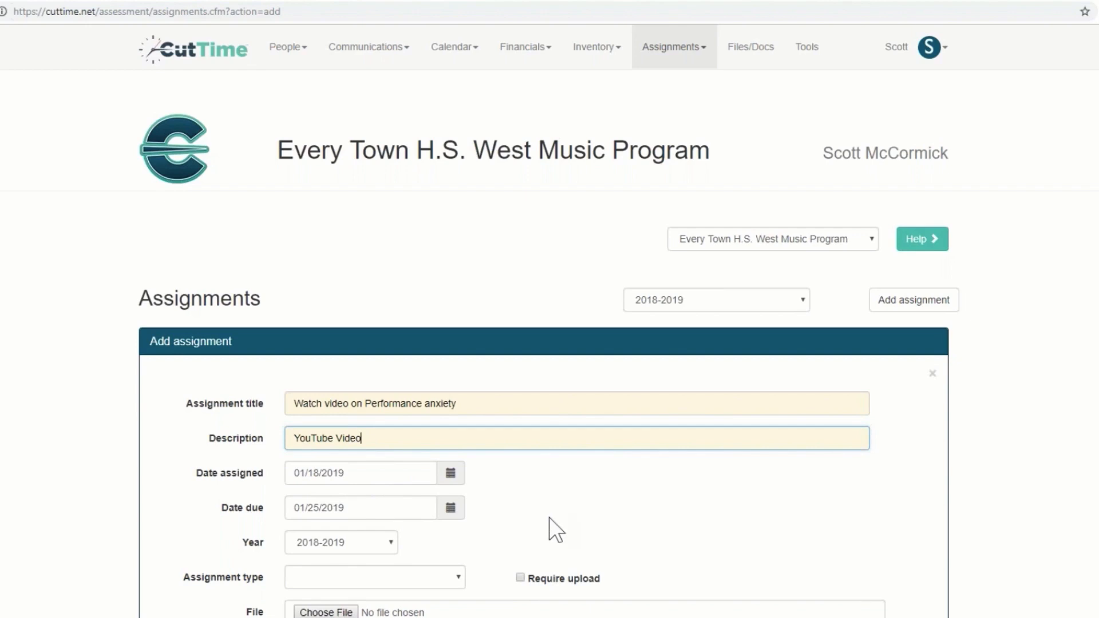
- Set the assignment type to Watch
{"action": "scroll", "coordinate": [547, 524], "scroll_direction": "down", "scroll_amount": 1}
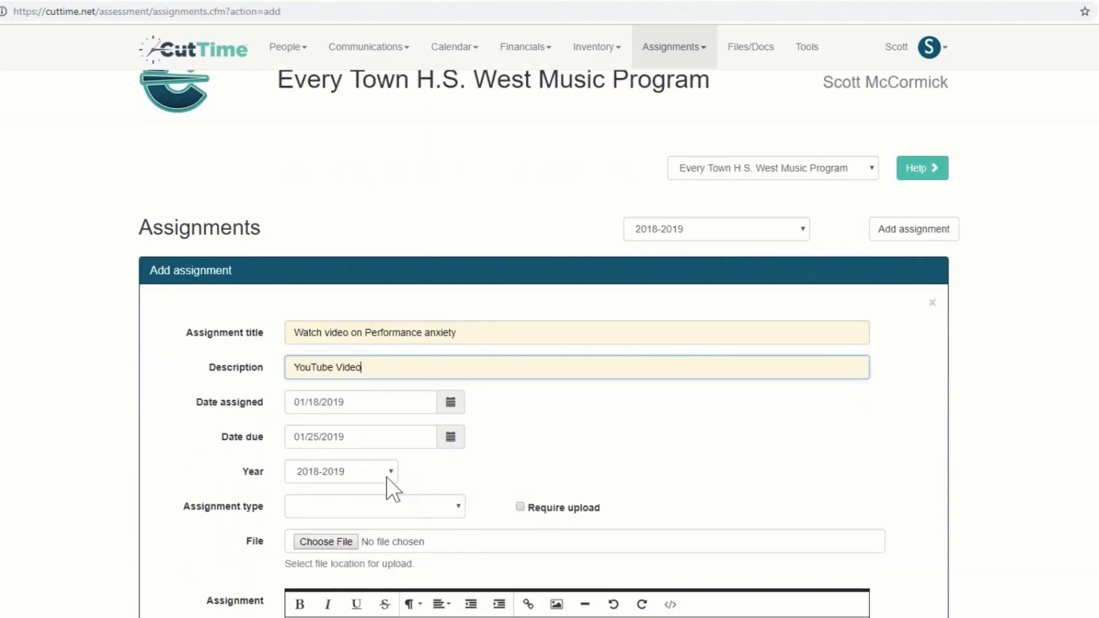
{"action": "left_click", "coordinate": [455, 505]}
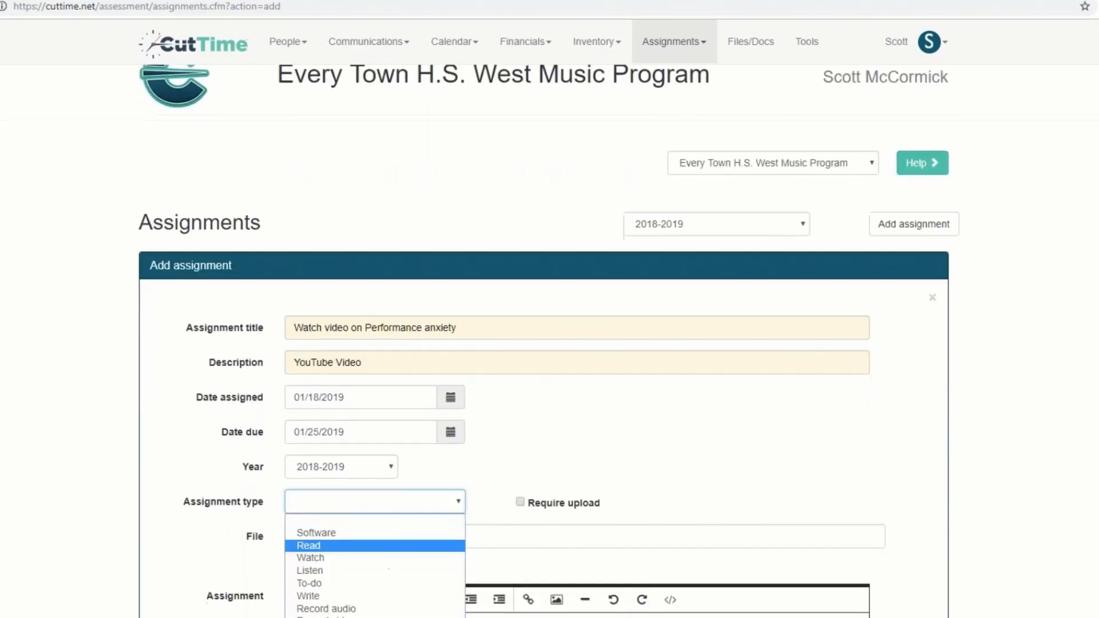
{"action": "left_click", "coordinate": [389, 555]}
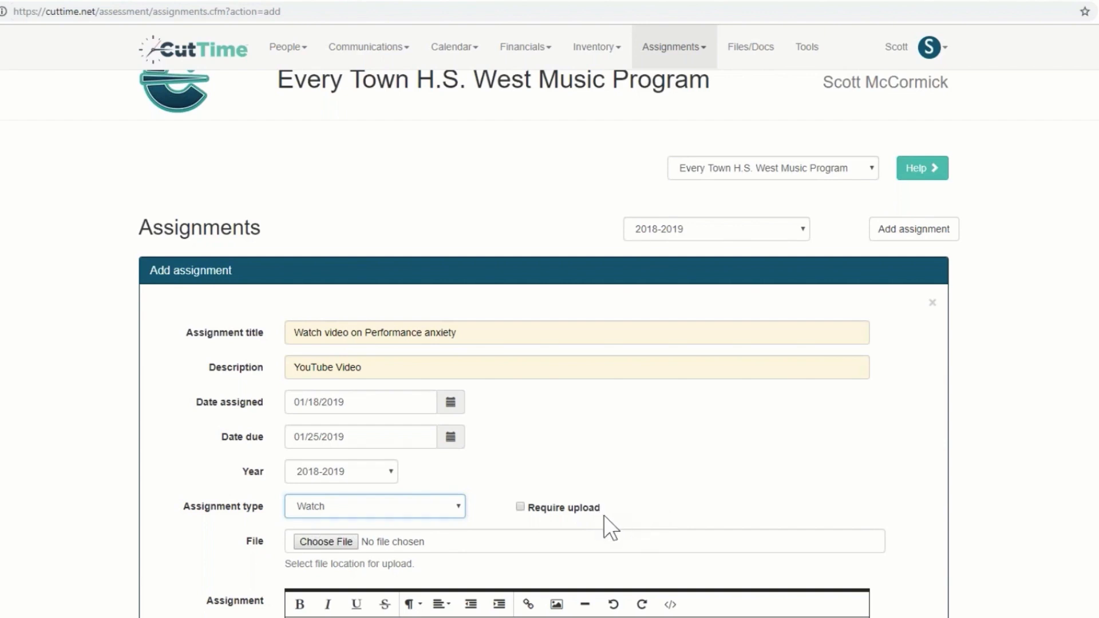
- Write "Watch this youtube video and be prepared to discuss in class." as the assignment text, followed by a new line
{"action": "scroll", "coordinate": [603, 514], "scroll_direction": "down", "scroll_amount": 1}
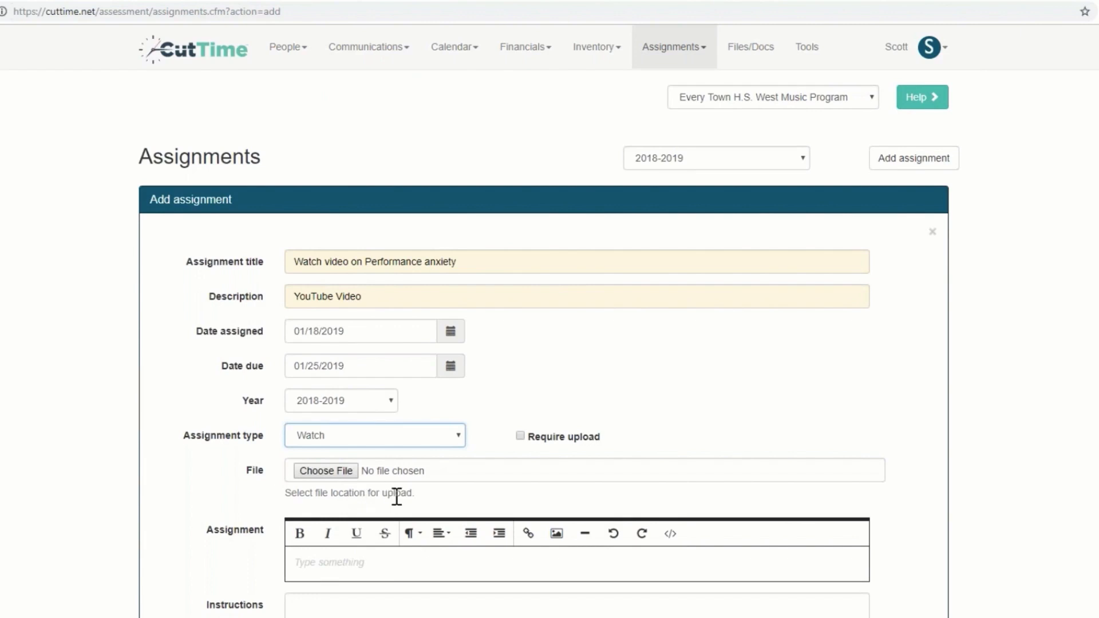
{"action": "left_click", "coordinate": [328, 564]}
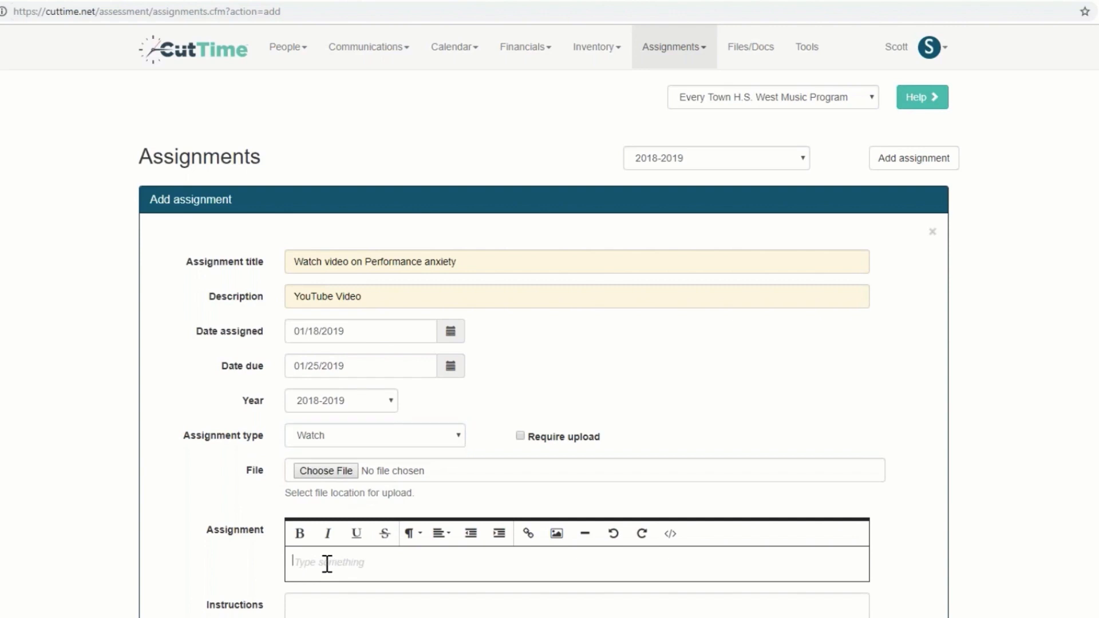
{"action": "scroll", "coordinate": [328, 563], "scroll_direction": "down", "scroll_amount": 1}
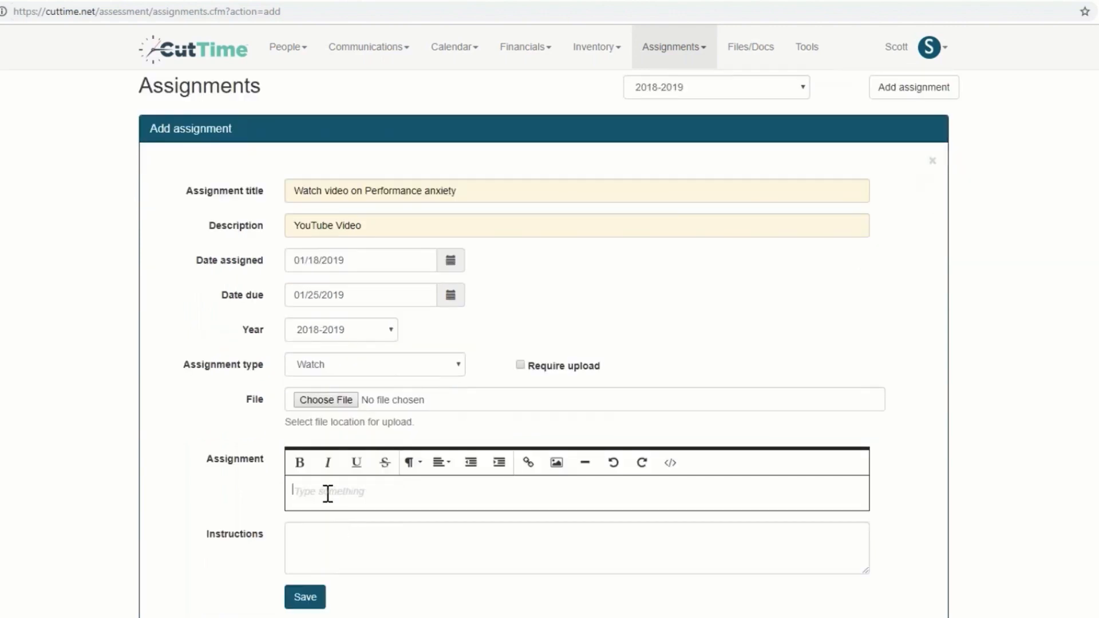
{"action": "type", "text": "Watch this yo"}
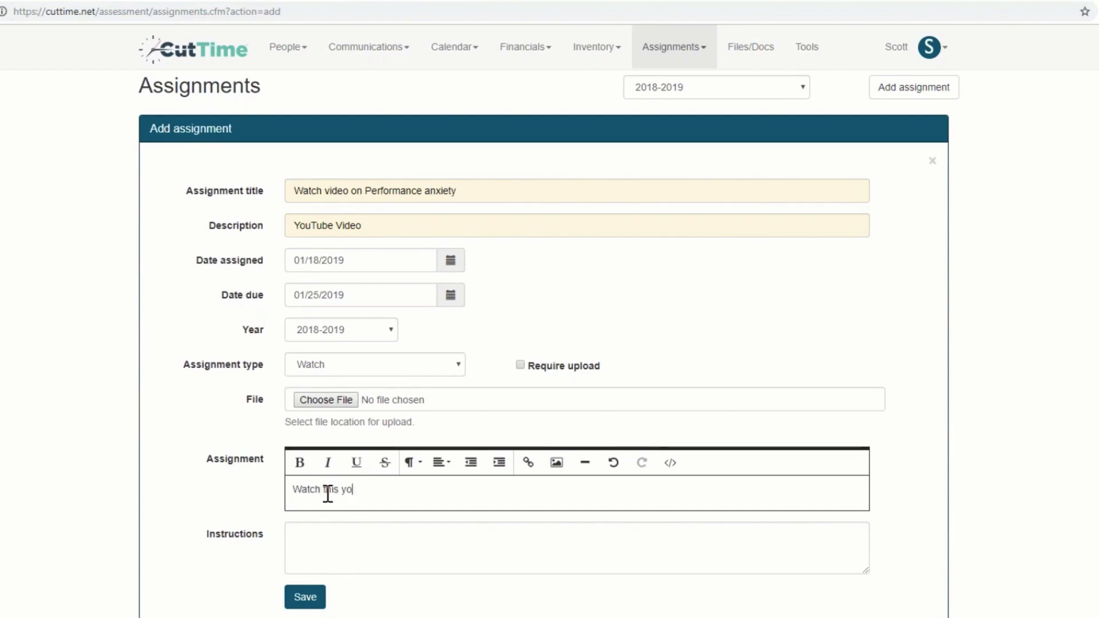
{"action": "type", "text": "utube video and we w"}
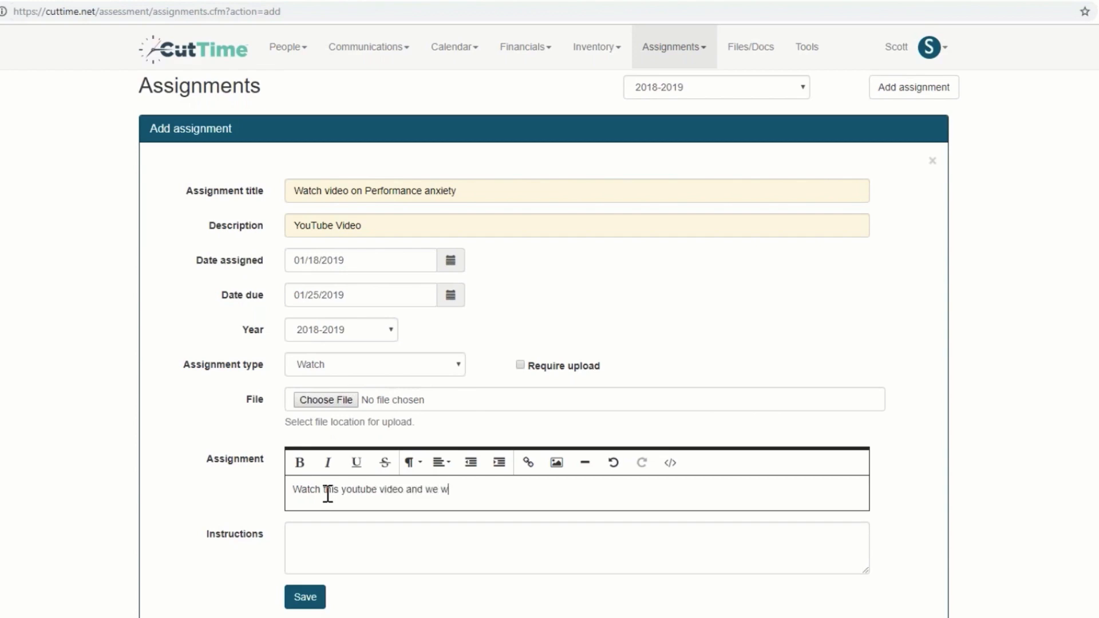
{"action": "type", "text": "il"}
{"action": "key", "text": "BackSpace"}
{"action": "key", "text": "BackSpace"}
{"action": "key", "text": "BackSpace"}
{"action": "key", "text": "BackSpace"}
{"action": "key", "text": "BackSpace"}
{"action": "key", "text": "BackSpace"}
{"action": "type", "text": "be preparted"}
{"action": "key", "text": "BackSpace"}
{"action": "key", "text": "BackSpace"}
{"action": "key", "text": "BackSpace"}
{"action": "type", "text": "ed to discuss in"}
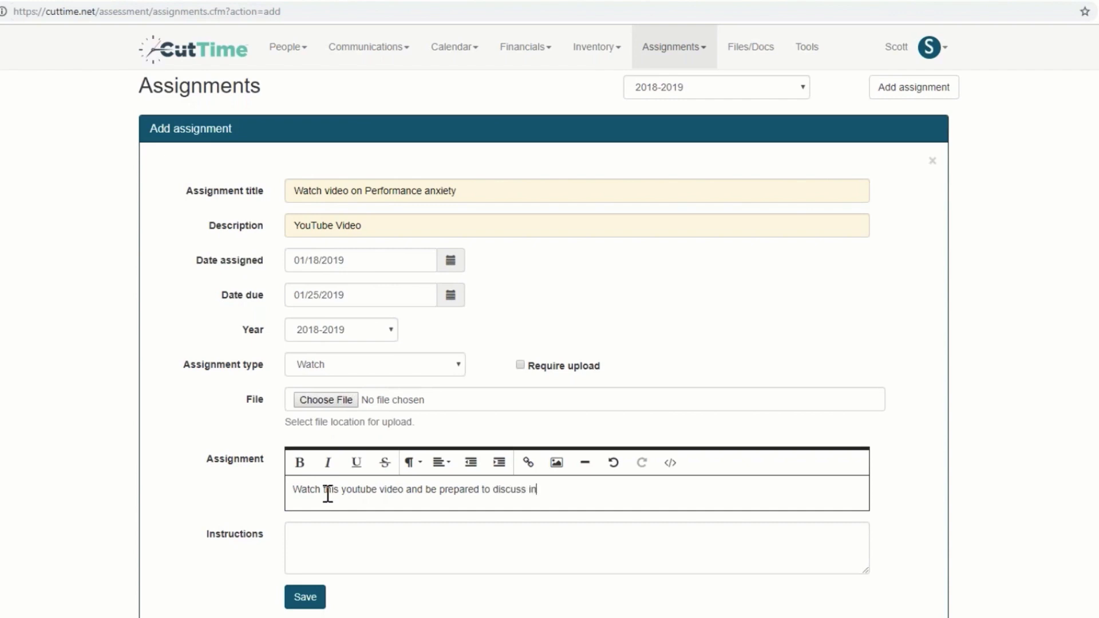
{"action": "type", "text": " class."}
{"action": "key", "text": "Return"}
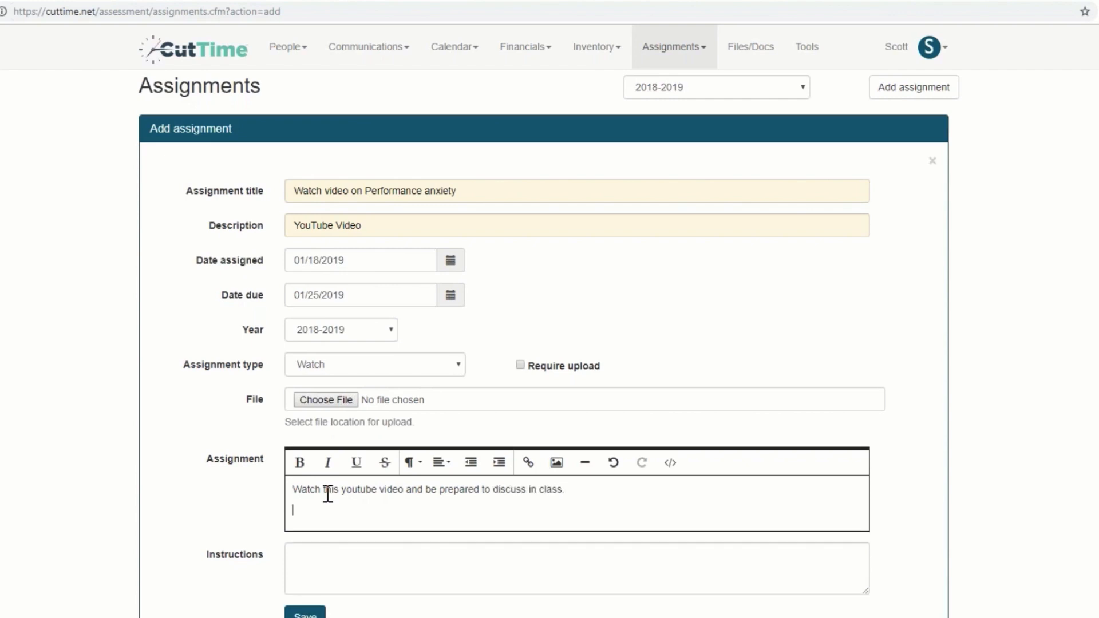
- Copy the performance anxiety video's address from the YouTube browser tab, insert it as a link below the assignment text, and save the assignment
{"action": "left_click", "coordinate": [528, 464]}
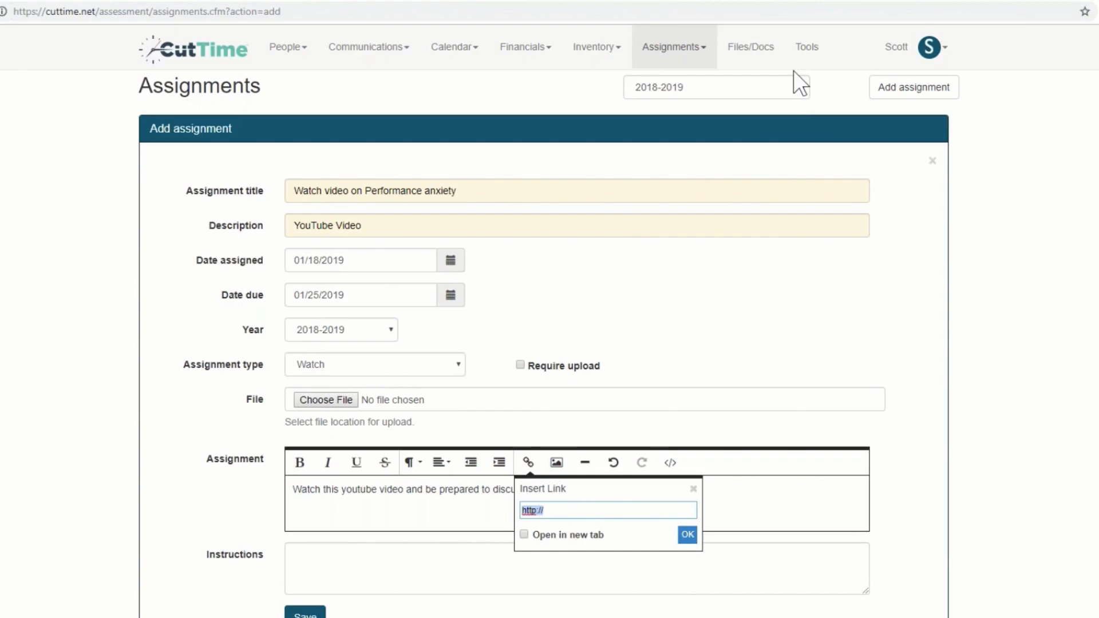
{"action": "key", "text": "ctrl+Tab"}
{"action": "triple_click", "coordinate": [301, 10]}
{"action": "key", "text": "ctrl+c"}
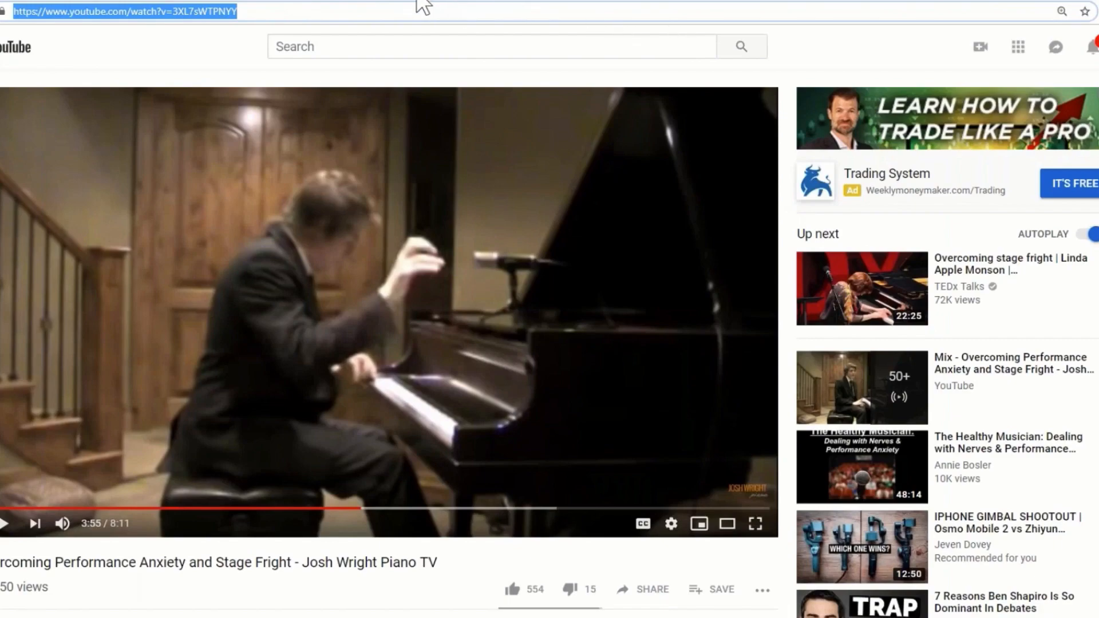
{"action": "key", "text": "ctrl+shift+Tab"}
{"action": "key", "text": "ctrl+v"}
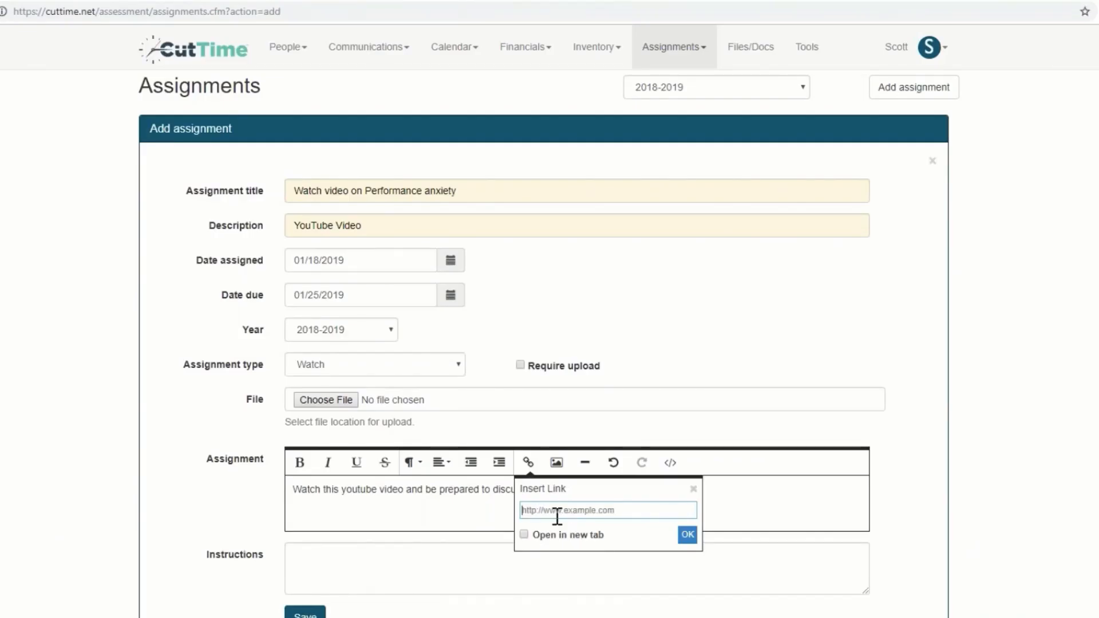
{"action": "left_click", "coordinate": [686, 545]}
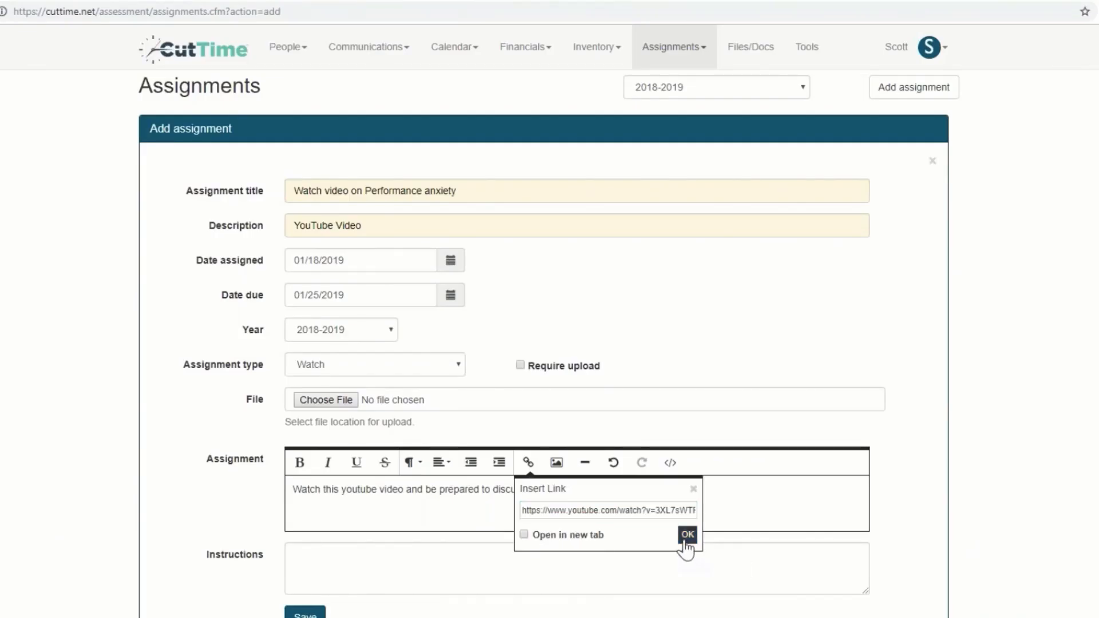
{"action": "left_click", "coordinate": [420, 555]}
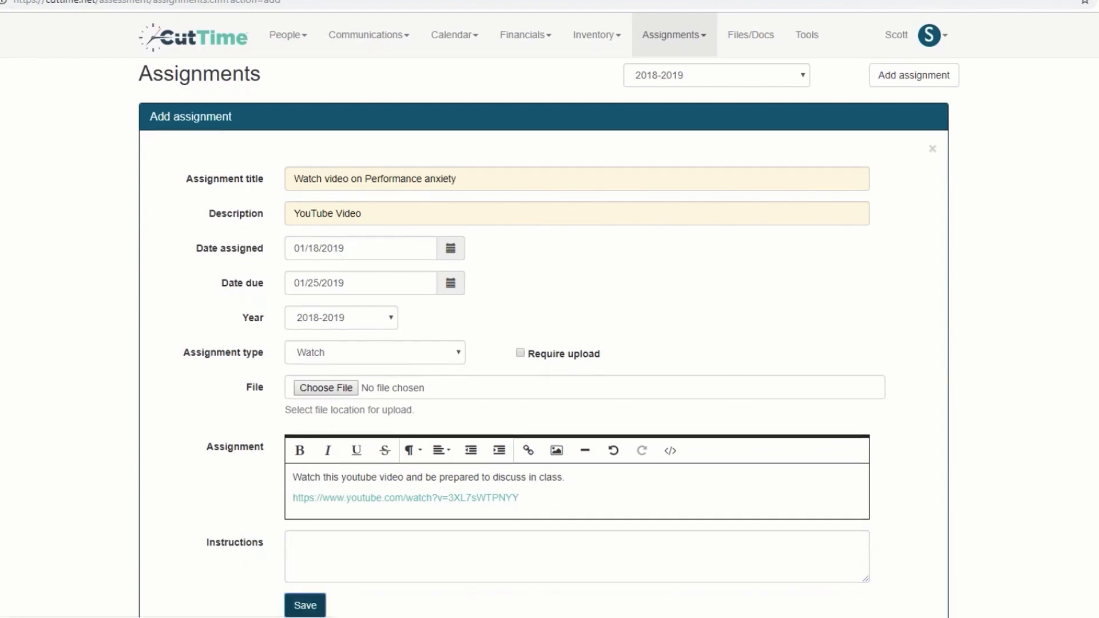
{"action": "left_click", "coordinate": [305, 605]}
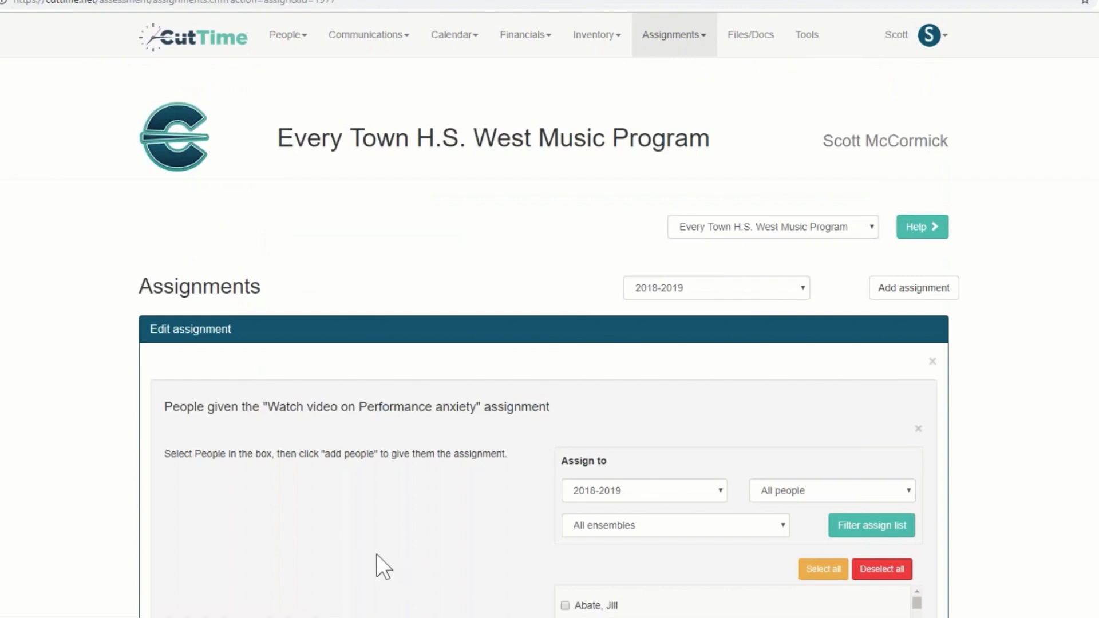
- Filter the assign list to Student/Member people in the Concert Choir ensemble for 2018-2019
{"action": "scroll", "coordinate": [514, 510], "scroll_direction": "down", "scroll_amount": 4}
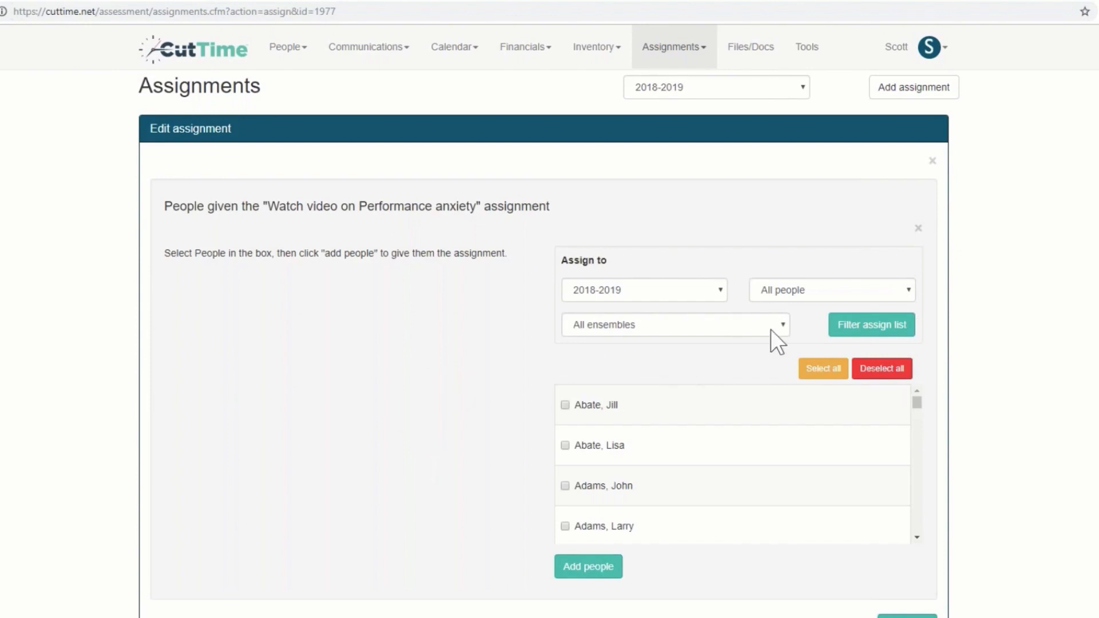
{"action": "left_click", "coordinate": [815, 291]}
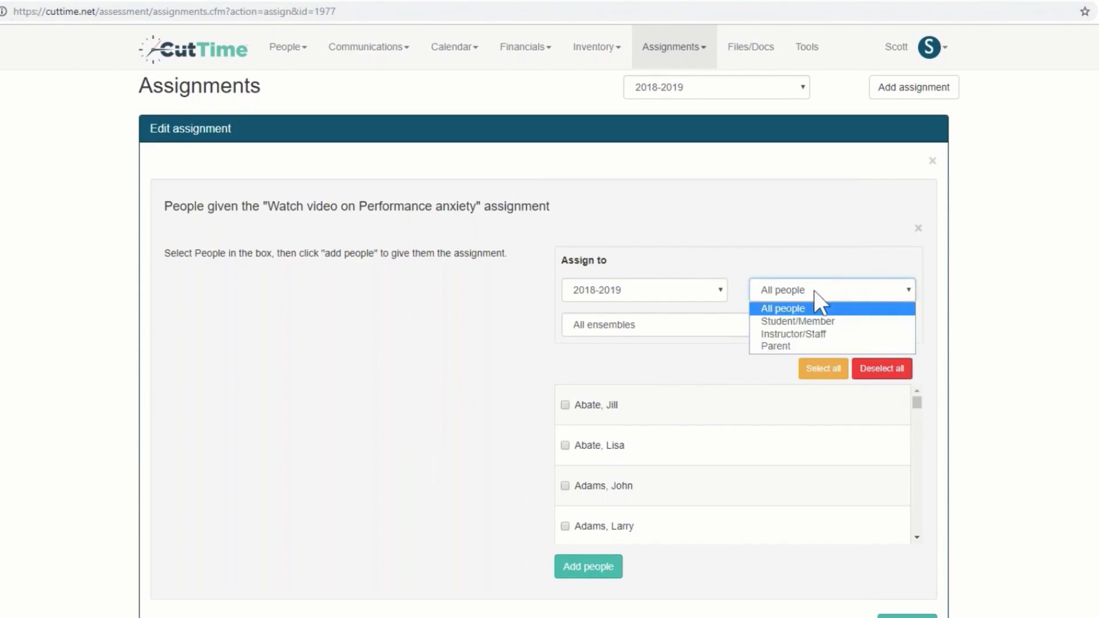
{"action": "left_click", "coordinate": [844, 316]}
{"action": "left_click", "coordinate": [723, 320]}
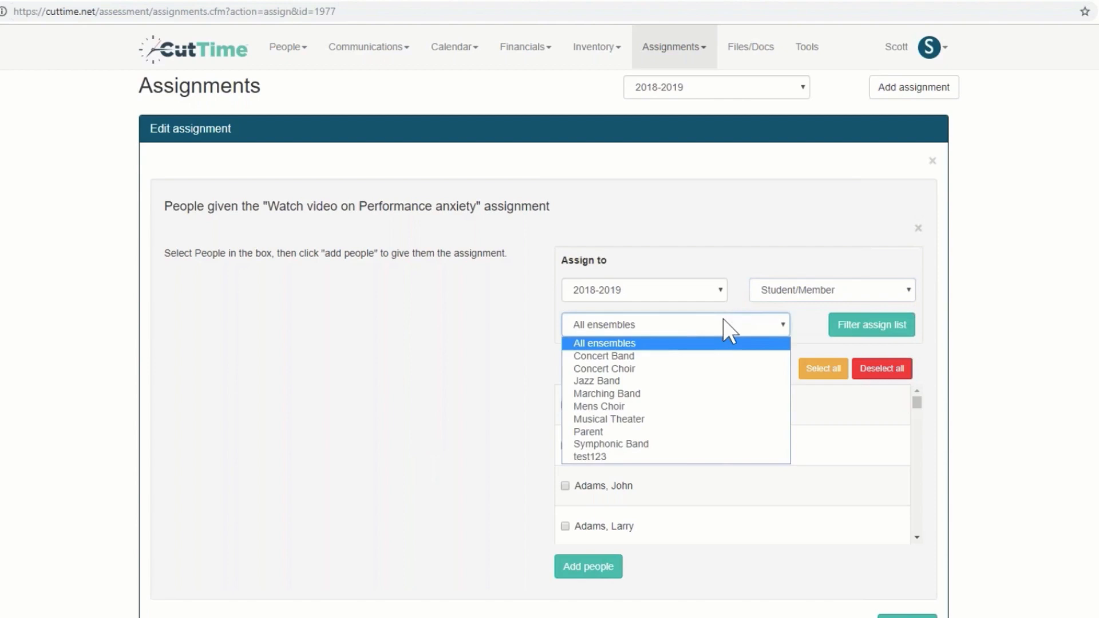
{"action": "left_click", "coordinate": [671, 372]}
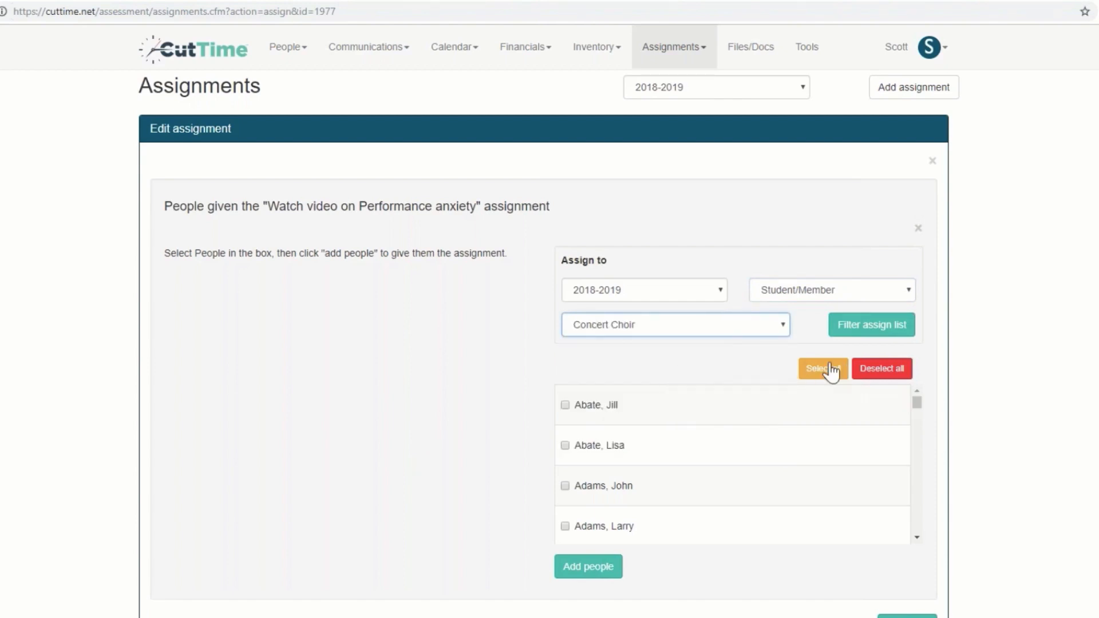
{"action": "left_click", "coordinate": [871, 324]}
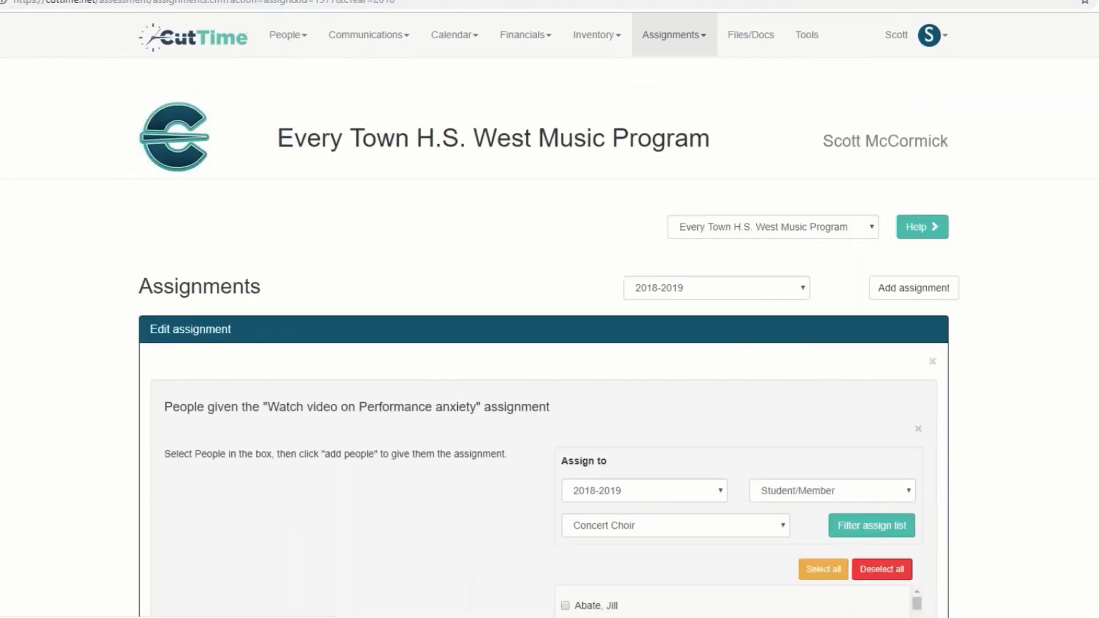
- Select all the filtered Concert Choir students and add them to the assignment
{"action": "scroll", "coordinate": [699, 480], "scroll_direction": "down", "scroll_amount": 3}
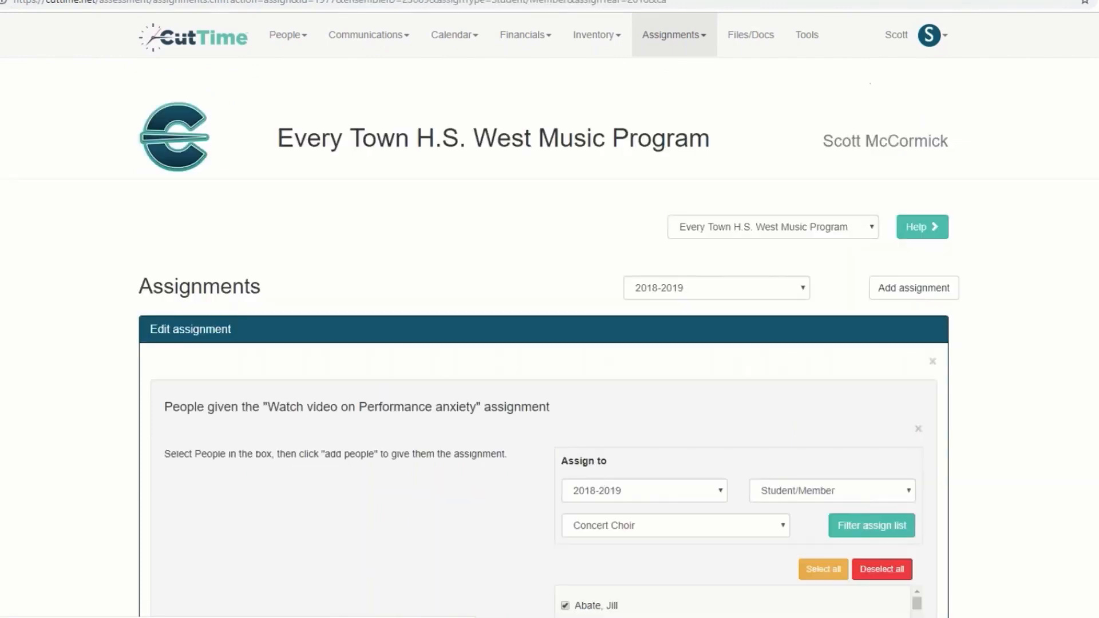
{"action": "scroll", "coordinate": [785, 445], "scroll_direction": "down", "scroll_amount": 5}
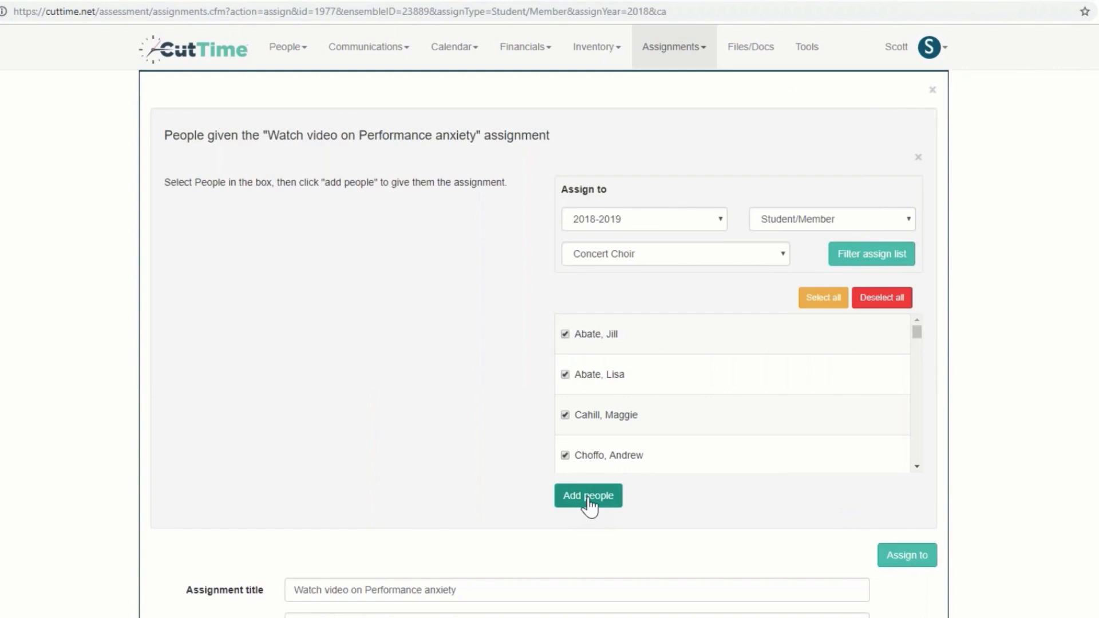
{"action": "left_click", "coordinate": [587, 498]}
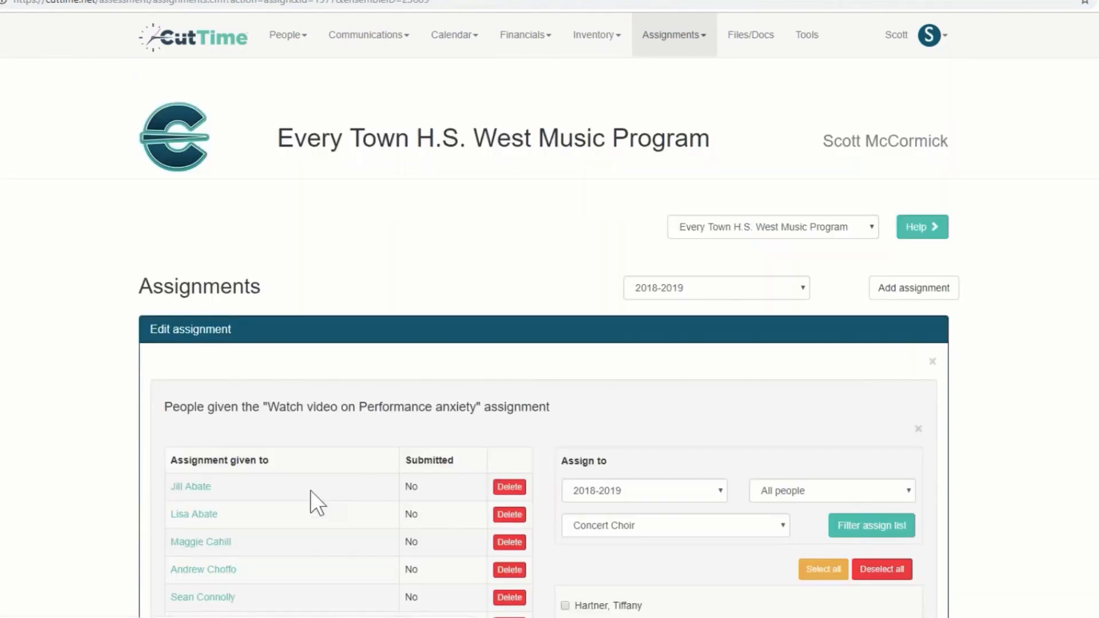
- Review the list of people given the "Watch video on Performance anxiety" assignment
{"action": "scroll", "coordinate": [307, 489], "scroll_direction": "down", "scroll_amount": 4}
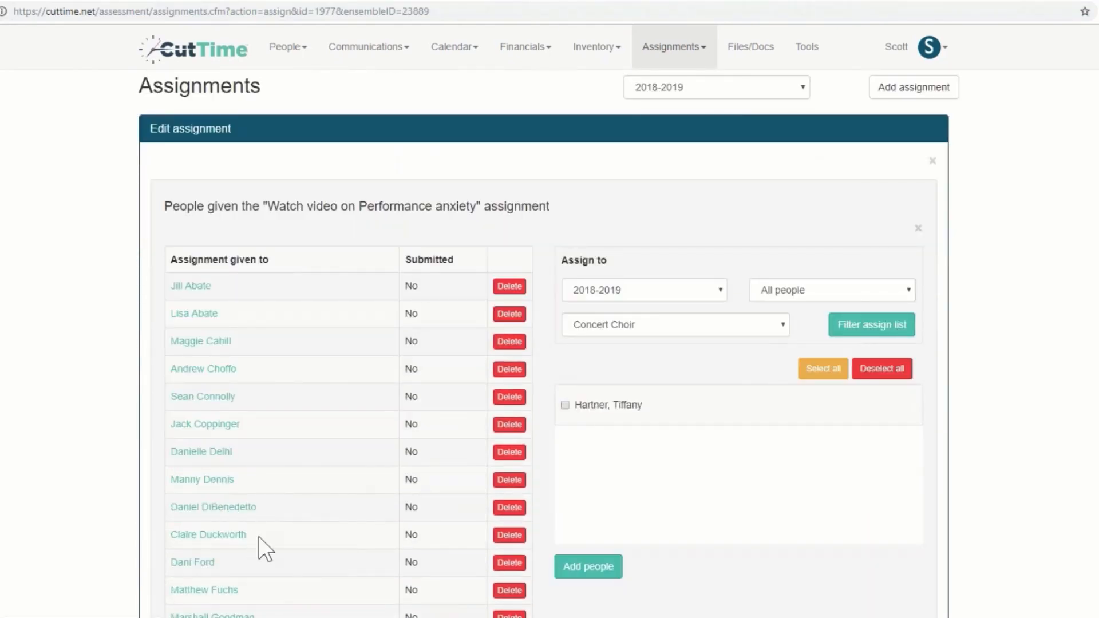
{"action": "scroll", "coordinate": [293, 538], "scroll_direction": "down", "scroll_amount": 4}
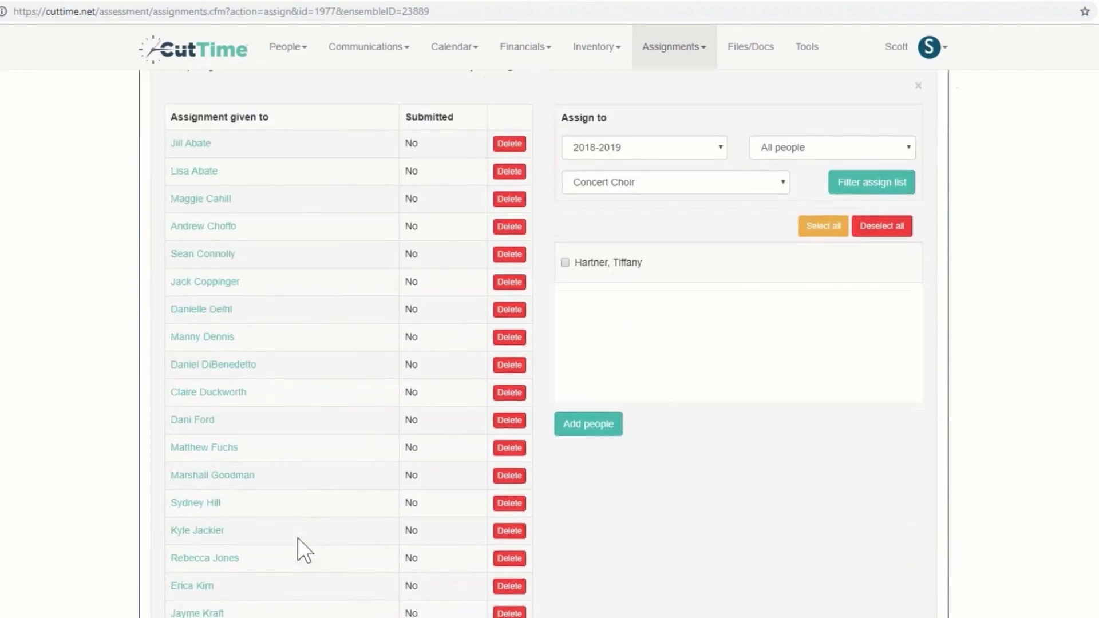
{"action": "scroll", "coordinate": [311, 516], "scroll_direction": "up", "scroll_amount": 3}
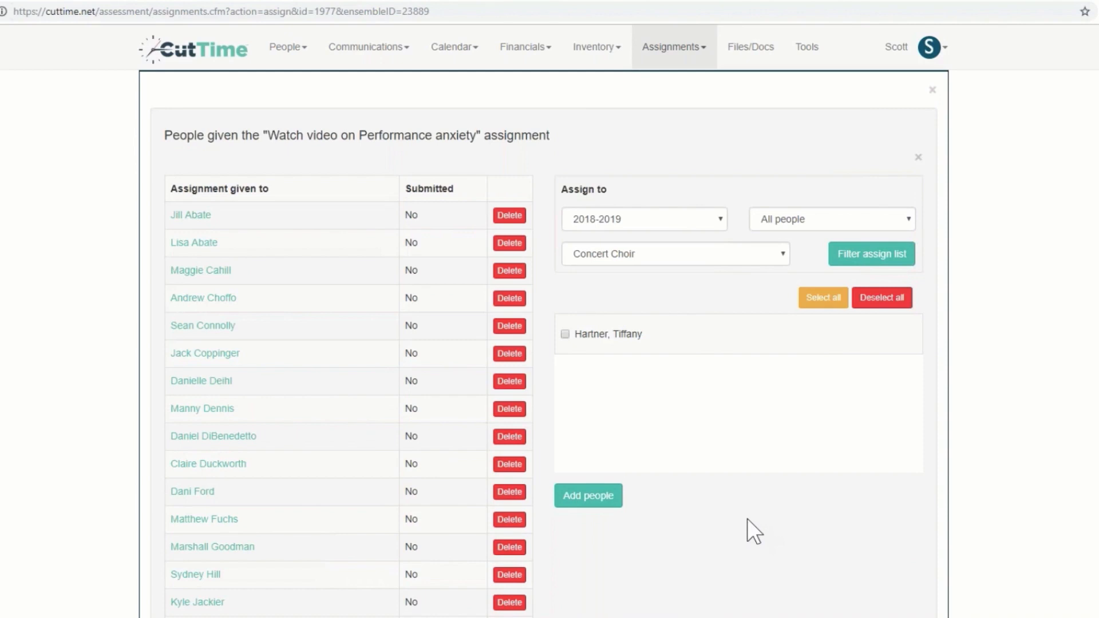
{"action": "scroll", "coordinate": [747, 517], "scroll_direction": "up", "scroll_amount": 5}
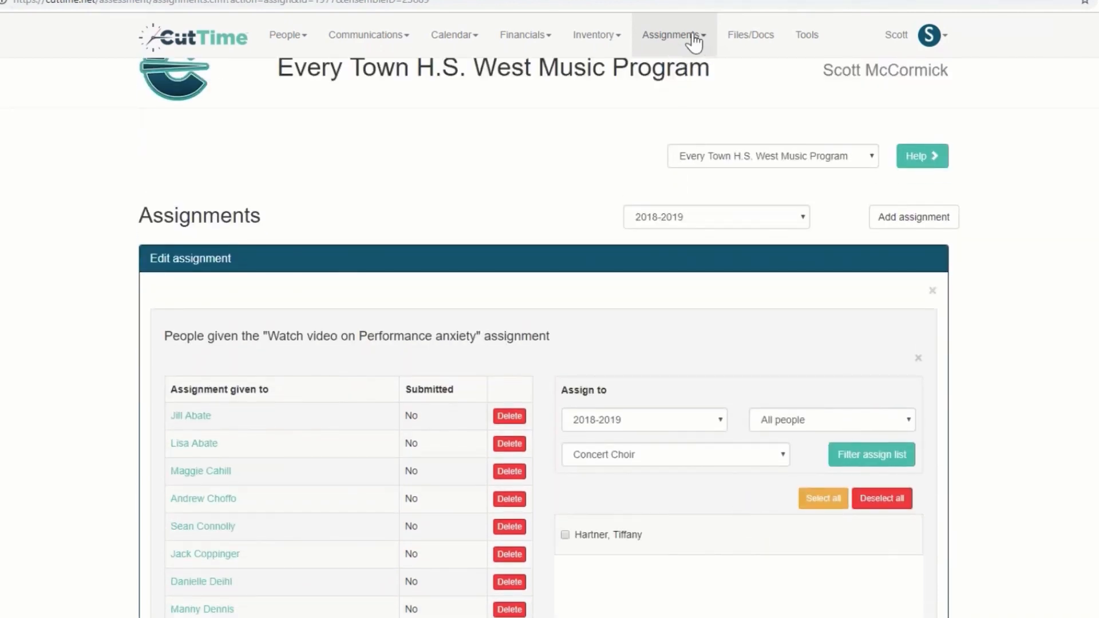
- Open the "Sing A Major Scale" assignment for editing from the assignments list, choose Record audio as its type, and save it
{"action": "left_click", "coordinate": [689, 40]}
{"action": "left_click", "coordinate": [669, 72]}
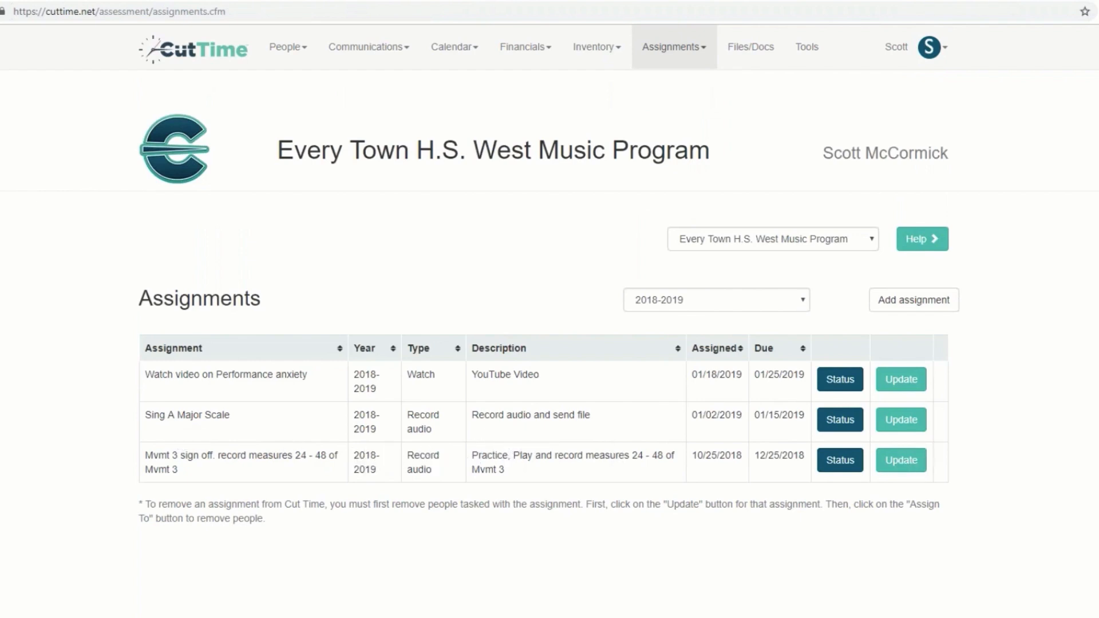
{"action": "left_click", "coordinate": [897, 418]}
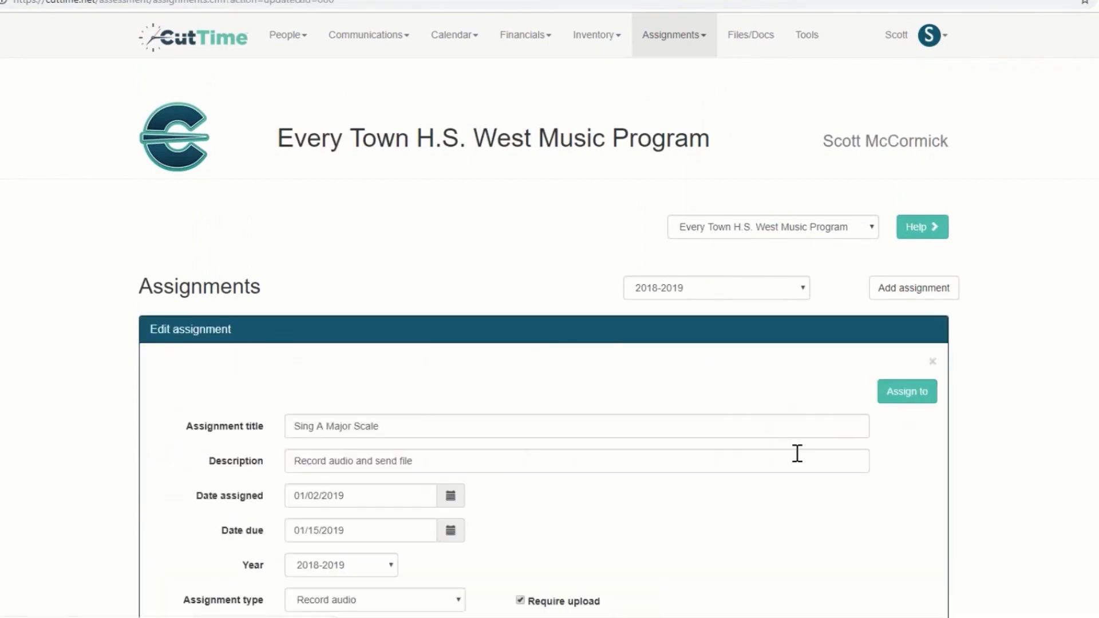
{"action": "scroll", "coordinate": [798, 454], "scroll_direction": "down", "scroll_amount": 3}
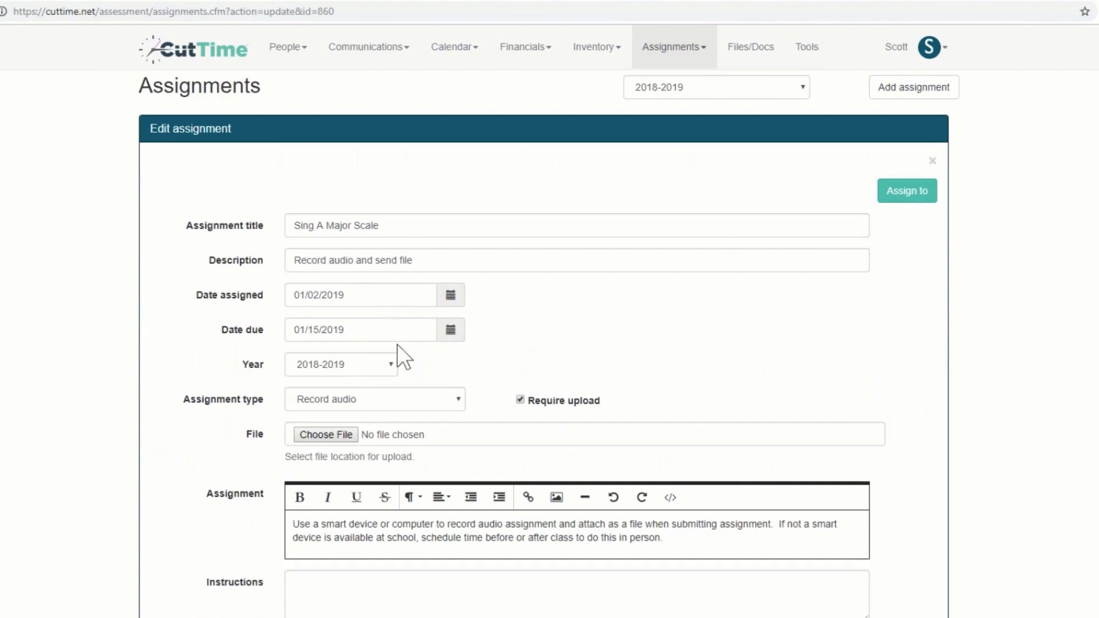
{"action": "left_click", "coordinate": [458, 401]}
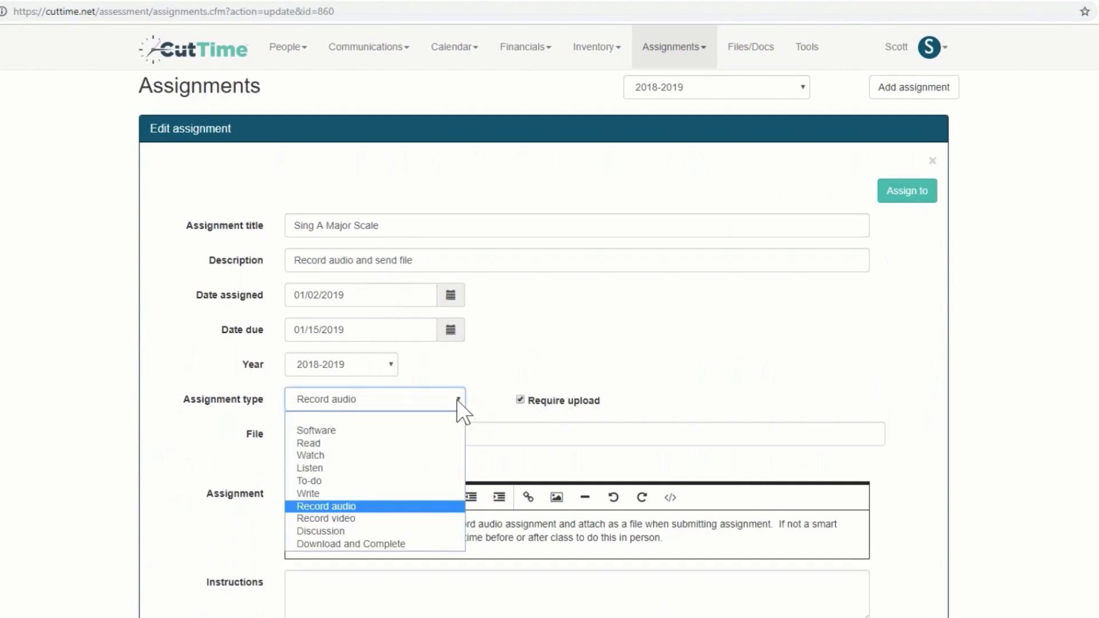
{"action": "left_click", "coordinate": [393, 506]}
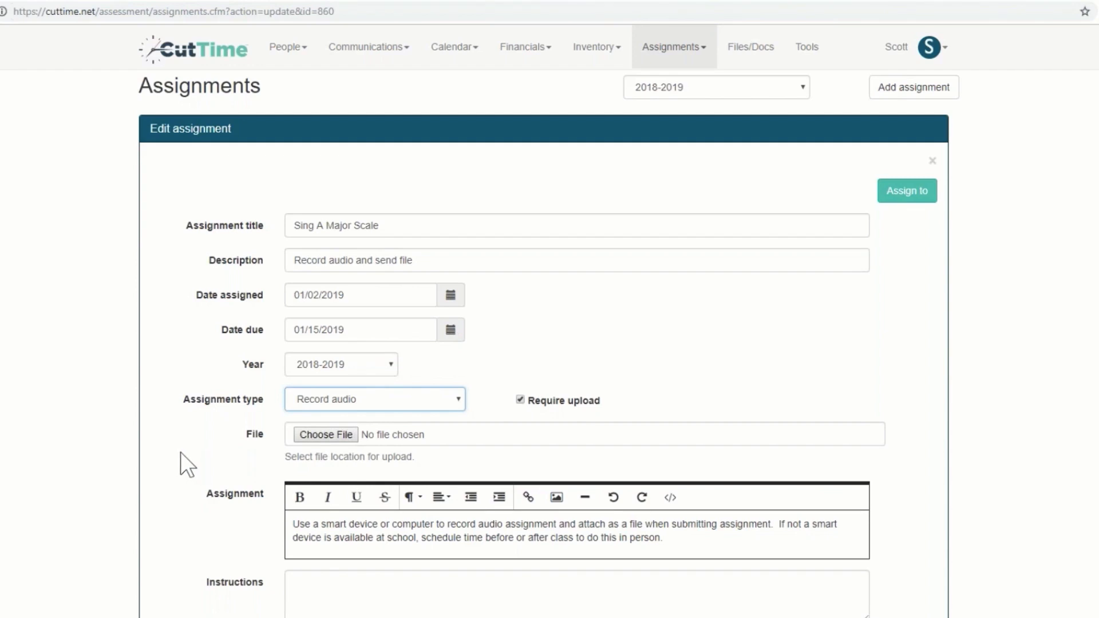
{"action": "scroll", "coordinate": [195, 455], "scroll_direction": "down", "scroll_amount": 2}
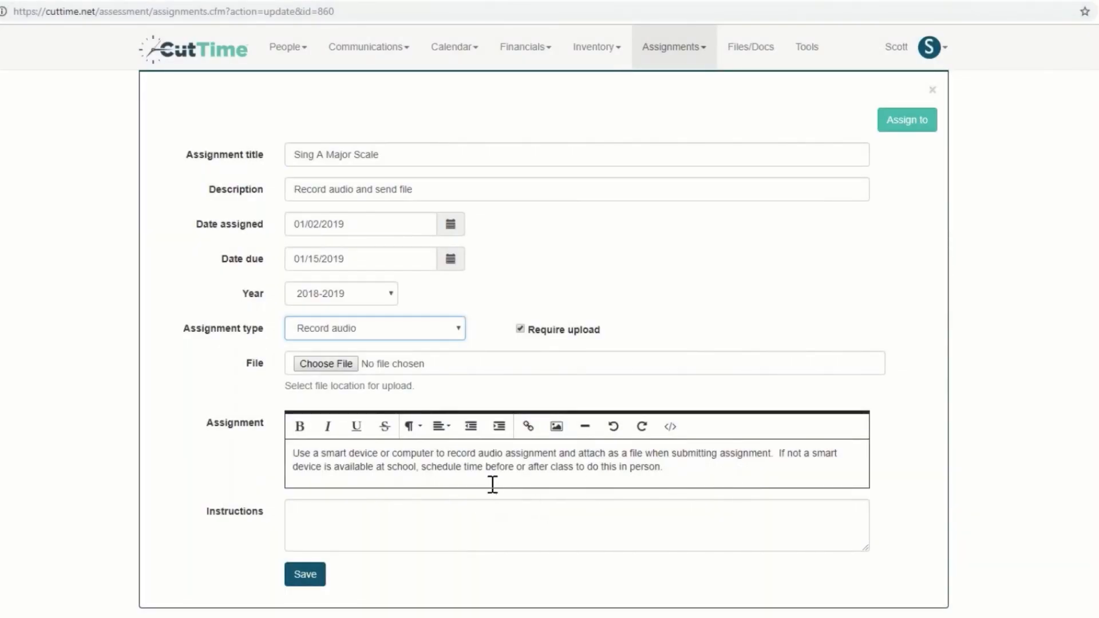
{"action": "scroll", "coordinate": [530, 486], "scroll_direction": "down", "scroll_amount": 1}
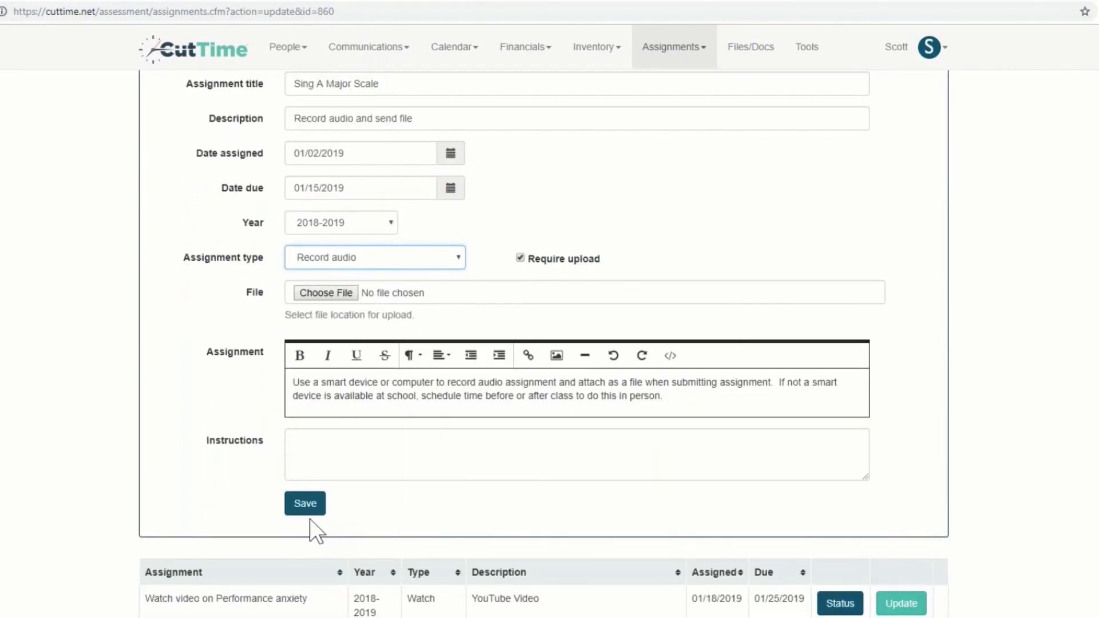
{"action": "left_click", "coordinate": [311, 508]}
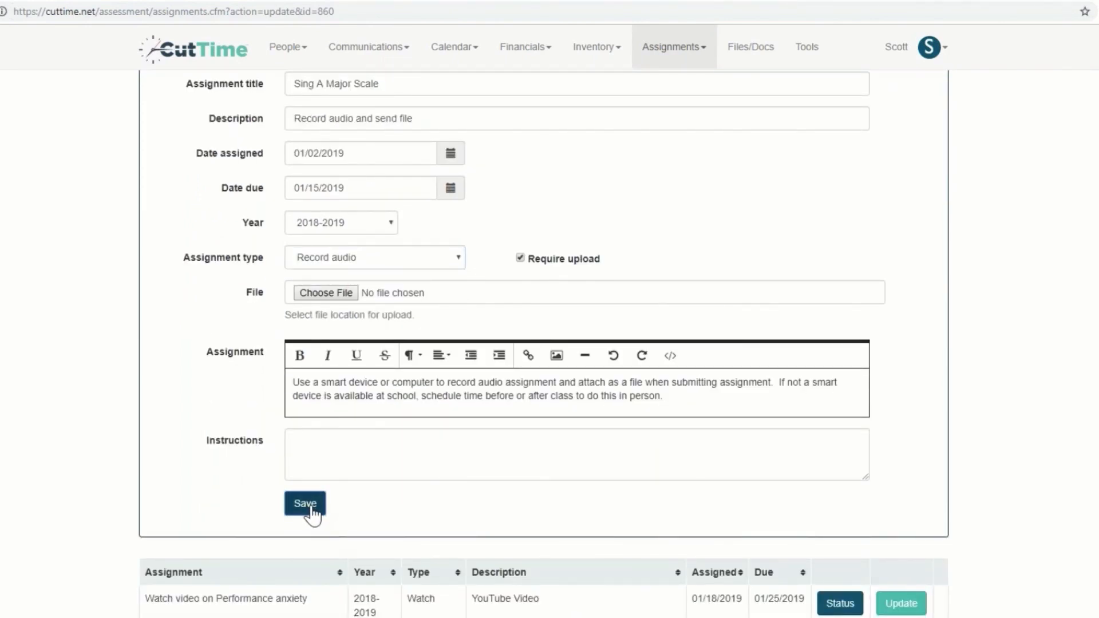
- Open the assign list of the "Sing A Major Scale" assignment and filter it to Student/Member people in Concert Choir for 2018-2019
{"action": "left_click", "coordinate": [896, 407]}
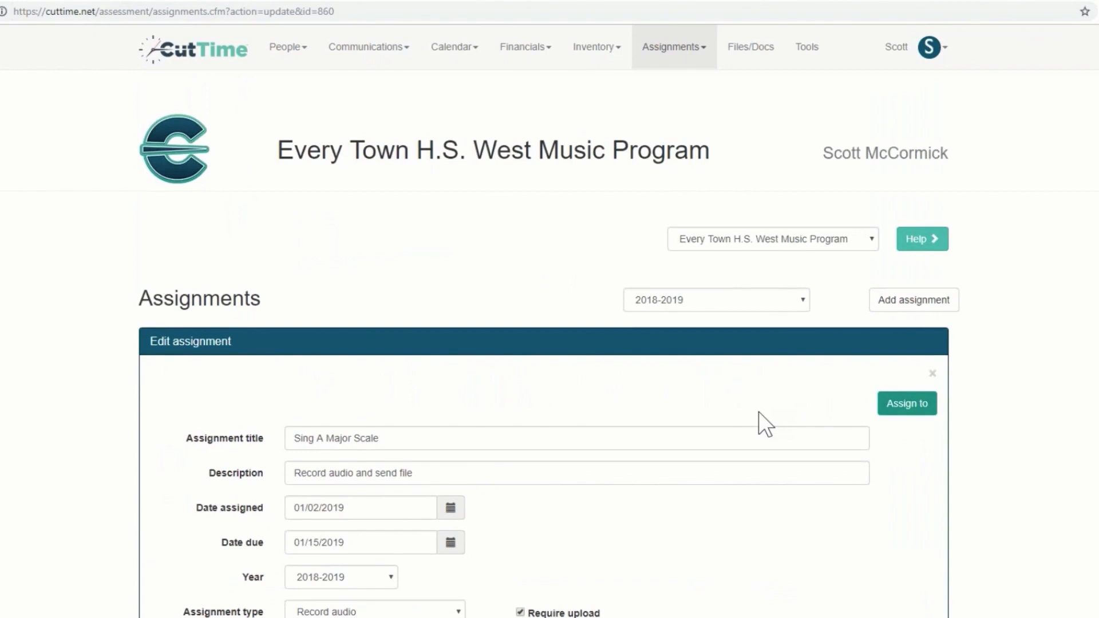
{"action": "scroll", "coordinate": [758, 411], "scroll_direction": "down", "scroll_amount": 2}
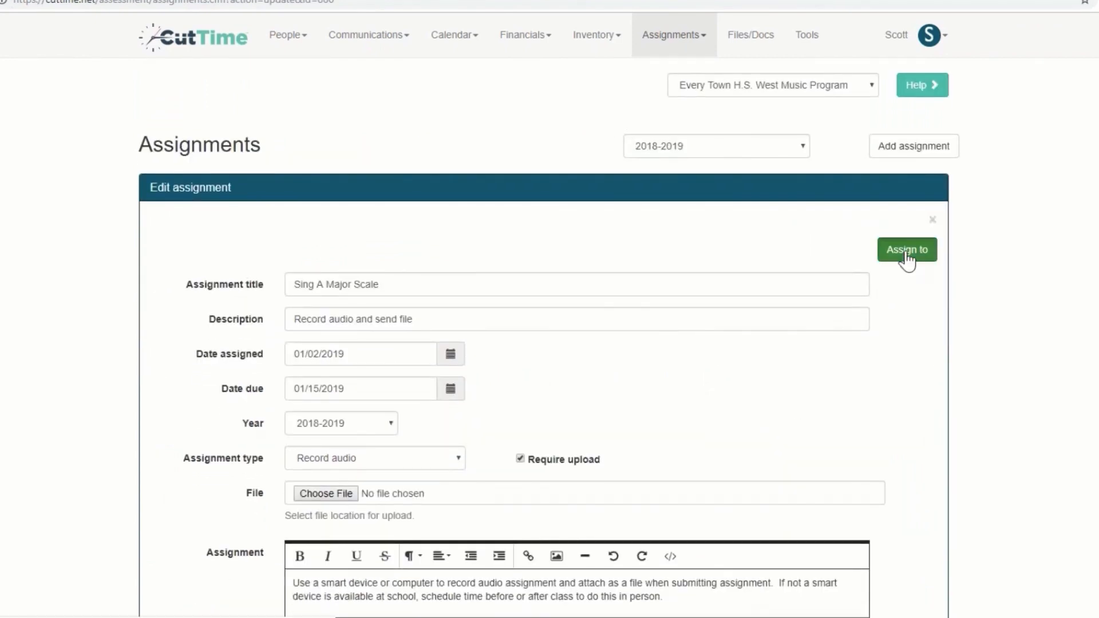
{"action": "scroll", "coordinate": [725, 365], "scroll_direction": "down", "scroll_amount": 4}
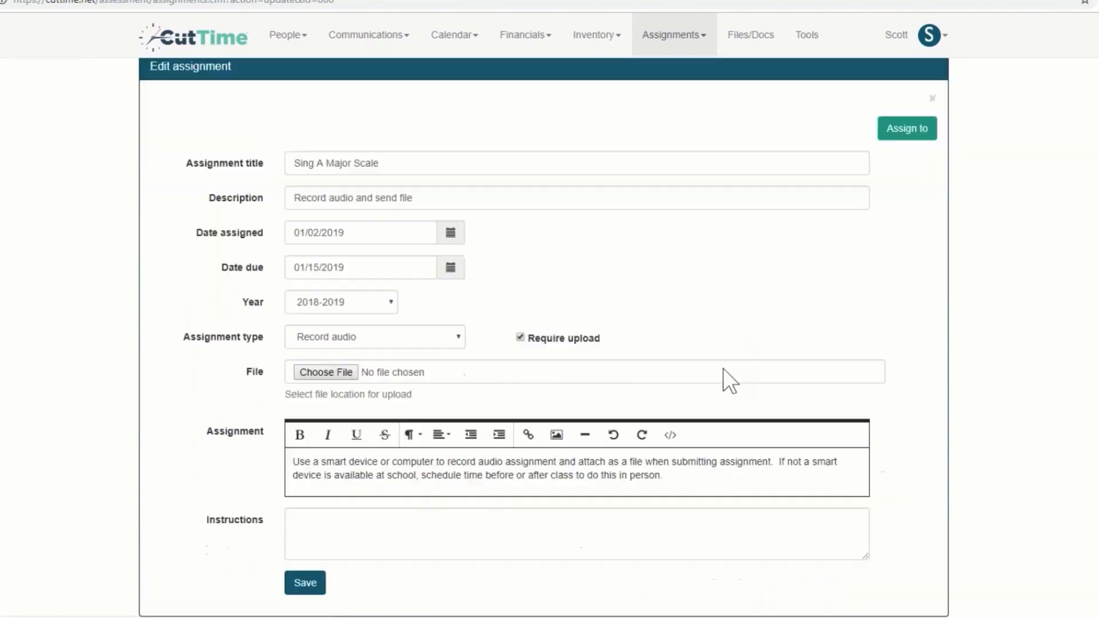
{"action": "scroll", "coordinate": [715, 365], "scroll_direction": "down", "scroll_amount": 1}
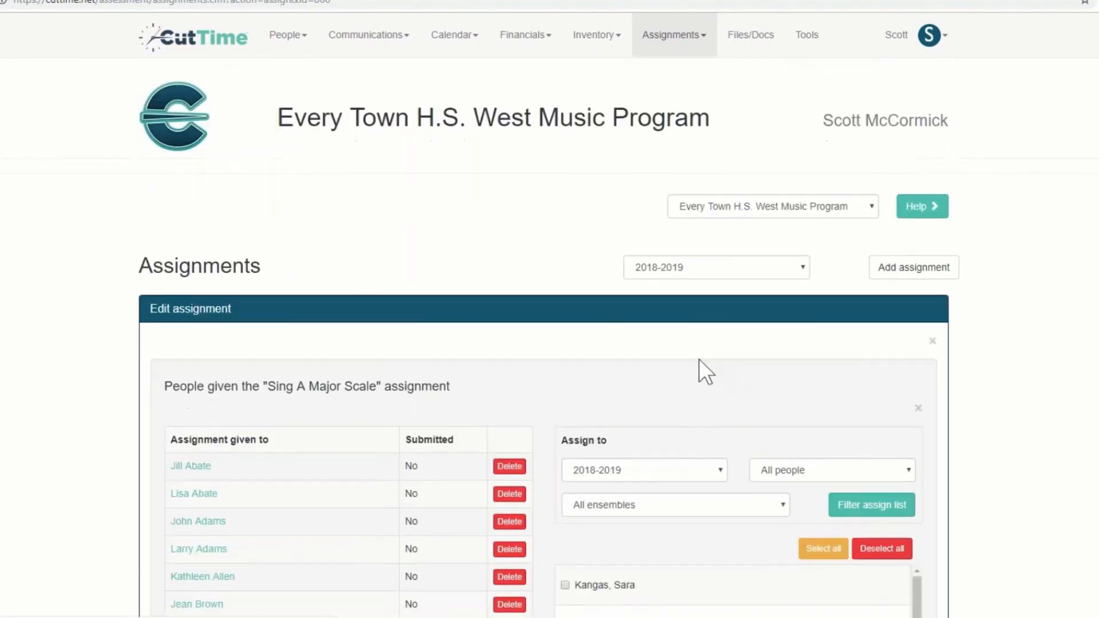
{"action": "scroll", "coordinate": [699, 358], "scroll_direction": "down", "scroll_amount": 3}
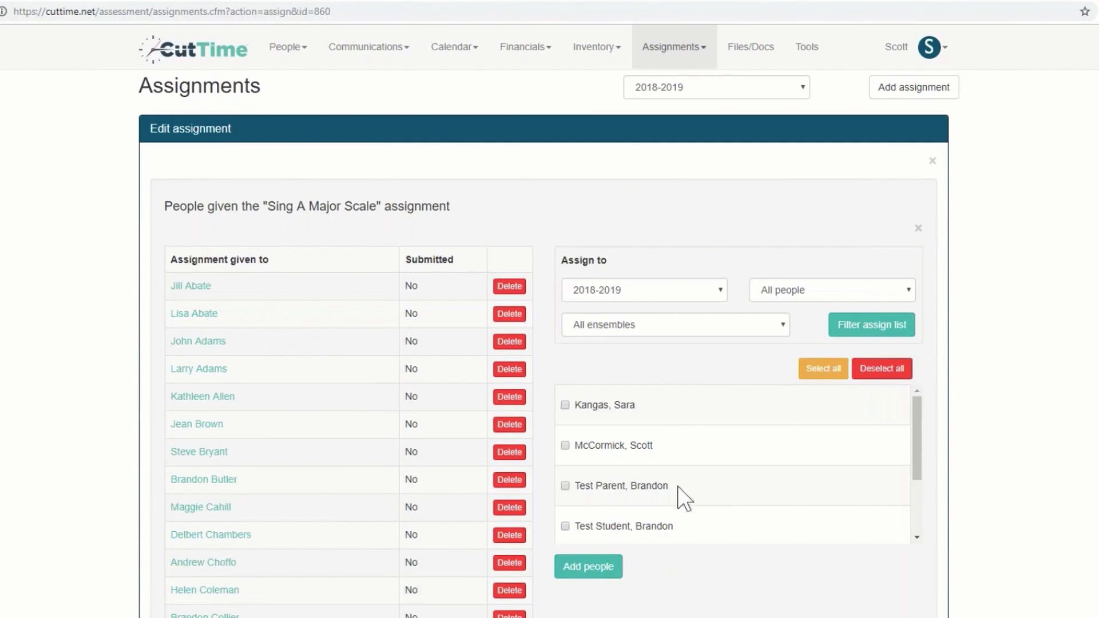
{"action": "left_click", "coordinate": [814, 287]}
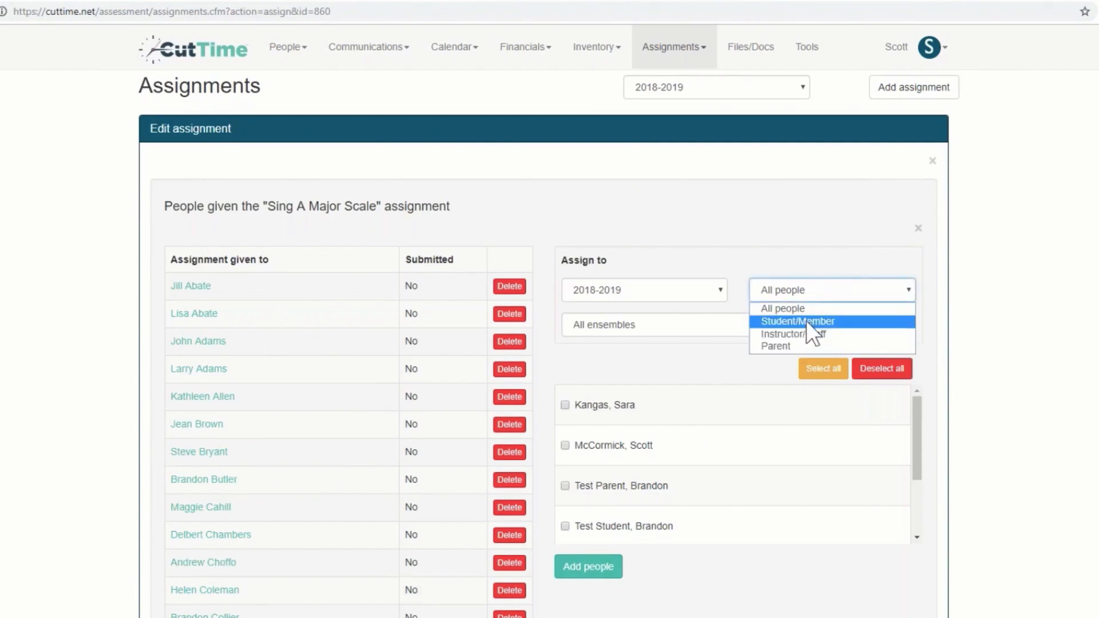
{"action": "left_click", "coordinate": [805, 319]}
{"action": "left_click", "coordinate": [708, 329]}
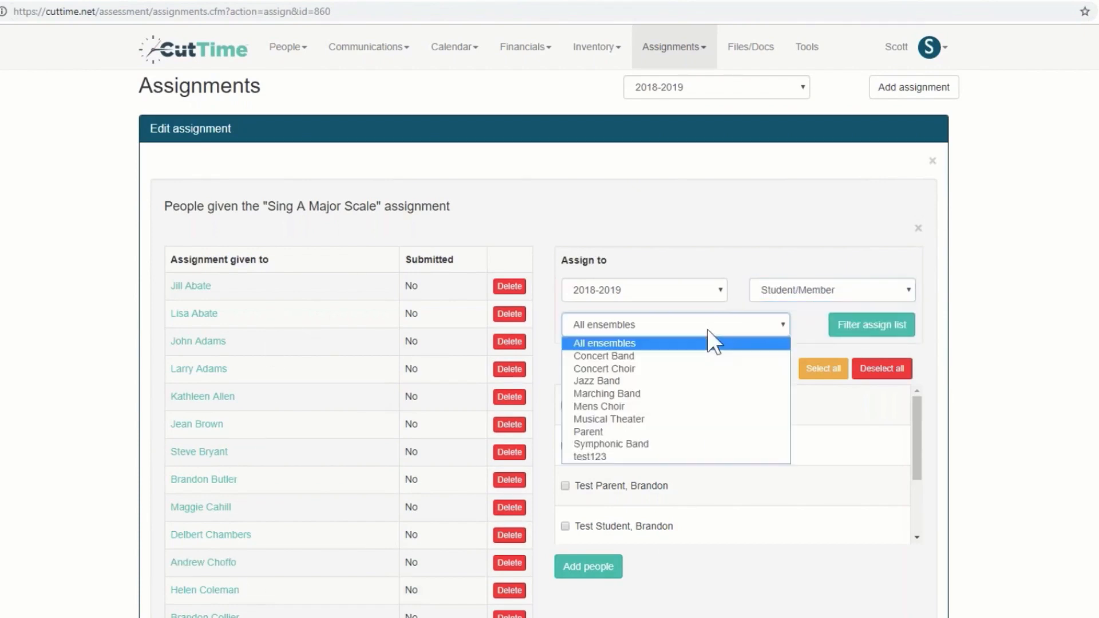
{"action": "left_click", "coordinate": [685, 369]}
{"action": "left_click", "coordinate": [886, 328]}
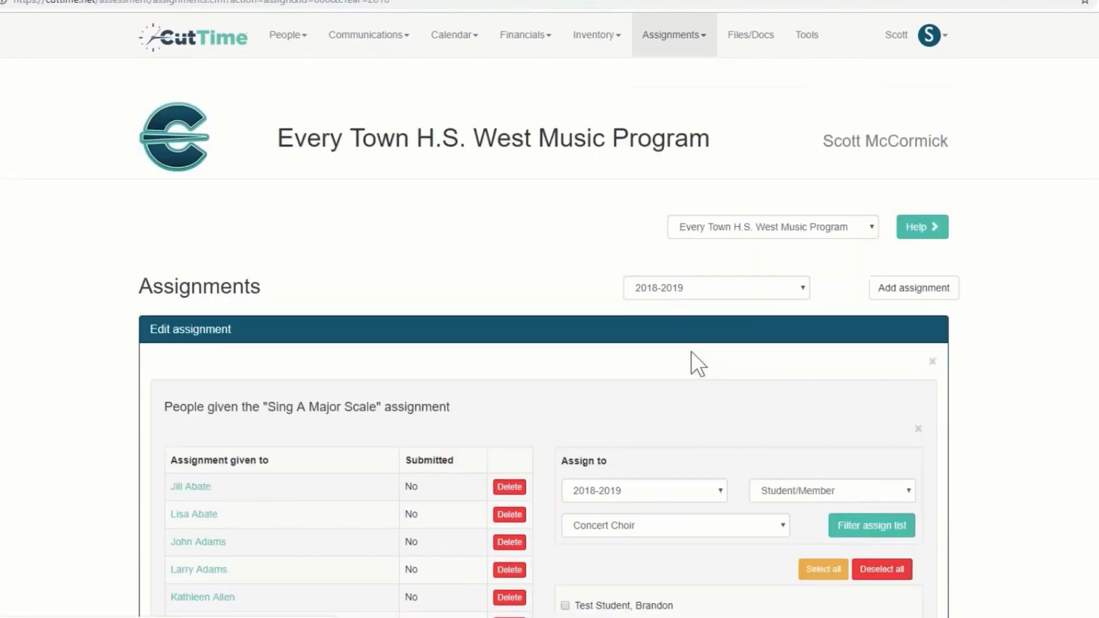
- Select the filtered test student and add them to the "Sing A Major Scale" assignment
{"action": "scroll", "coordinate": [690, 366], "scroll_direction": "down", "scroll_amount": 3}
{"action": "scroll", "coordinate": [685, 356], "scroll_direction": "down", "scroll_amount": 1}
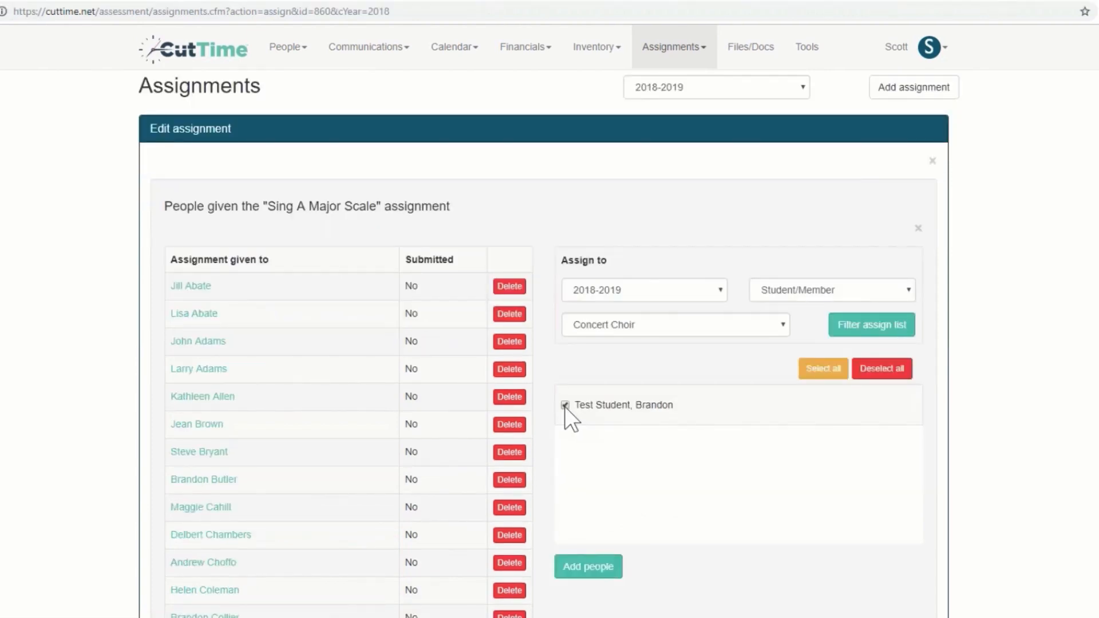
{"action": "left_click", "coordinate": [588, 567]}
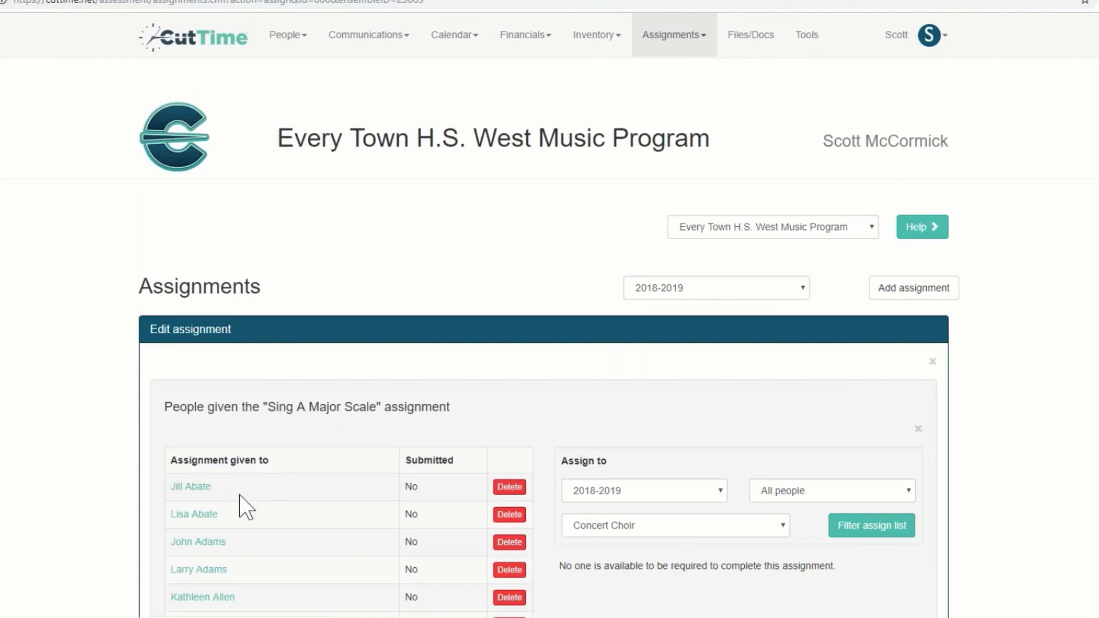
{"action": "scroll", "coordinate": [240, 493], "scroll_direction": "down", "scroll_amount": 2}
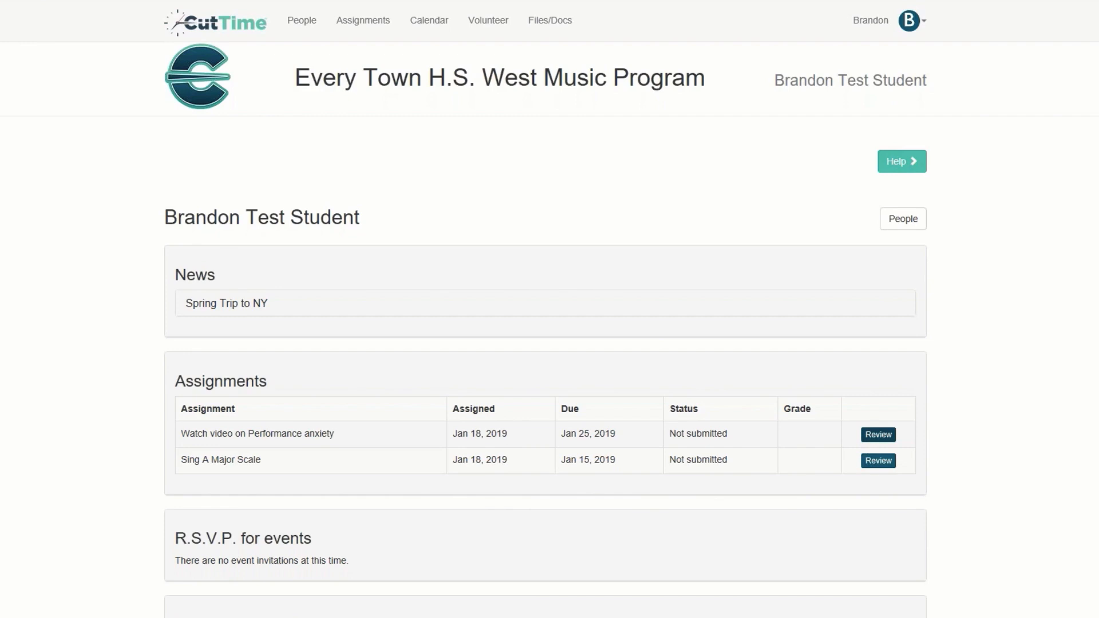
- Open the "Watch video on Performance anxiety" assignment from the student's home page and review its details and submission options
{"action": "left_click", "coordinate": [879, 434]}
{"action": "scroll", "coordinate": [743, 430], "scroll_direction": "down", "scroll_amount": 2}
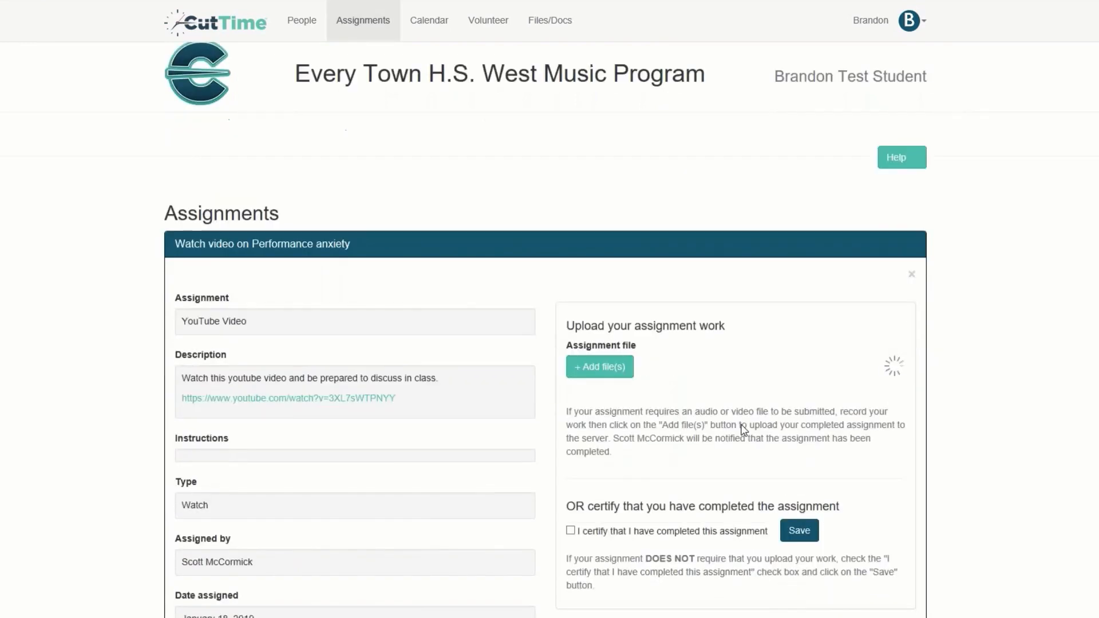
{"action": "scroll", "coordinate": [743, 430], "scroll_direction": "down", "scroll_amount": 2}
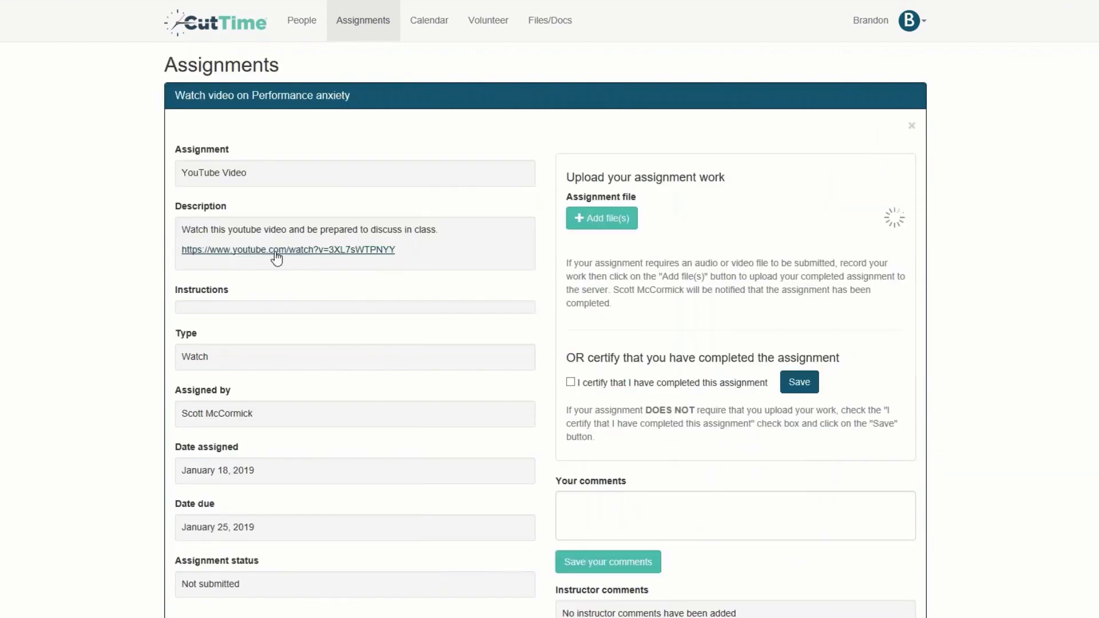
{"action": "scroll", "coordinate": [366, 409], "scroll_direction": "down", "scroll_amount": 2}
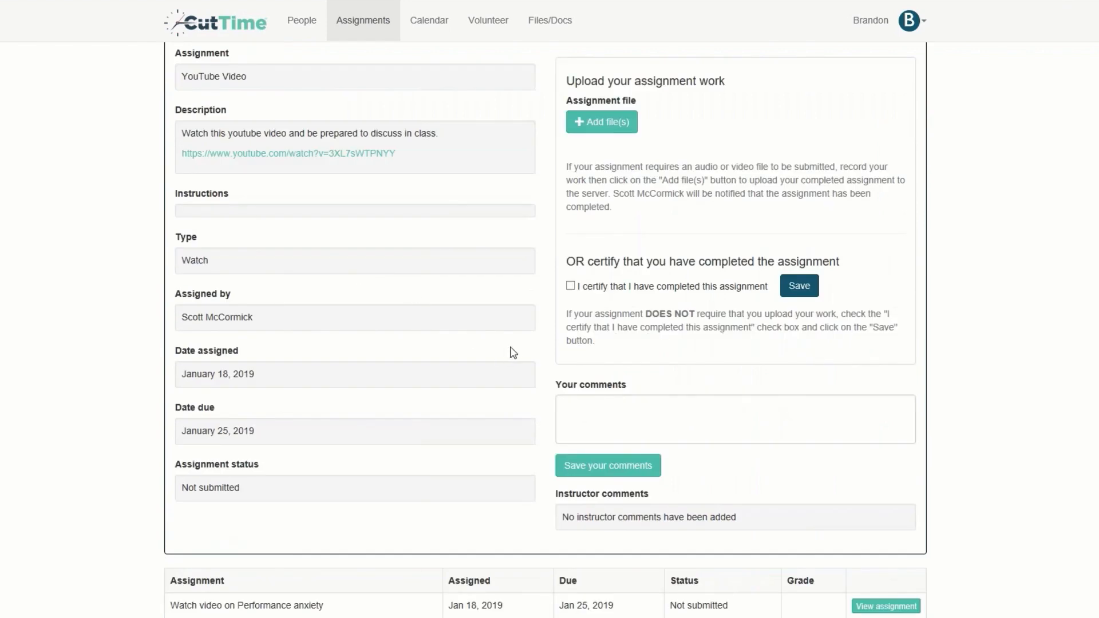
- Add the student comment "I watched this video" to the Performance anxiety assignment and save the comment
{"action": "scroll", "coordinate": [511, 351], "scroll_direction": "up", "scroll_amount": 2}
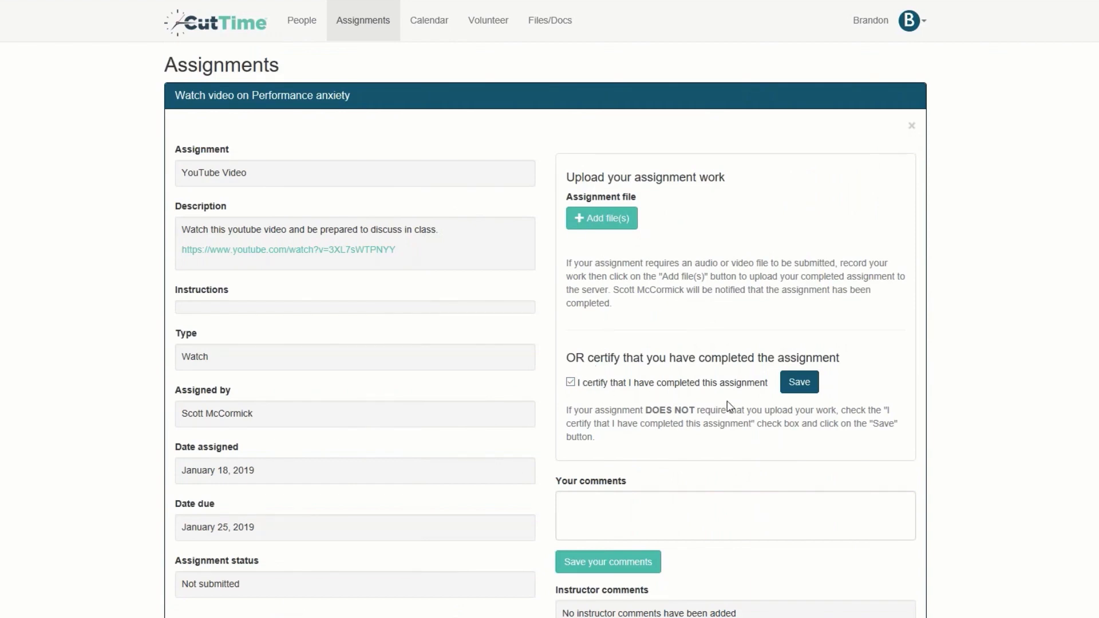
{"action": "left_click", "coordinate": [605, 502]}
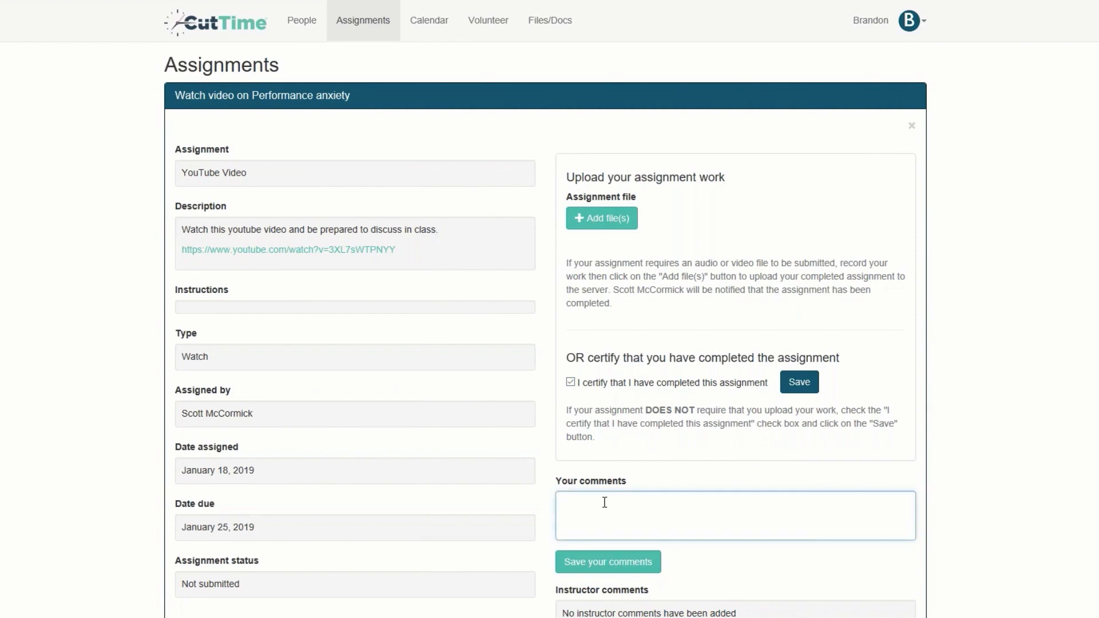
{"action": "type", "text": "I watched this video"}
{"action": "left_click", "coordinate": [608, 563]}
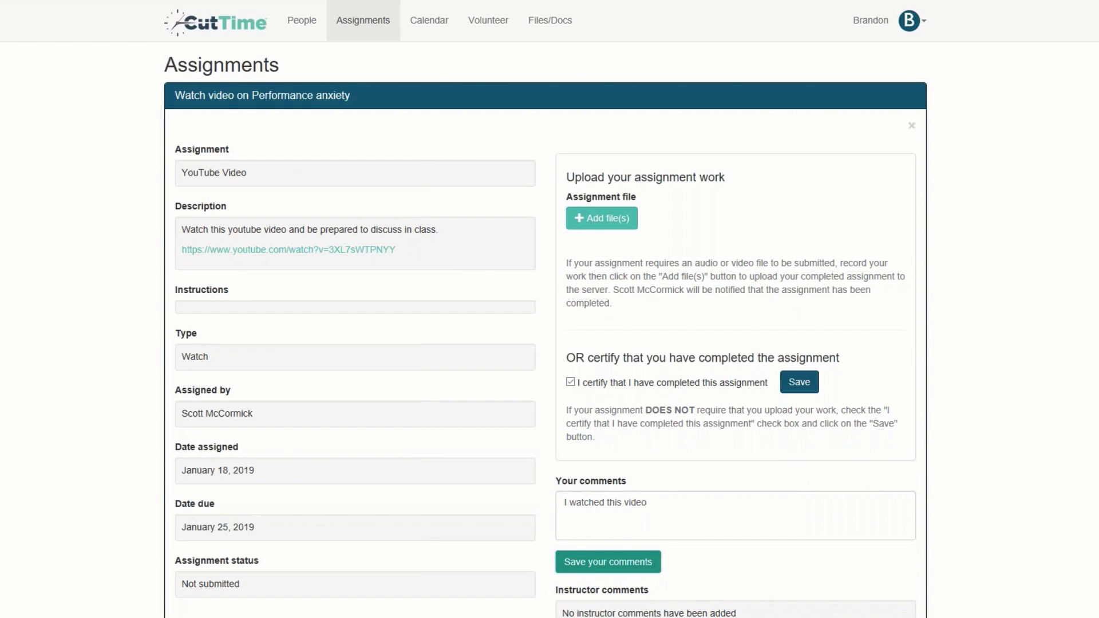
- Certify that the Performance anxiety assignment has been completed and save the certification
{"action": "left_click", "coordinate": [809, 388]}
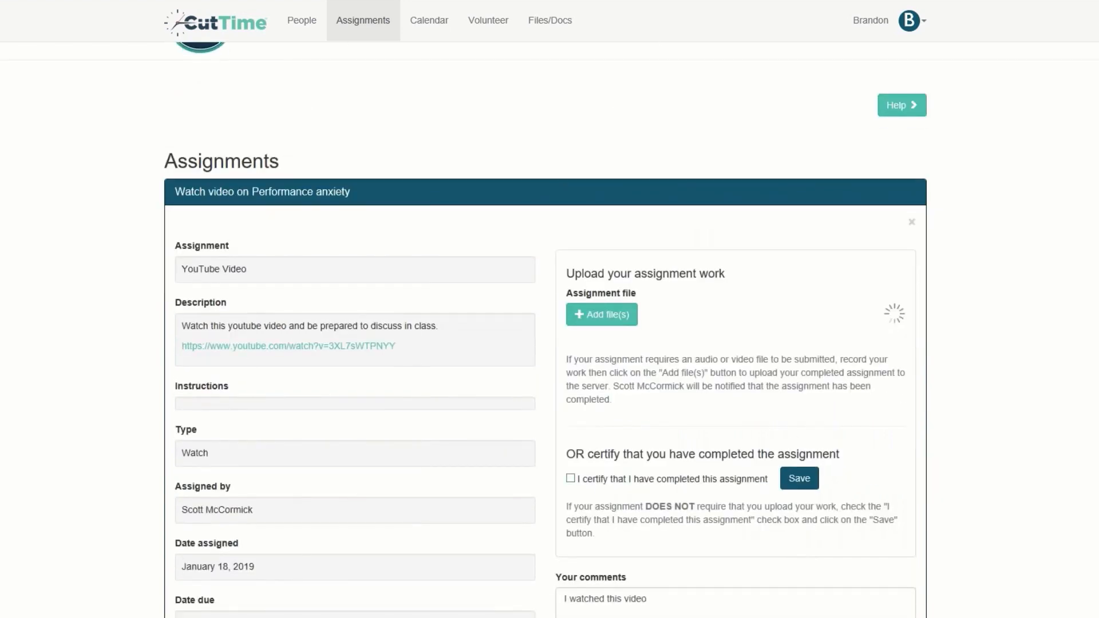
{"action": "left_click", "coordinate": [570, 478]}
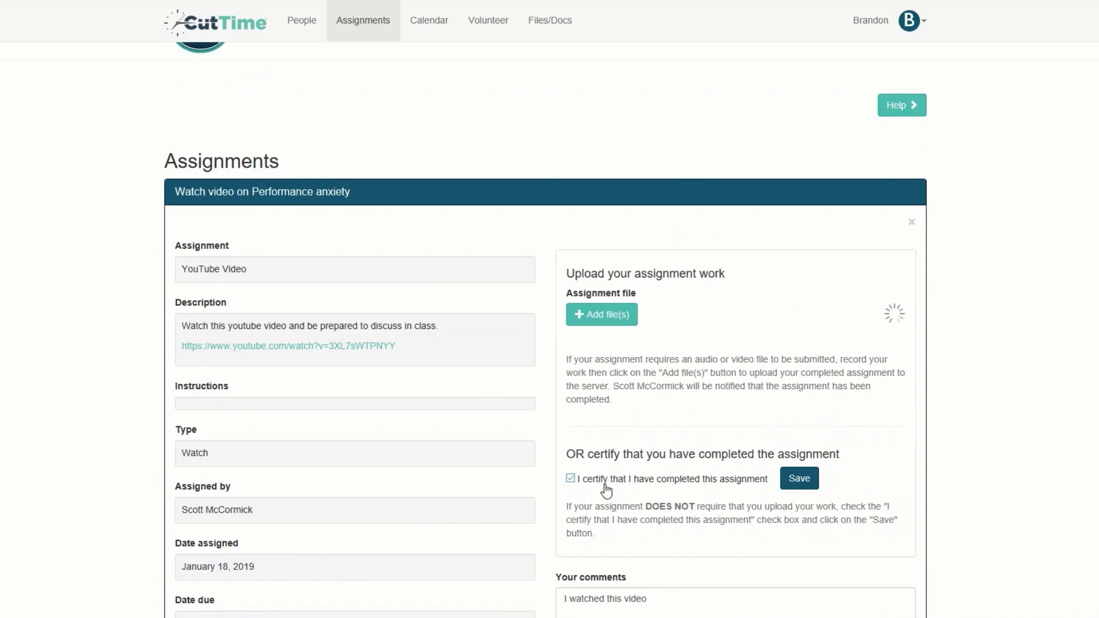
{"action": "left_click", "coordinate": [800, 484]}
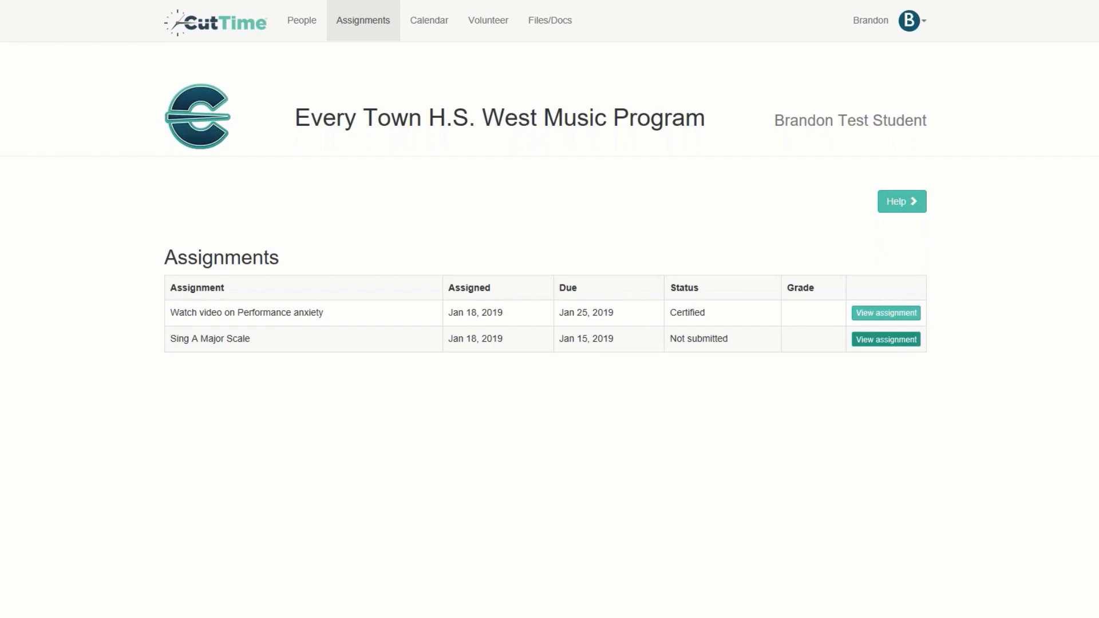
- Open the student's "Sing A Major Scale" assignment and examine its description, dates and upload section
{"action": "left_click", "coordinate": [886, 339]}
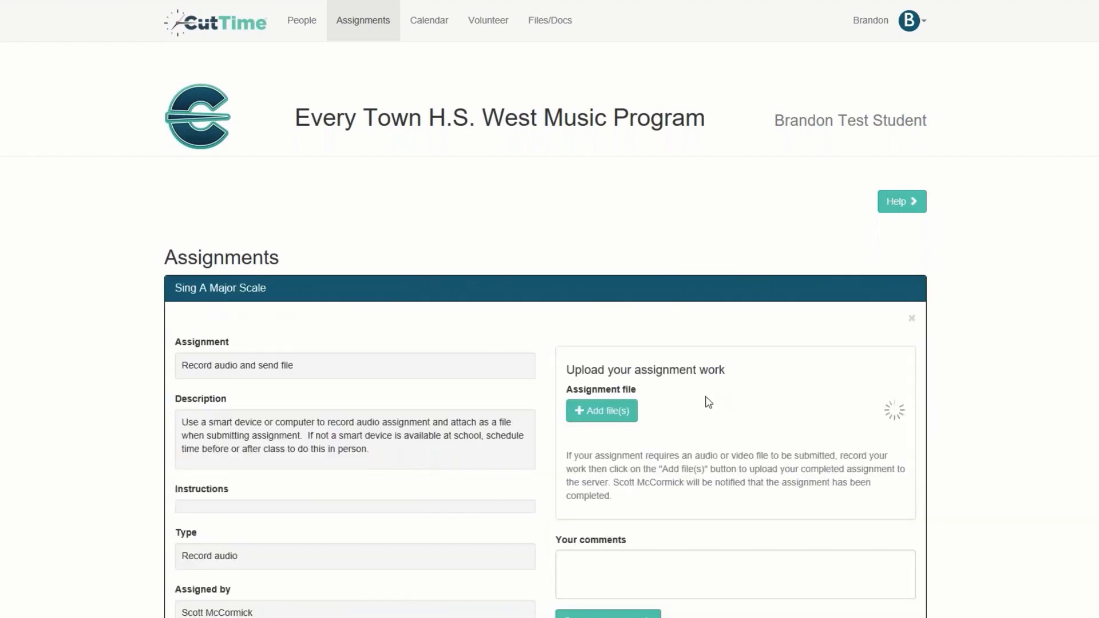
{"action": "scroll", "coordinate": [708, 400], "scroll_direction": "down", "scroll_amount": 1}
{"action": "scroll", "coordinate": [709, 401], "scroll_direction": "down", "scroll_amount": 2}
{"action": "scroll", "coordinate": [421, 331], "scroll_direction": "down", "scroll_amount": 5}
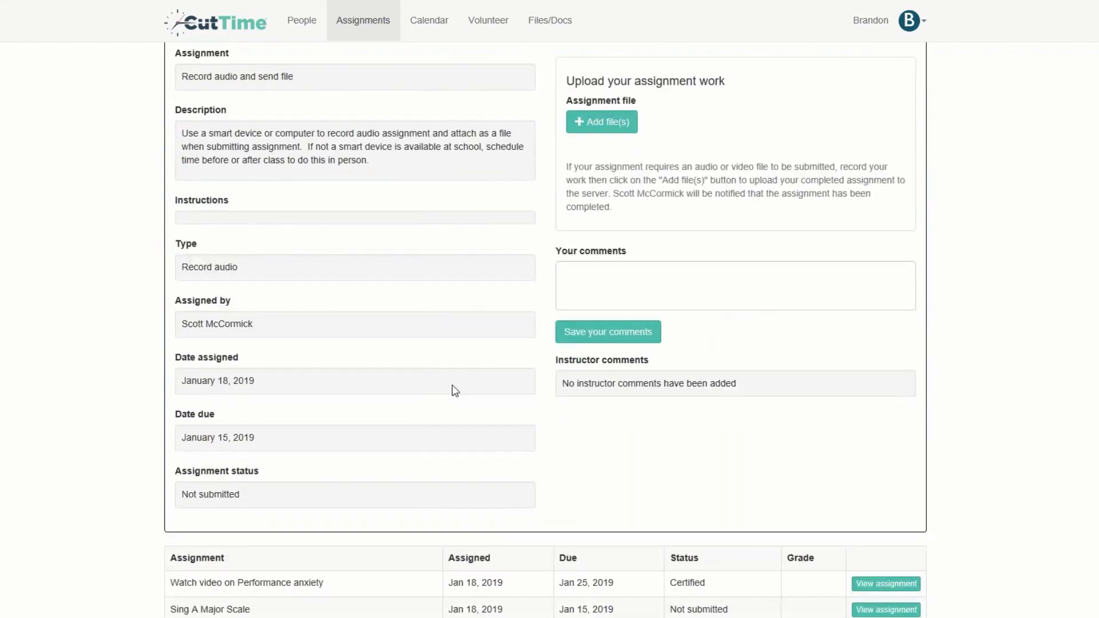
{"action": "scroll", "coordinate": [455, 389], "scroll_direction": "up", "scroll_amount": 3}
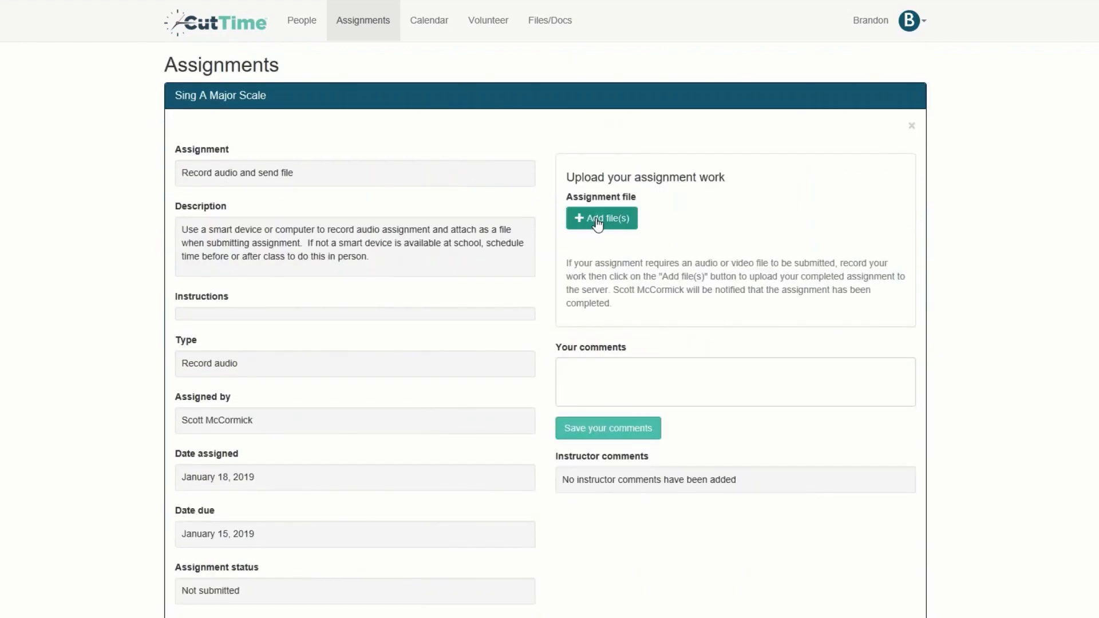
- Attach Assignment Upload.mp4 to the student's Sing A Major Scale assignment and upload it as the completed work
{"action": "left_click", "coordinate": [597, 224]}
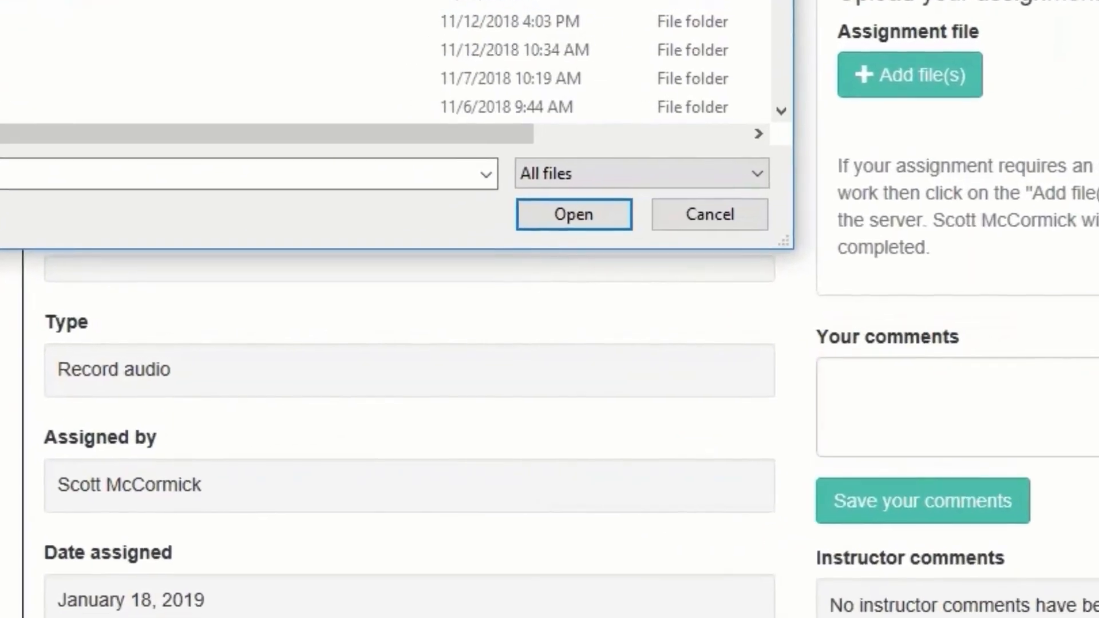
{"action": "scroll", "coordinate": [400, 63], "scroll_direction": "down", "scroll_amount": 5}
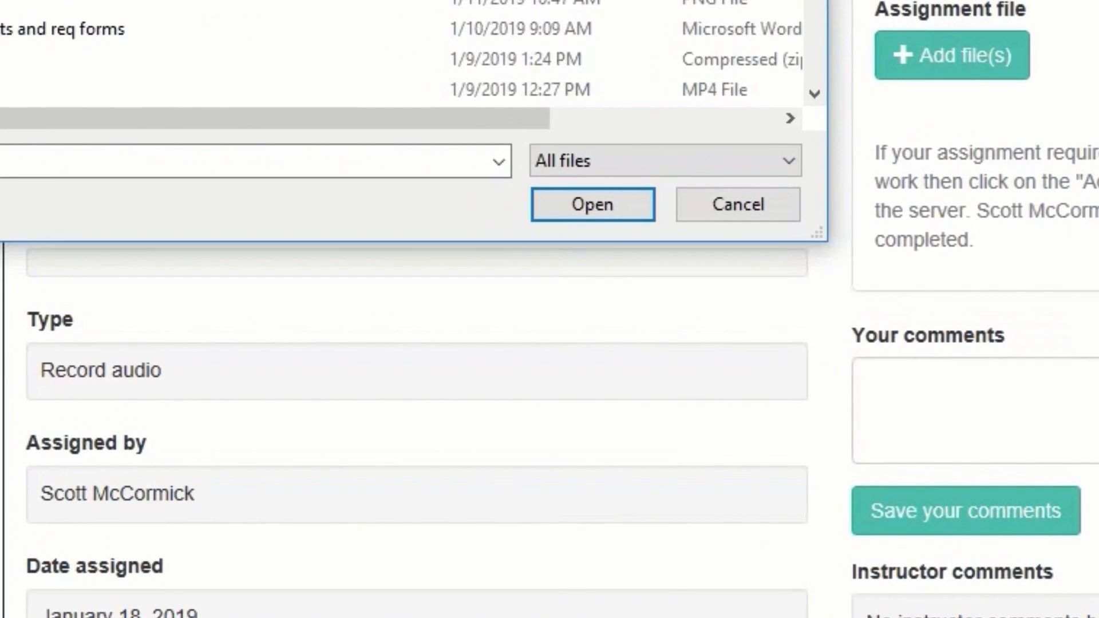
{"action": "scroll", "coordinate": [401, 57], "scroll_direction": "down", "scroll_amount": 3}
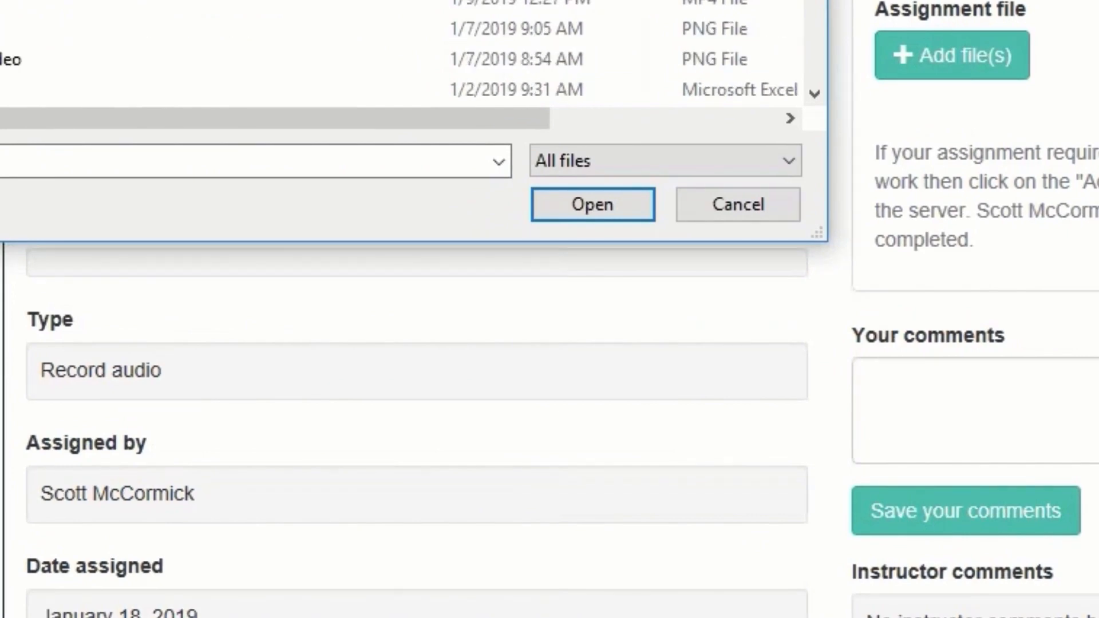
{"action": "left_click", "coordinate": [568, 215]}
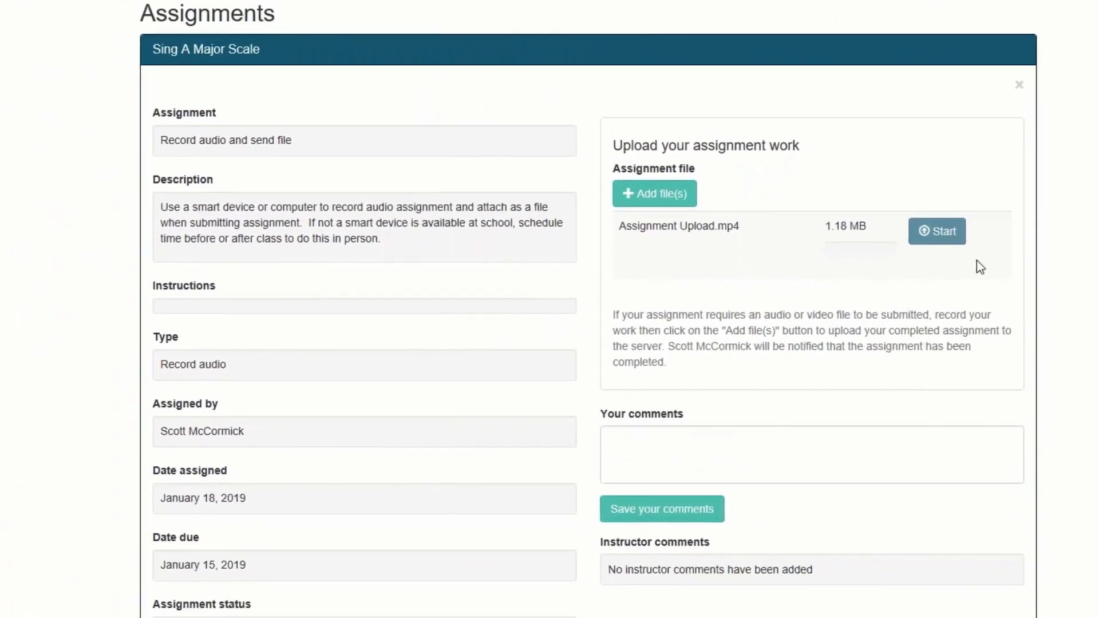
{"action": "left_click", "coordinate": [857, 247]}
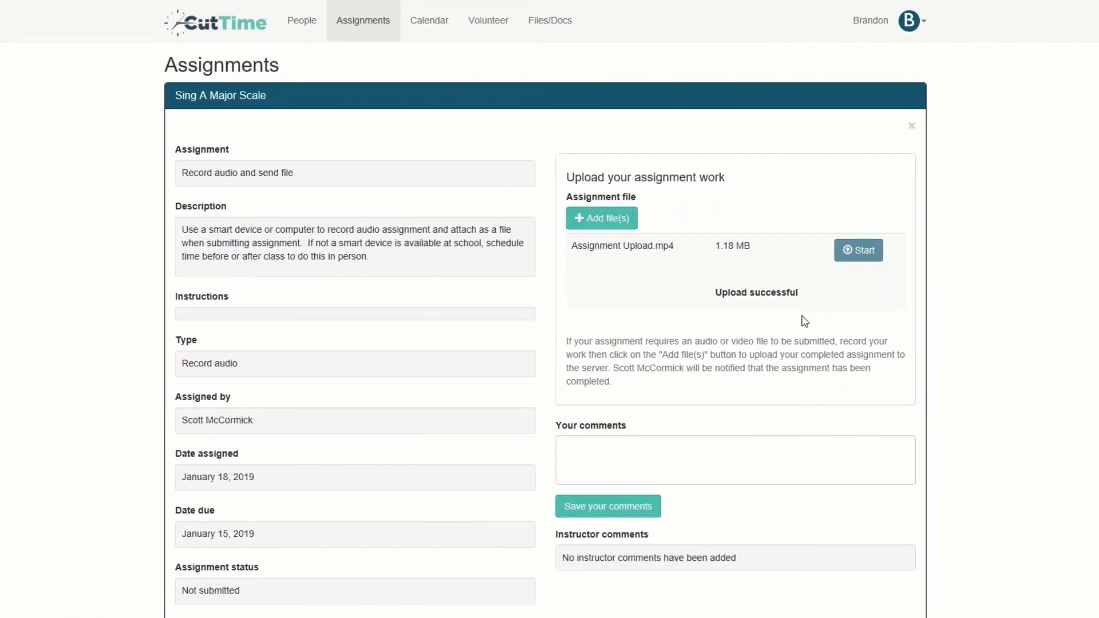
{"action": "scroll", "coordinate": [804, 321], "scroll_direction": "down", "scroll_amount": 2}
{"action": "scroll", "coordinate": [911, 321], "scroll_direction": "up", "scroll_amount": 5}
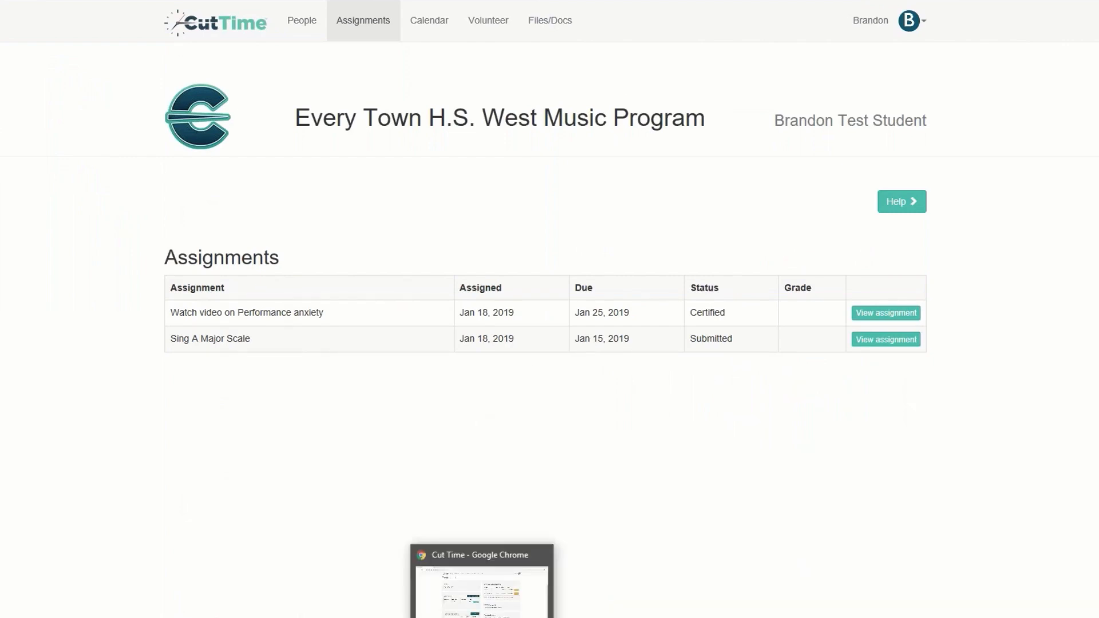
- Switch to the parent portal and open the test student's record from the list of children
{"action": "left_click", "coordinate": [482, 617]}
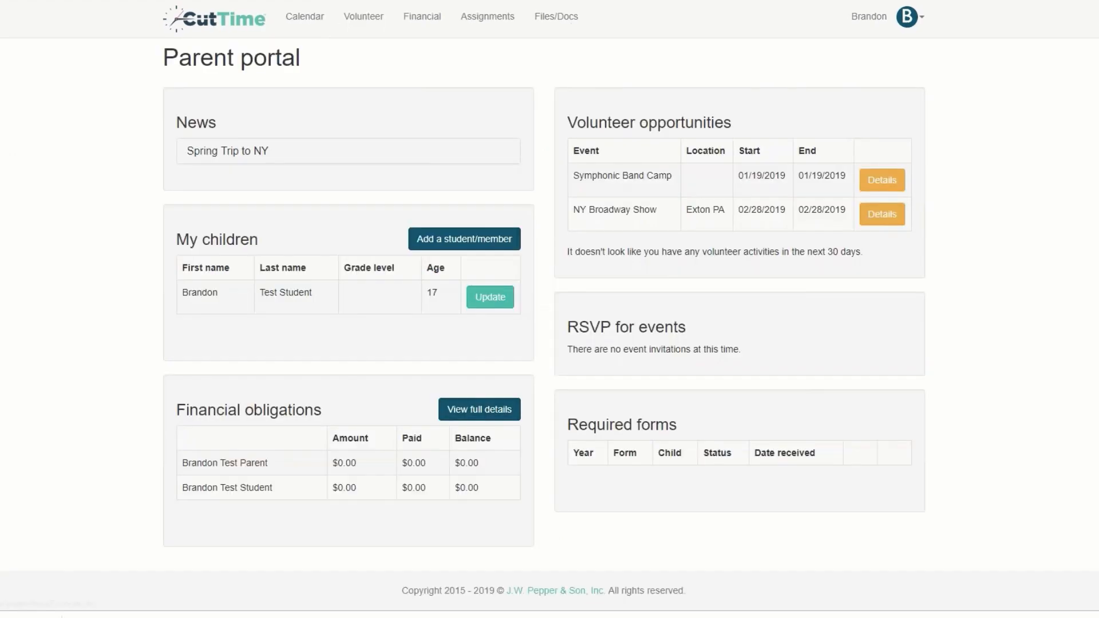
{"action": "scroll", "coordinate": [417, 260], "scroll_direction": "up", "scroll_amount": 3}
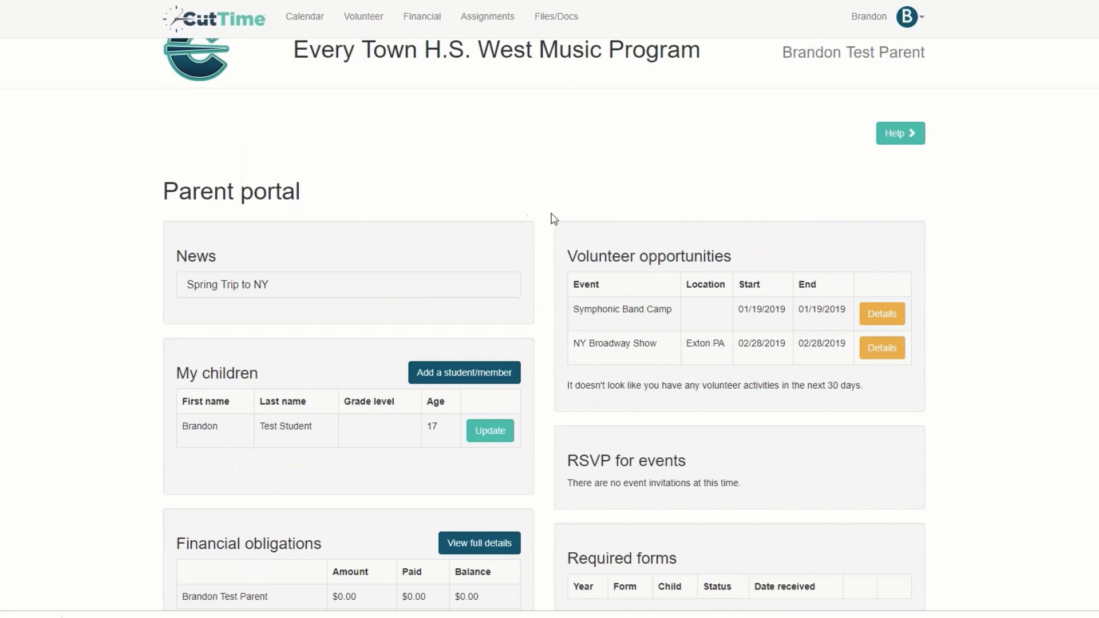
{"action": "scroll", "coordinate": [552, 240], "scroll_direction": "down", "scroll_amount": 1}
{"action": "scroll", "coordinate": [552, 260], "scroll_direction": "down", "scroll_amount": 1}
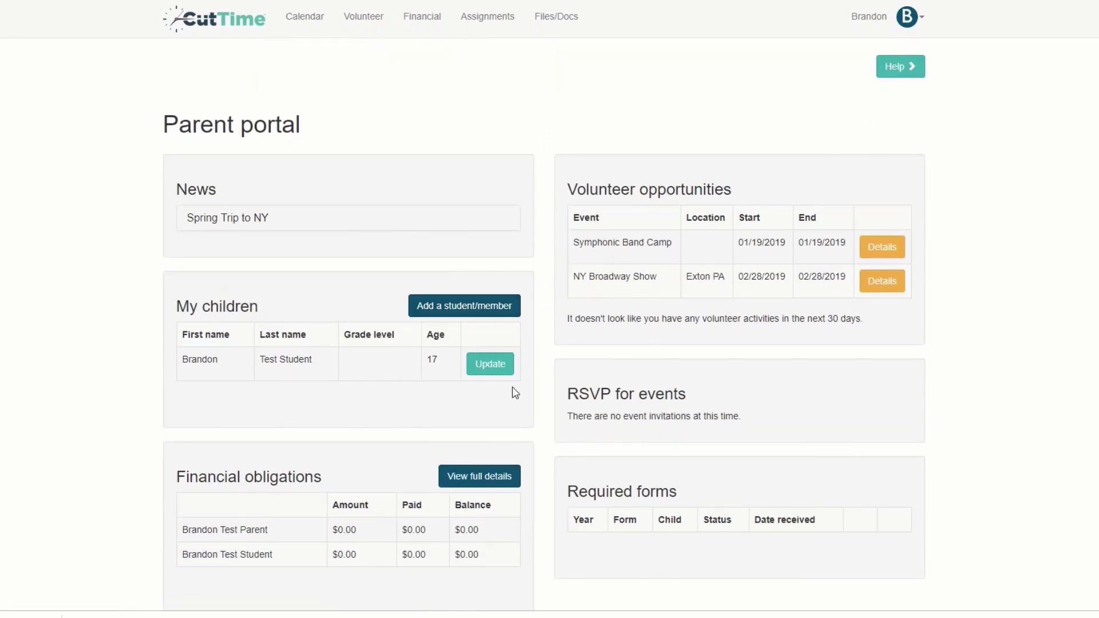
{"action": "left_click", "coordinate": [492, 369]}
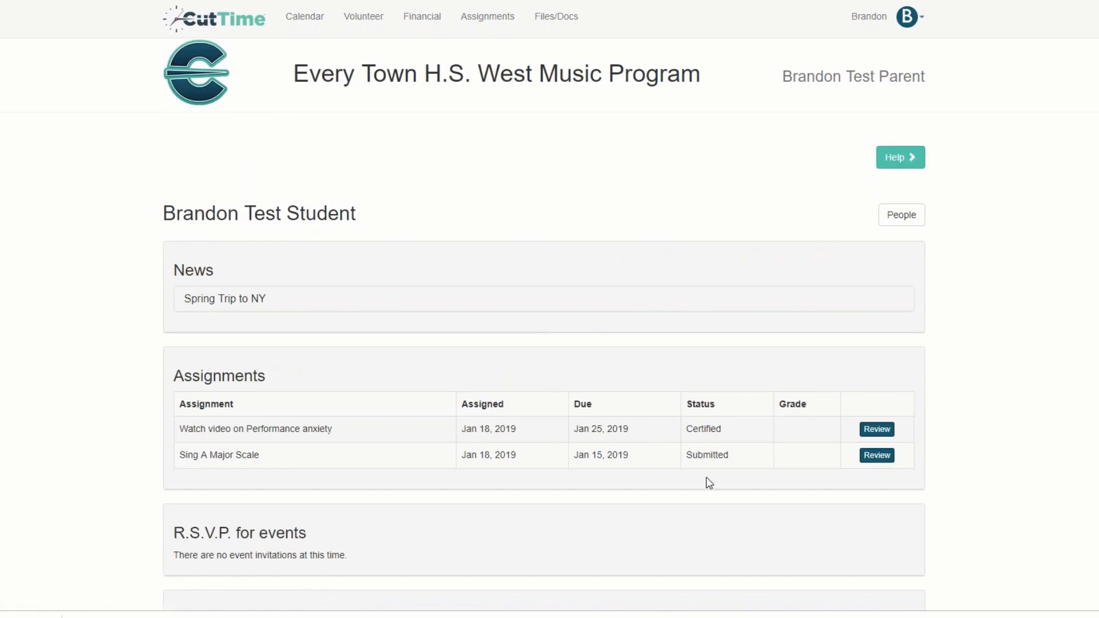
- Review the child's "Watch video on Performance anxiety" assignment as the parent, then close it
{"action": "left_click", "coordinate": [877, 437]}
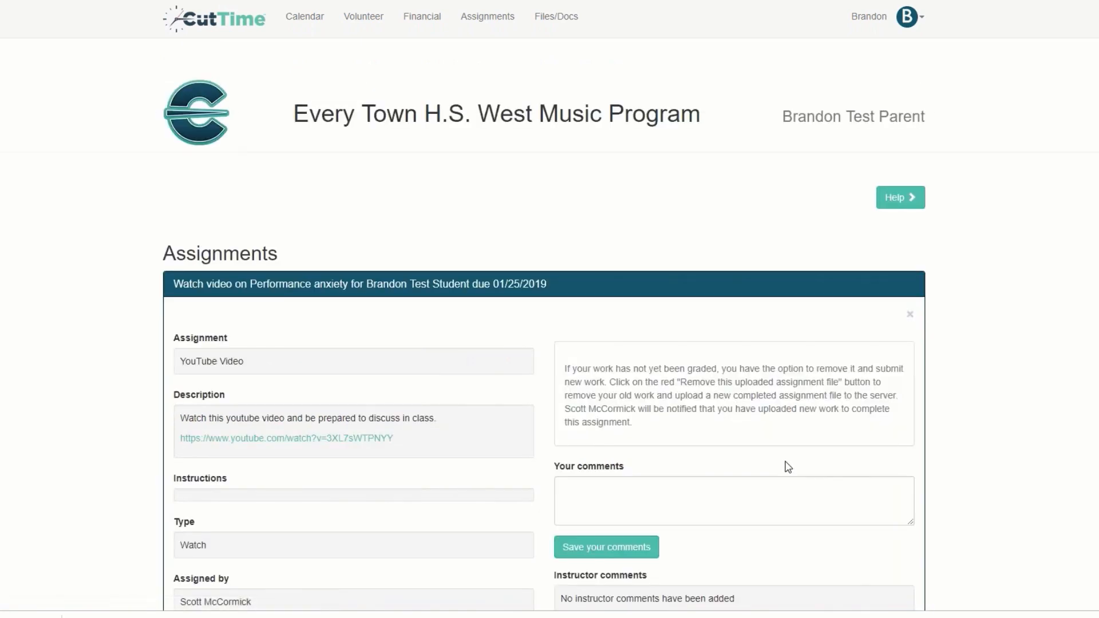
{"action": "scroll", "coordinate": [785, 464], "scroll_direction": "down", "scroll_amount": 1}
{"action": "scroll", "coordinate": [788, 468], "scroll_direction": "down", "scroll_amount": 1}
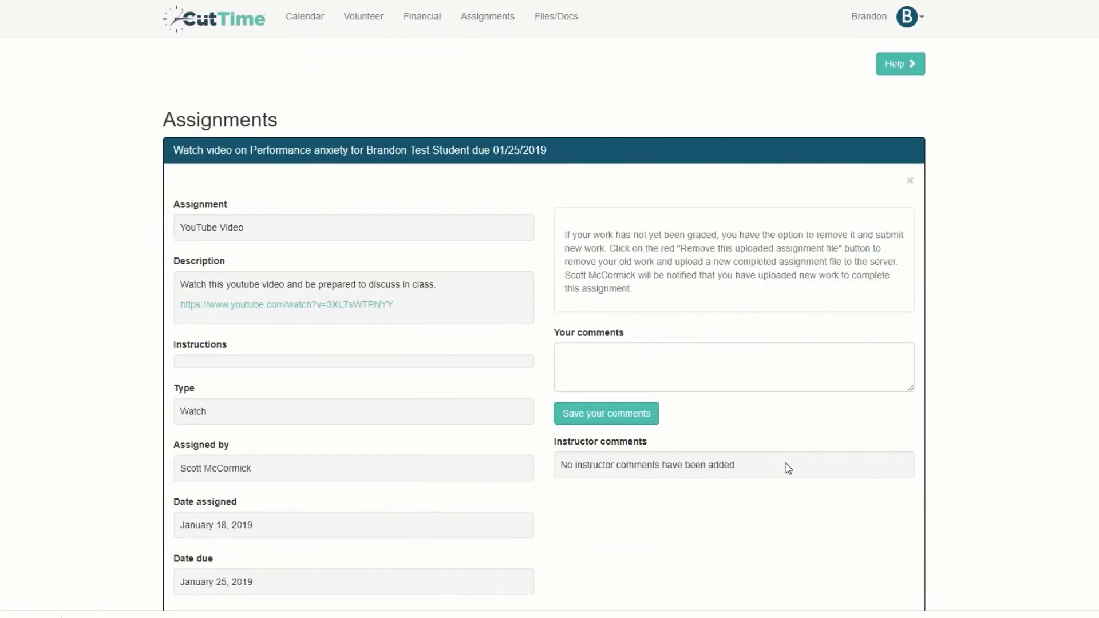
{"action": "scroll", "coordinate": [788, 467], "scroll_direction": "up", "scroll_amount": 2}
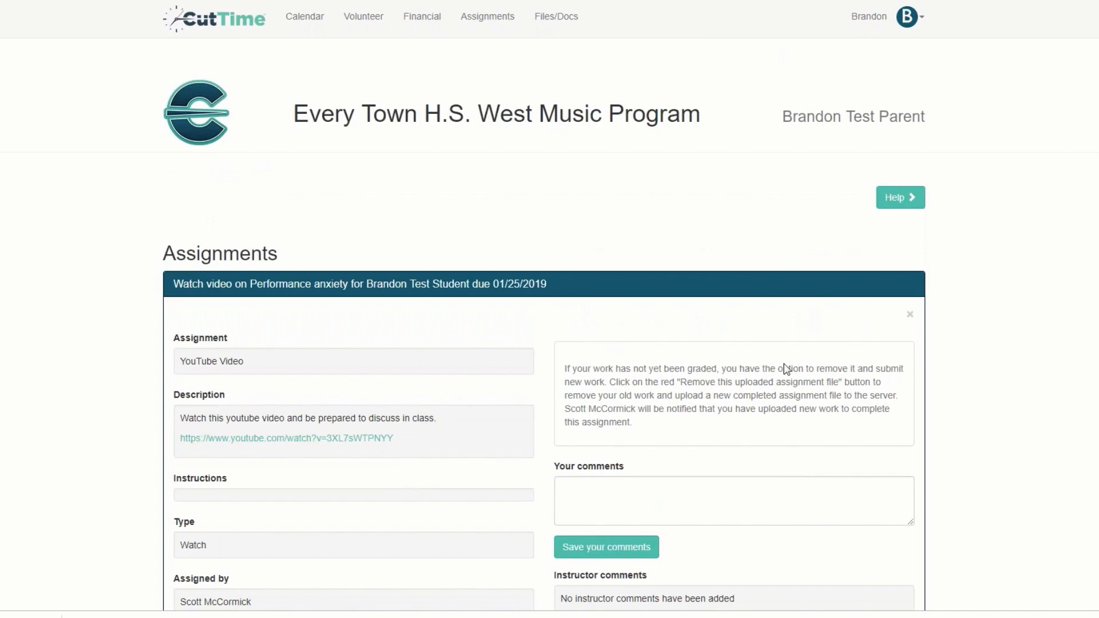
{"action": "left_click", "coordinate": [908, 316]}
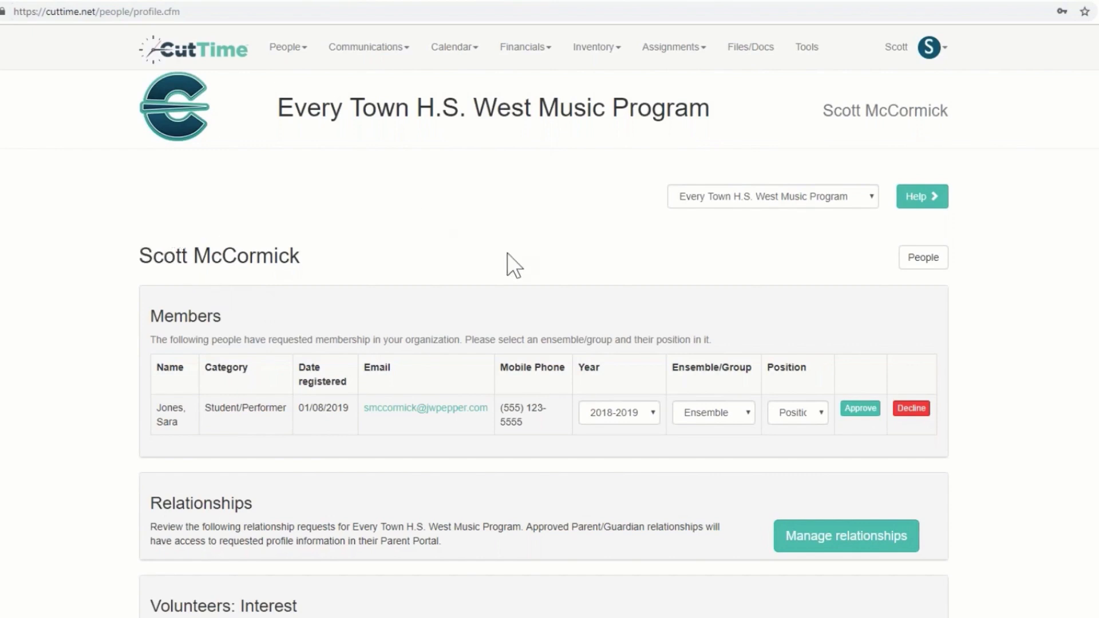
- From the instructor's home page, review the test student's completed Performance anxiety assignment and save the certification that the work was completed
{"action": "scroll", "coordinate": [508, 261], "scroll_direction": "down", "scroll_amount": 3}
{"action": "scroll", "coordinate": [495, 290], "scroll_direction": "up", "scroll_amount": 2}
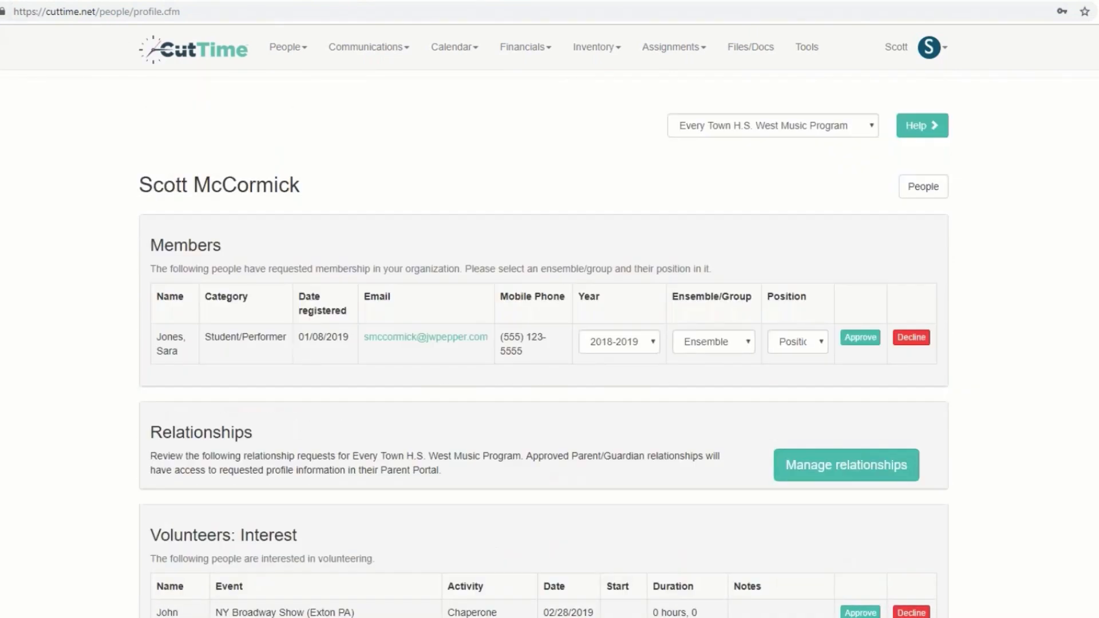
{"action": "scroll", "coordinate": [97, 276], "scroll_direction": "down", "scroll_amount": 10}
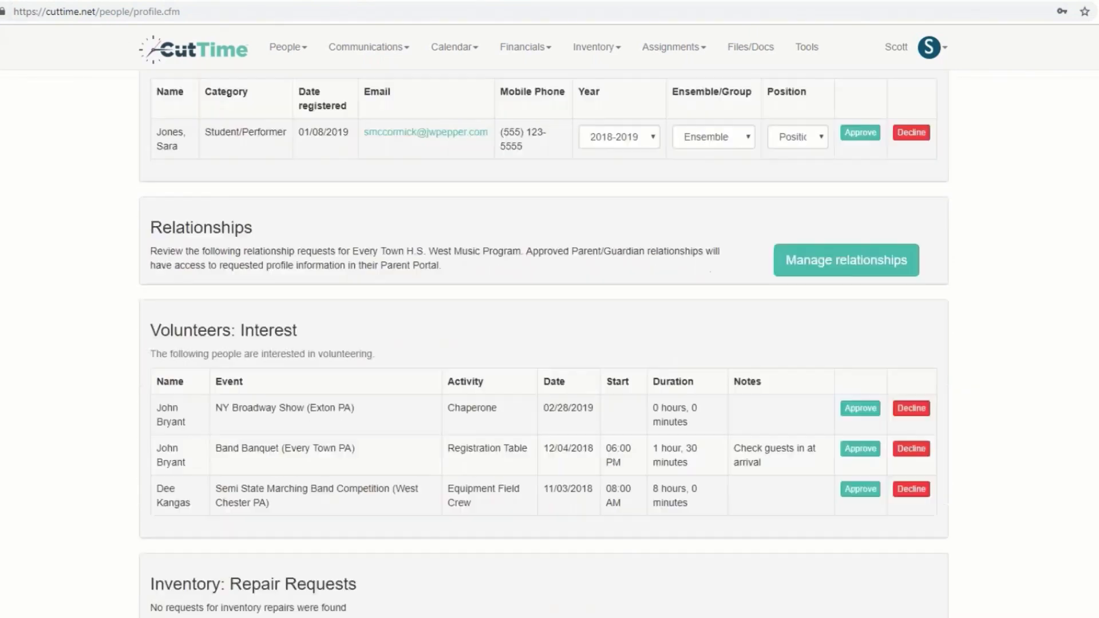
{"action": "scroll", "coordinate": [171, 320], "scroll_direction": "down", "scroll_amount": 1}
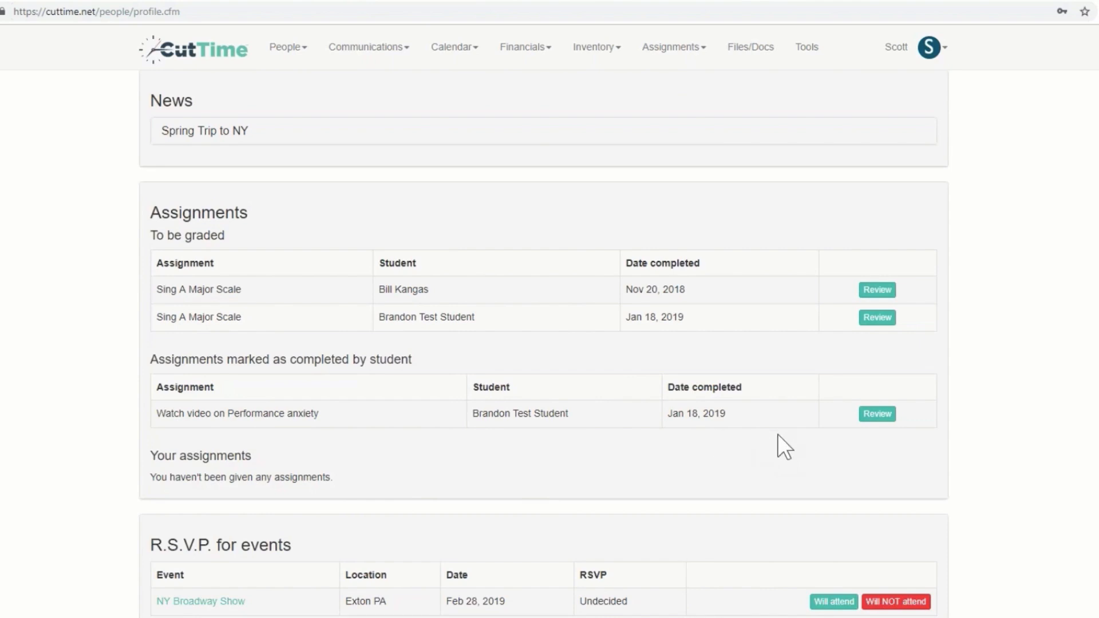
{"action": "left_click", "coordinate": [869, 426]}
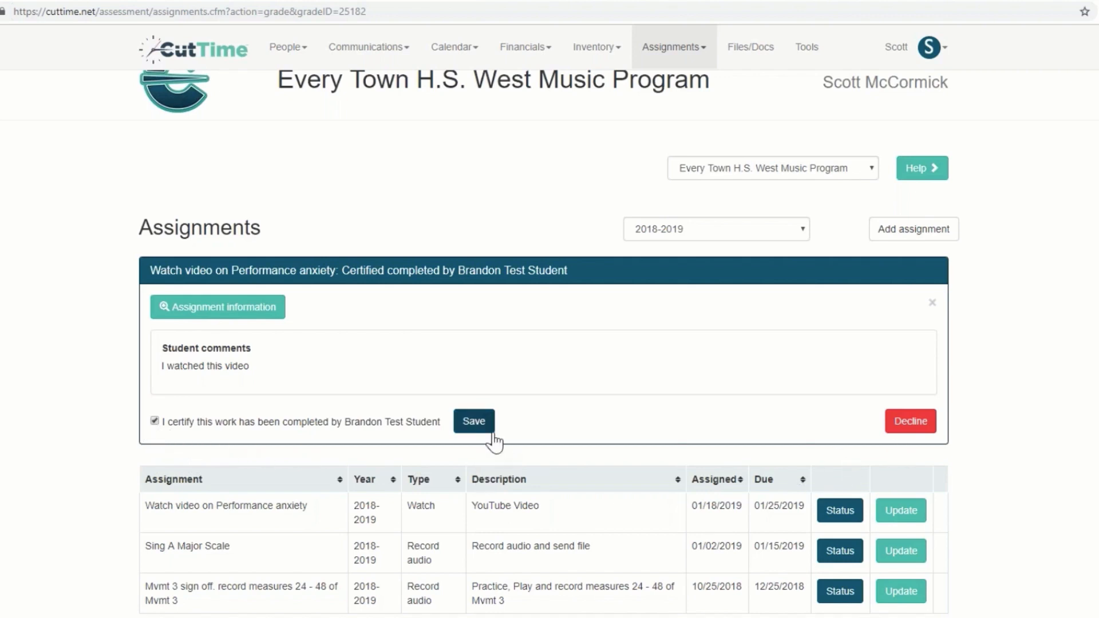
{"action": "left_click", "coordinate": [474, 429]}
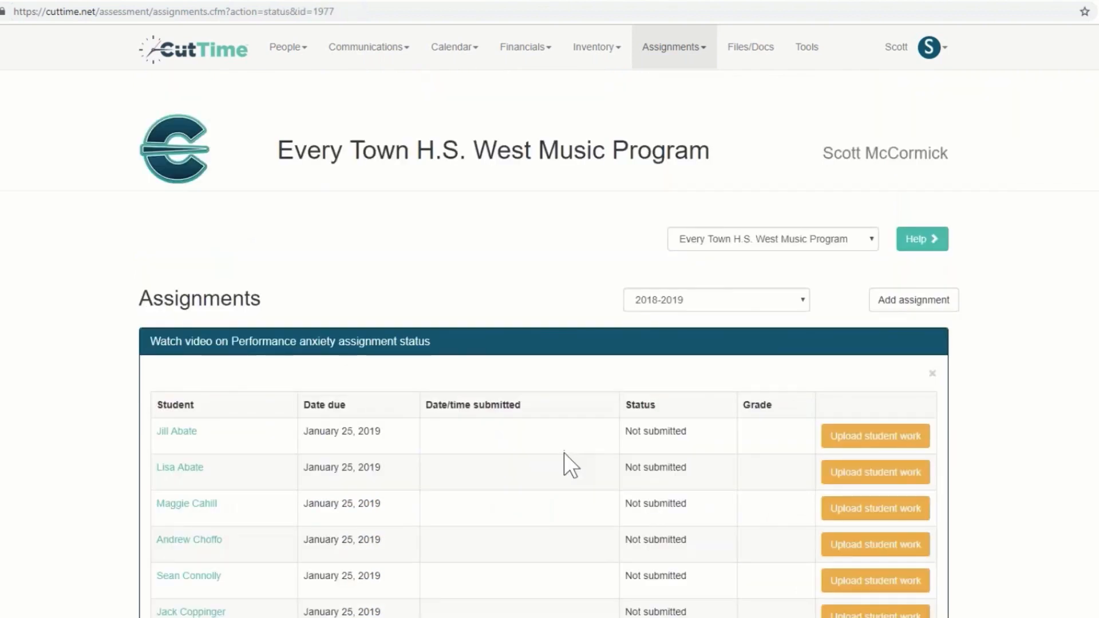
- Examine the Performance anxiety assignment's submission status for every student, including the test student
{"action": "scroll", "coordinate": [563, 452], "scroll_direction": "down", "scroll_amount": 4}
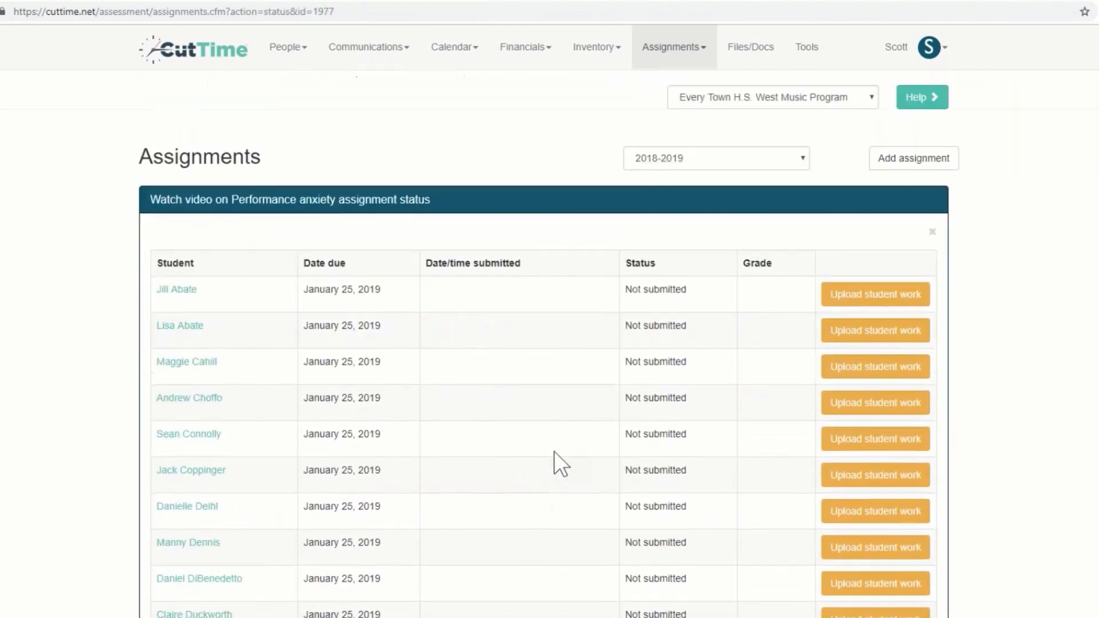
{"action": "scroll", "coordinate": [556, 450], "scroll_direction": "down", "scroll_amount": 7}
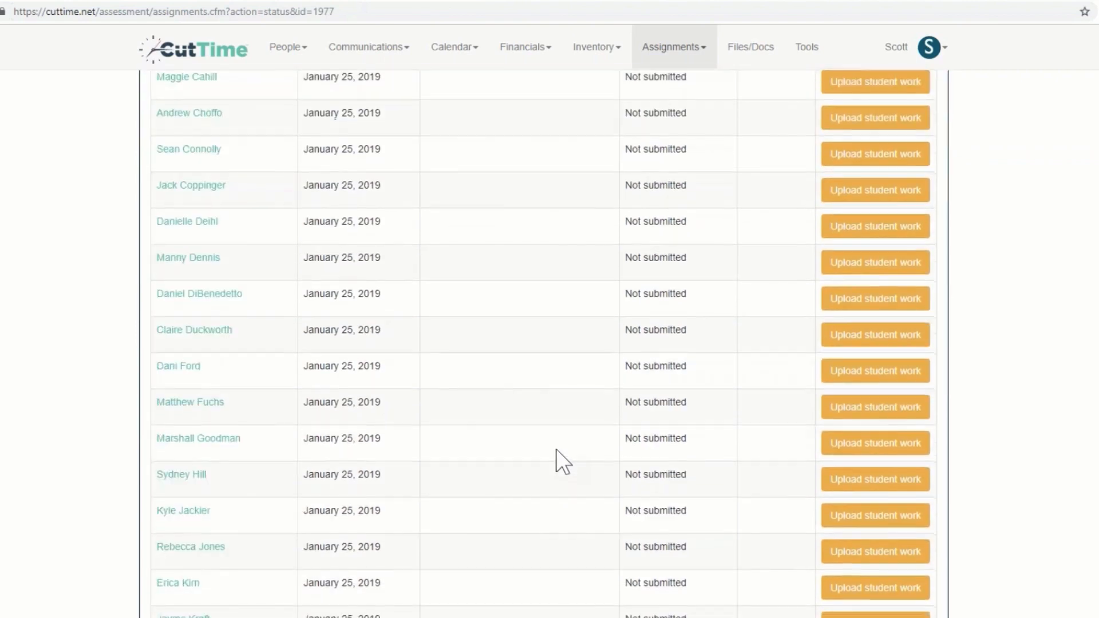
{"action": "scroll", "coordinate": [556, 448], "scroll_direction": "down", "scroll_amount": 10}
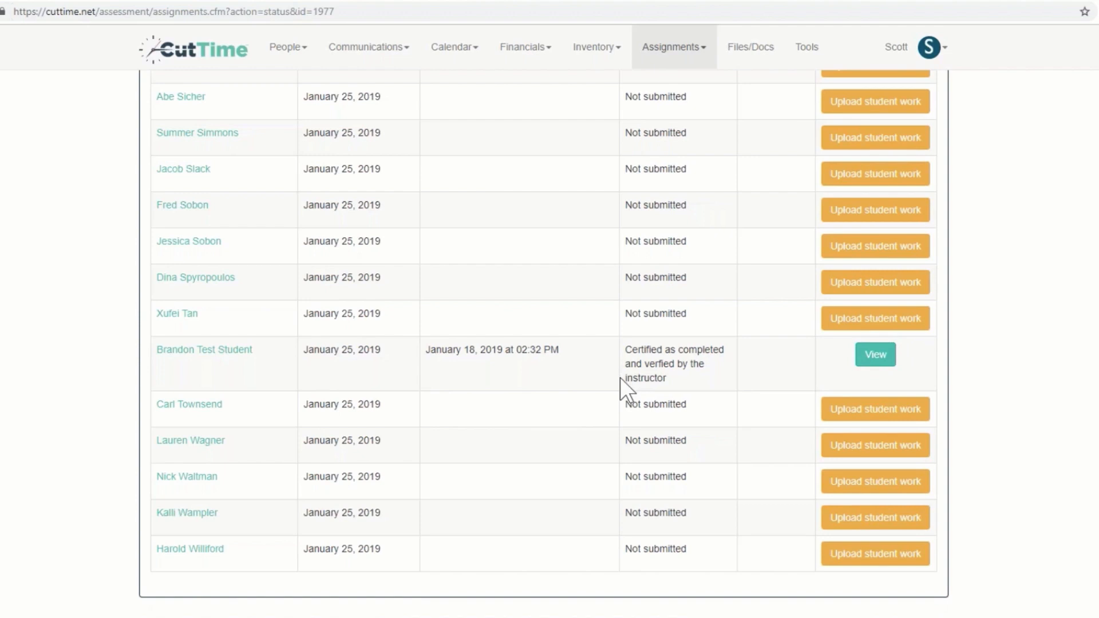
{"action": "scroll", "coordinate": [620, 377], "scroll_direction": "up", "scroll_amount": 1}
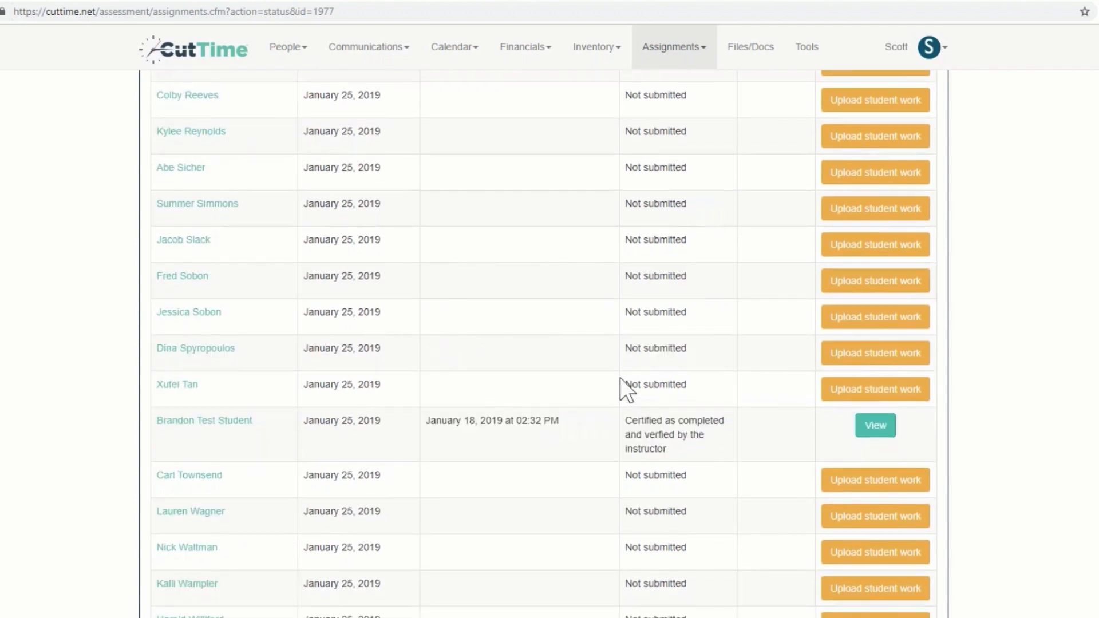
{"action": "scroll", "coordinate": [620, 376], "scroll_direction": "up", "scroll_amount": 7}
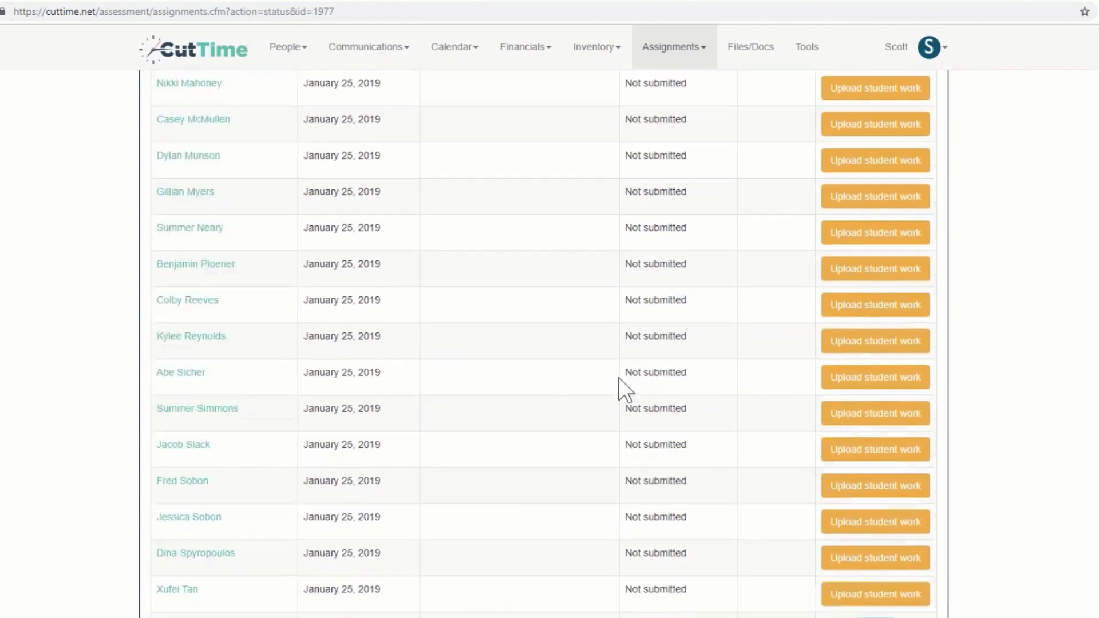
{"action": "scroll", "coordinate": [619, 378], "scroll_direction": "up", "scroll_amount": 12}
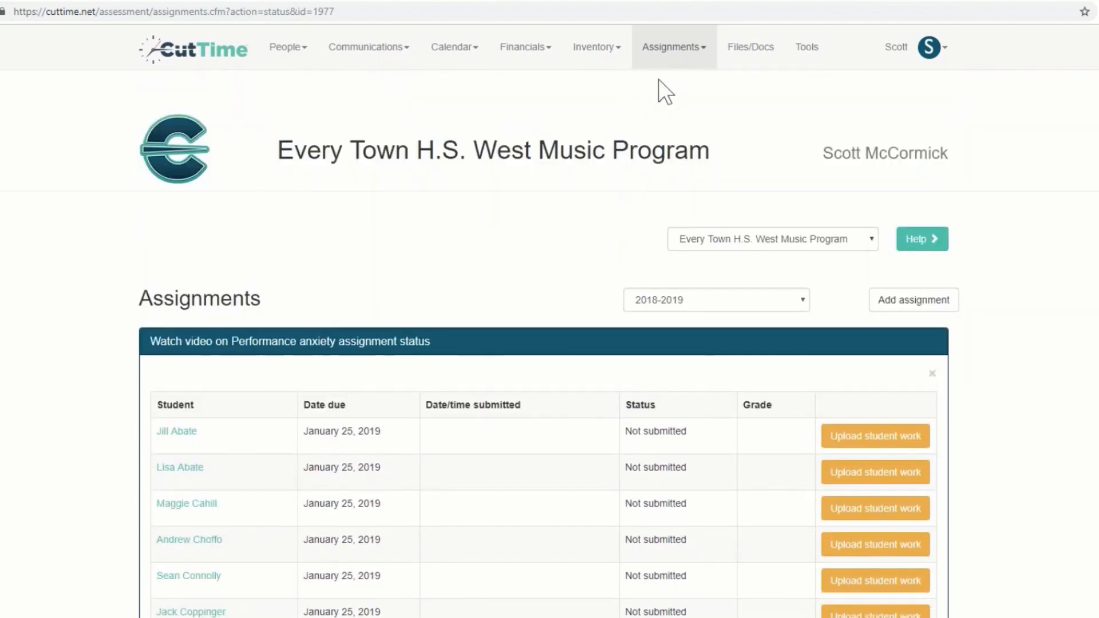
- Open the test student's Sing A Major Scale submission for grading from the instructor's home page and try a grade of 0
{"action": "left_click", "coordinate": [169, 51]}
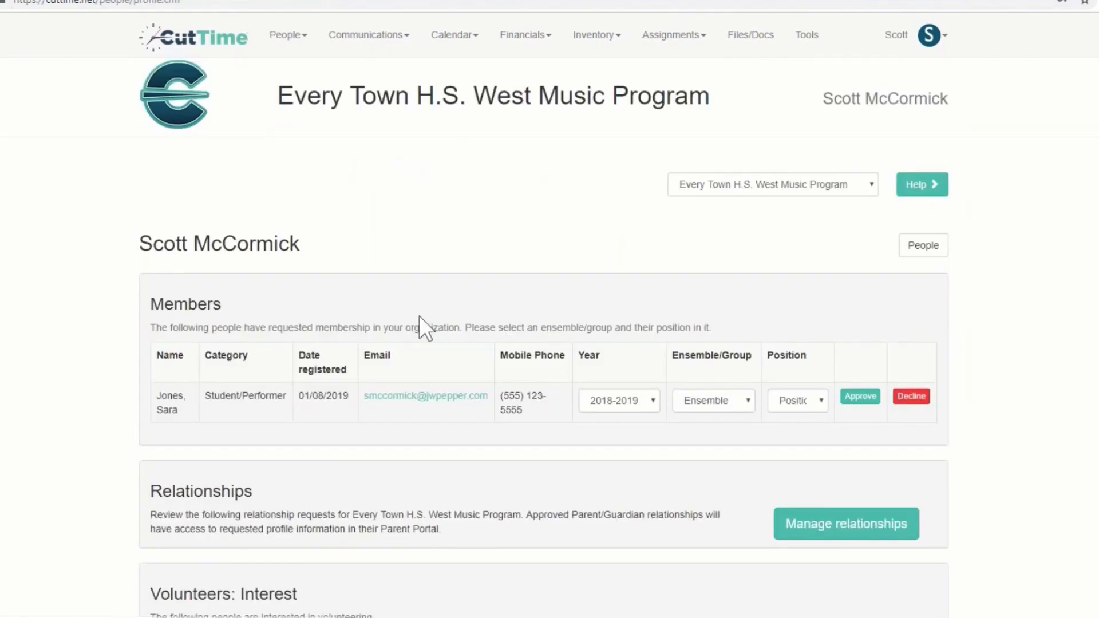
{"action": "scroll", "coordinate": [418, 315], "scroll_direction": "down", "scroll_amount": 12}
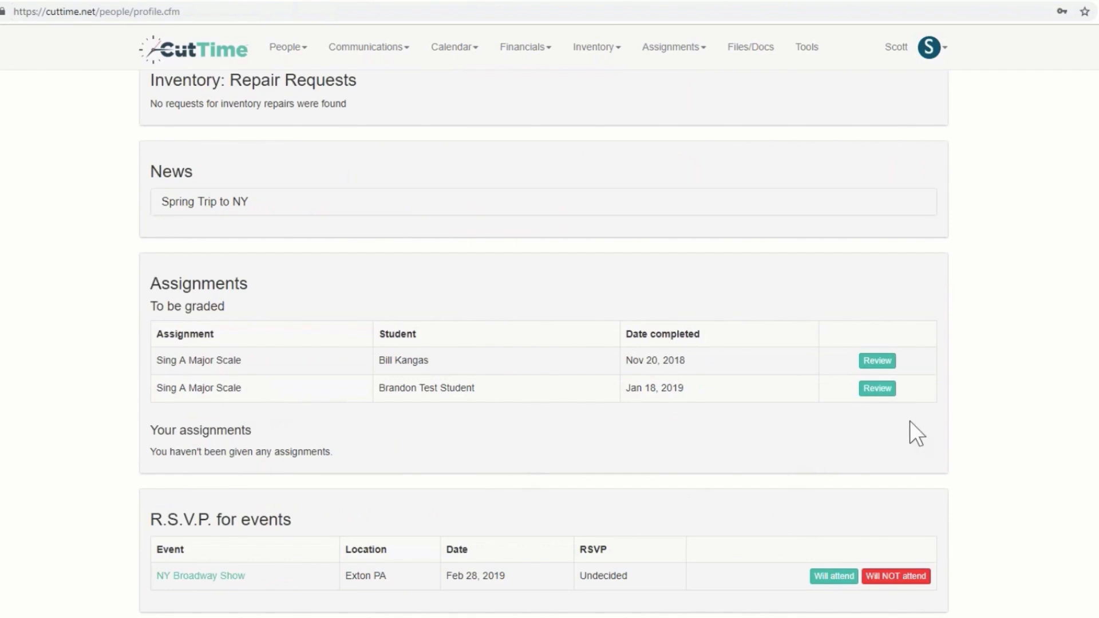
{"action": "left_click", "coordinate": [876, 392]}
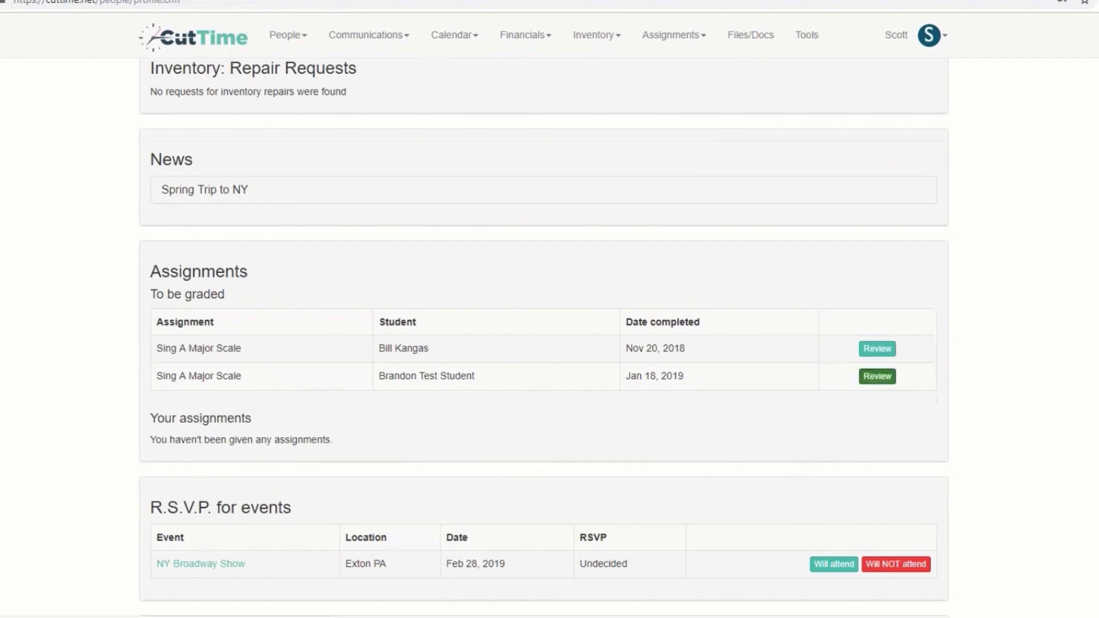
{"action": "scroll", "coordinate": [63, 398], "scroll_direction": "down", "scroll_amount": 4}
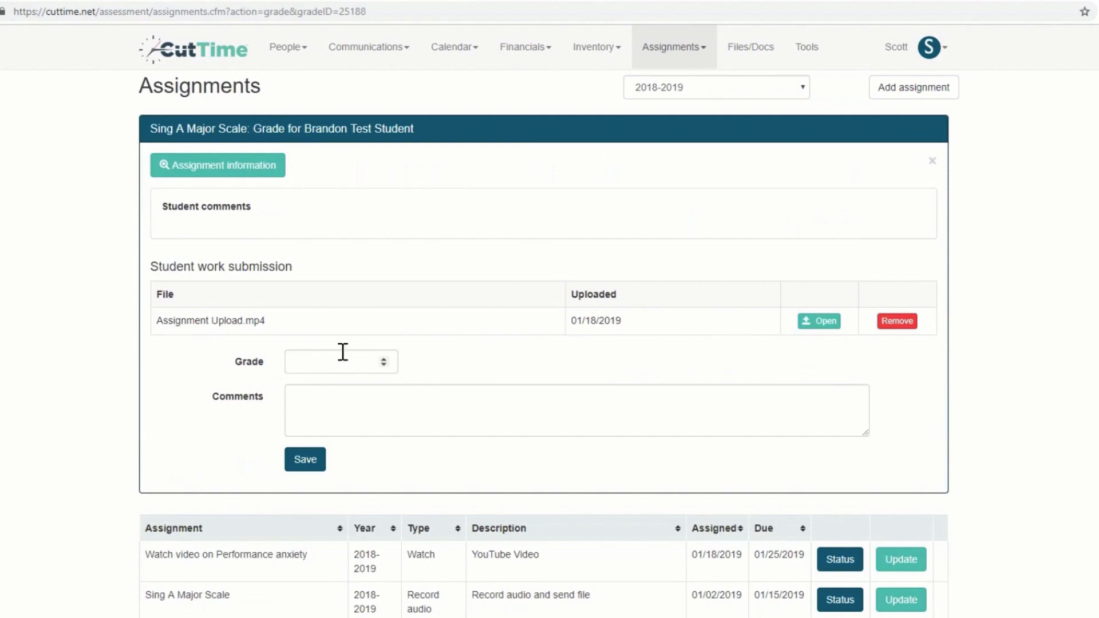
{"action": "left_click", "coordinate": [379, 362]}
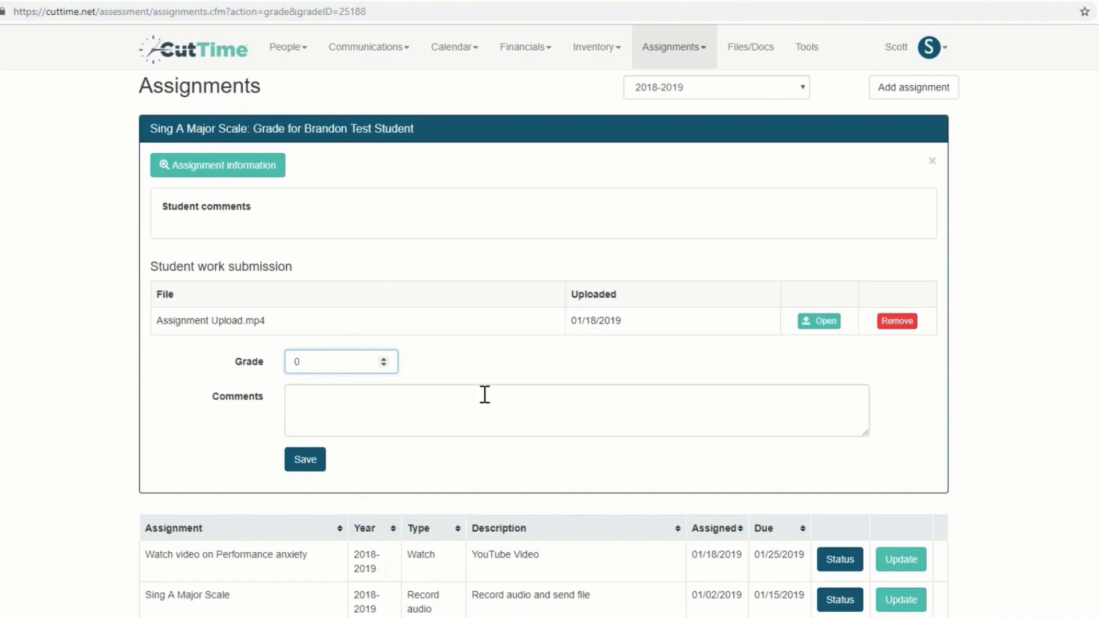
{"action": "scroll", "coordinate": [485, 395], "scroll_direction": "up", "scroll_amount": 3}
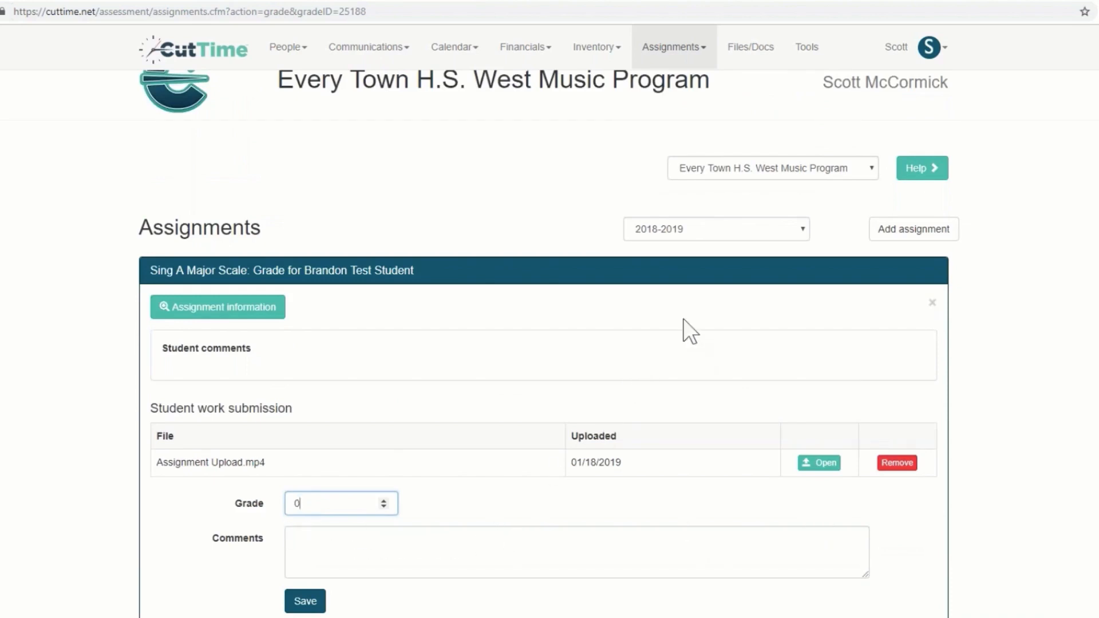
- Examine the assignments grade scale and its option for adding a letter grade, then return to the instructor's home page
{"action": "left_click", "coordinate": [789, 49]}
{"action": "scroll", "coordinate": [814, 410], "scroll_direction": "down", "scroll_amount": 4}
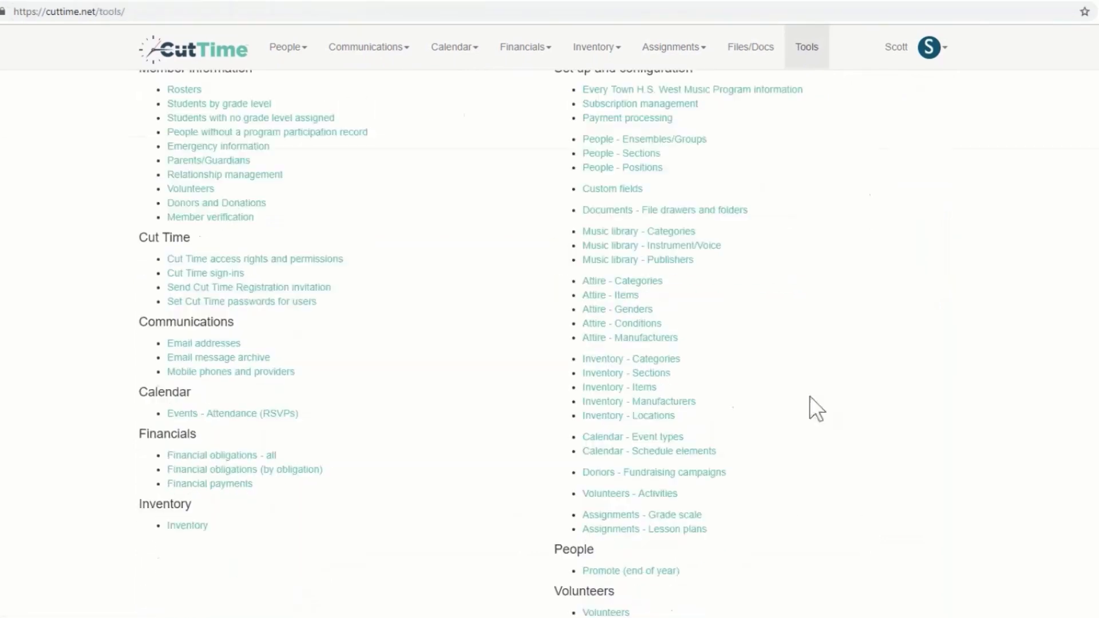
{"action": "scroll", "coordinate": [810, 422], "scroll_direction": "down", "scroll_amount": 1}
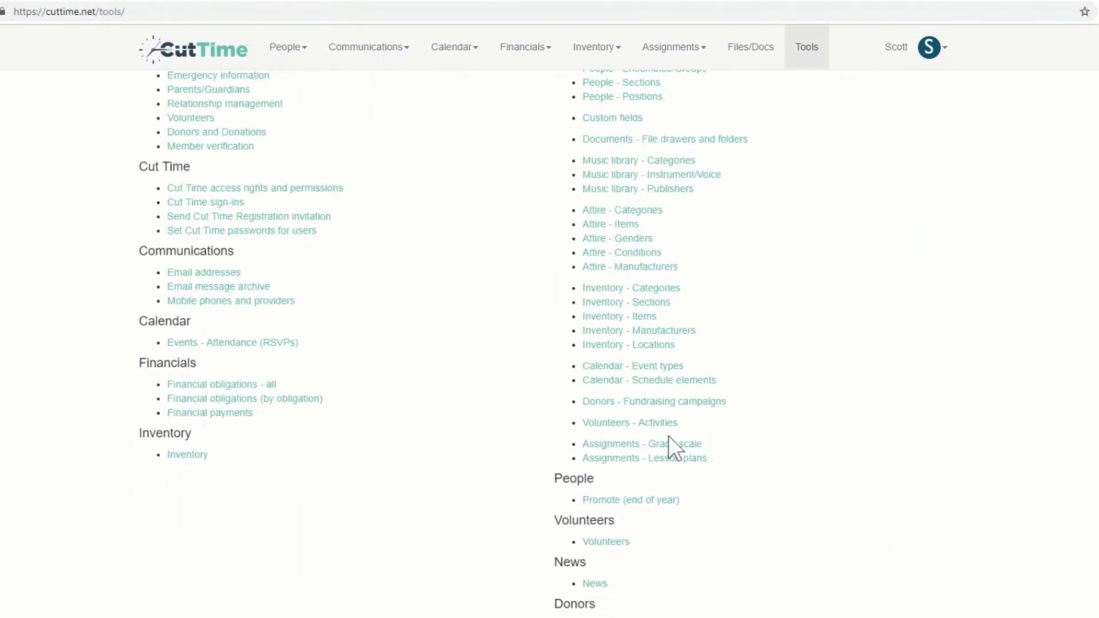
{"action": "left_click", "coordinate": [668, 444]}
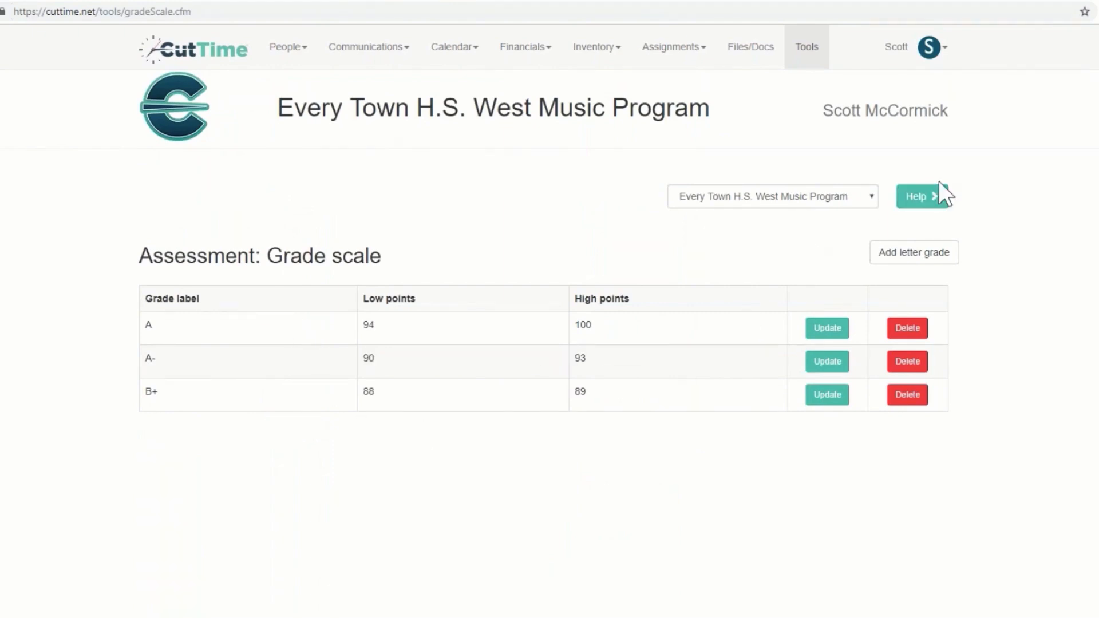
{"action": "left_click", "coordinate": [917, 254]}
{"action": "left_click", "coordinate": [200, 52]}
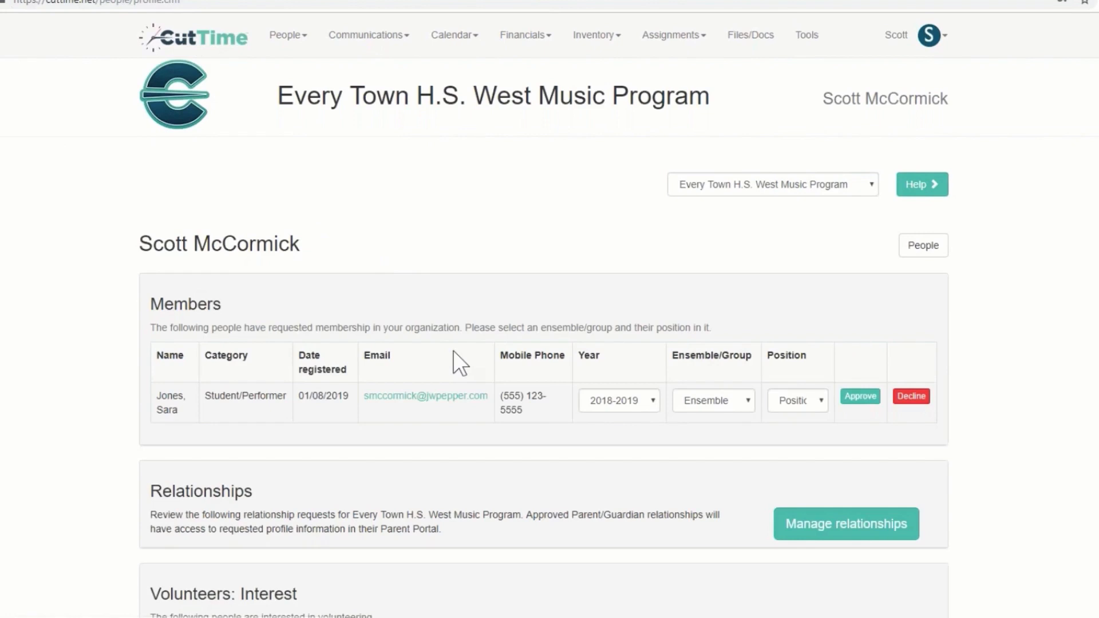
- Open the test student's Sing A Major Scale submission from the instructor's home page and save a grade of 99 with the comment "Great Job"
{"action": "scroll", "coordinate": [453, 350], "scroll_direction": "down", "scroll_amount": 20}
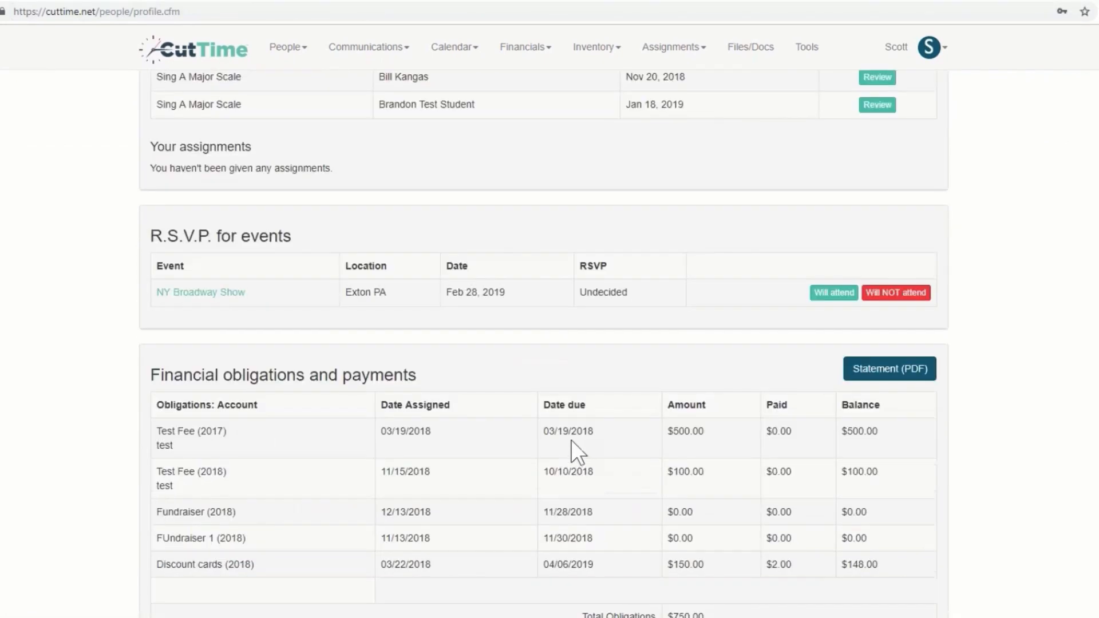
{"action": "scroll", "coordinate": [571, 439], "scroll_direction": "down", "scroll_amount": 6}
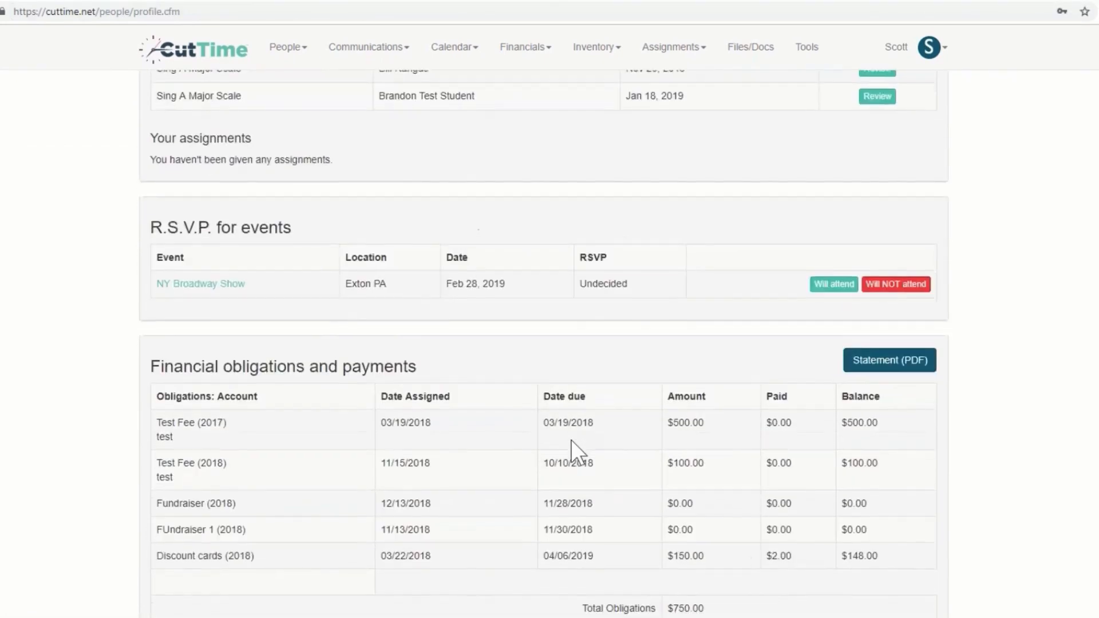
{"action": "scroll", "coordinate": [571, 452], "scroll_direction": "up", "scroll_amount": 8}
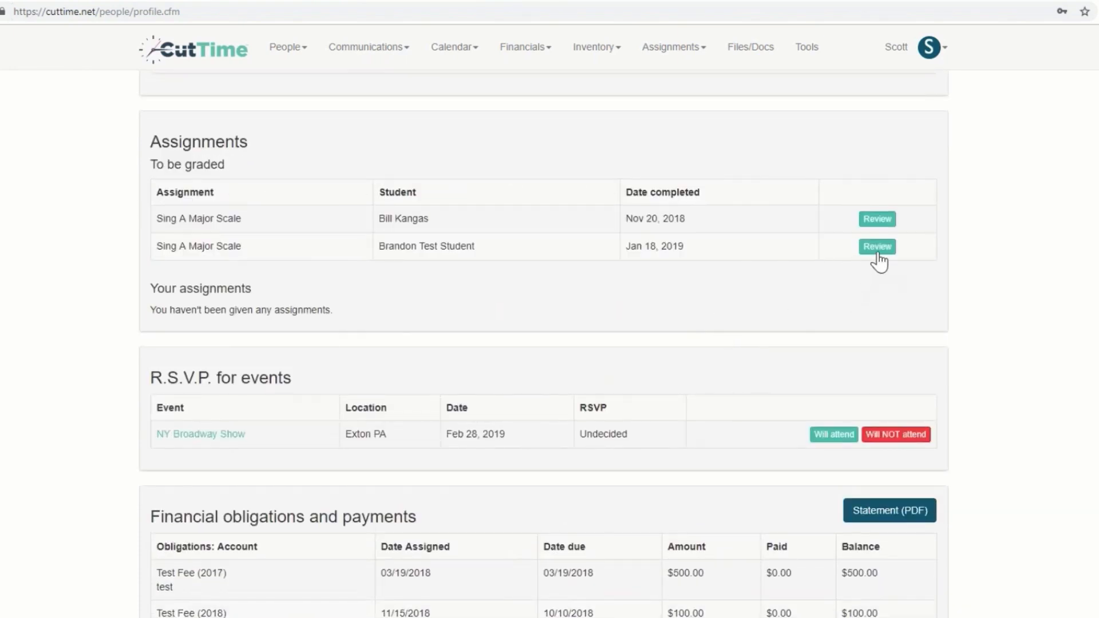
{"action": "left_click", "coordinate": [878, 247]}
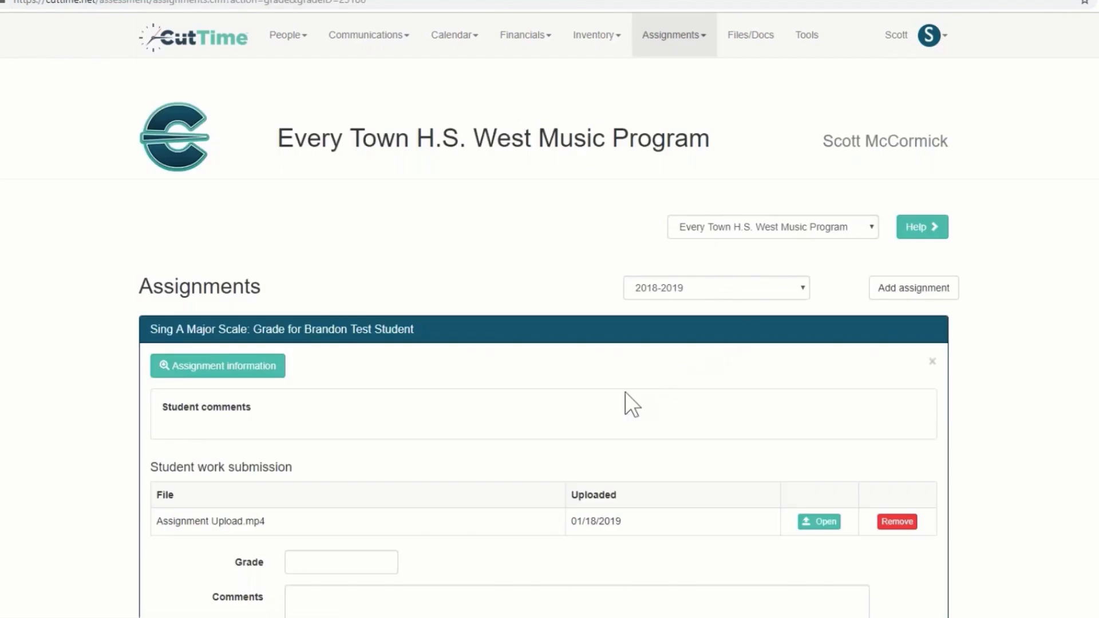
{"action": "scroll", "coordinate": [625, 391], "scroll_direction": "down", "scroll_amount": 2}
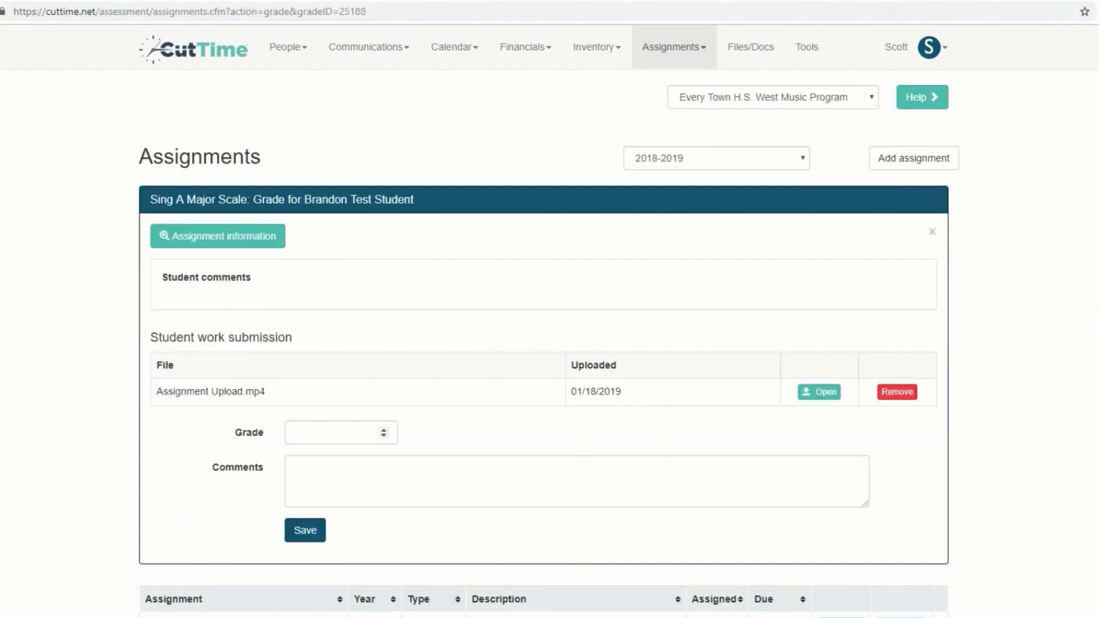
{"action": "left_click", "coordinate": [331, 433]}
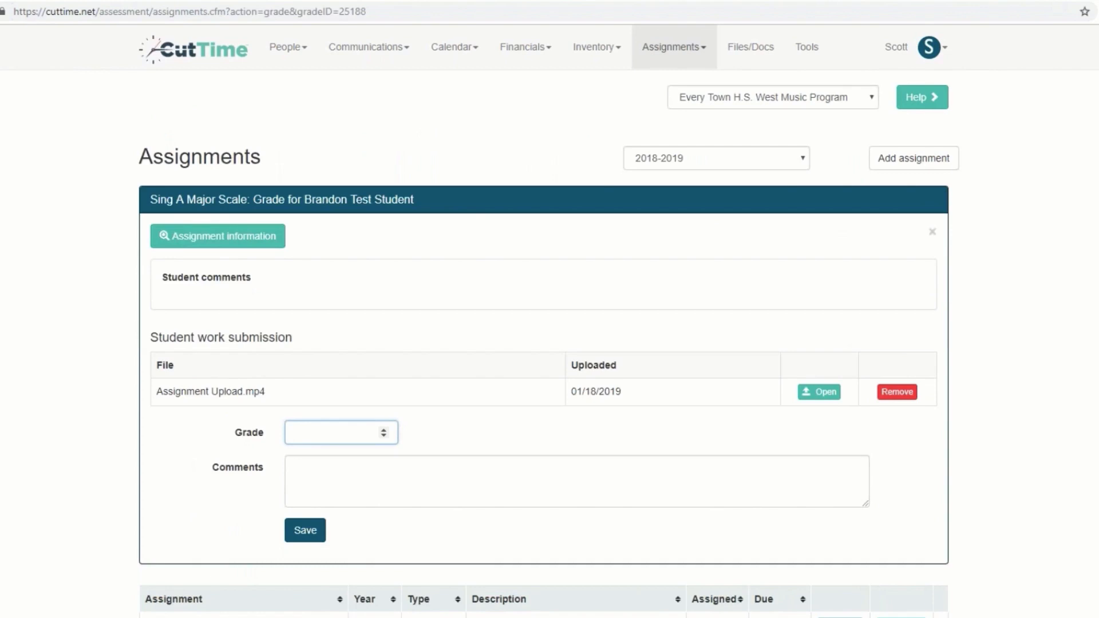
{"action": "type", "text": "99"}
{"action": "left_click", "coordinate": [327, 487]}
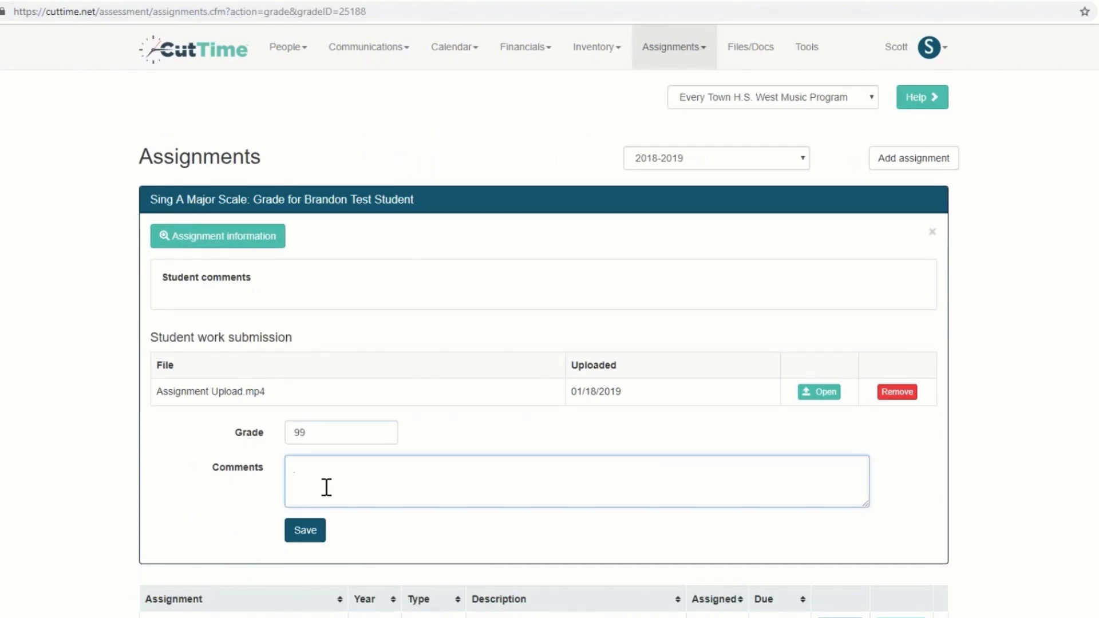
{"action": "type", "text": "Great Job"}
{"action": "left_click", "coordinate": [300, 539]}
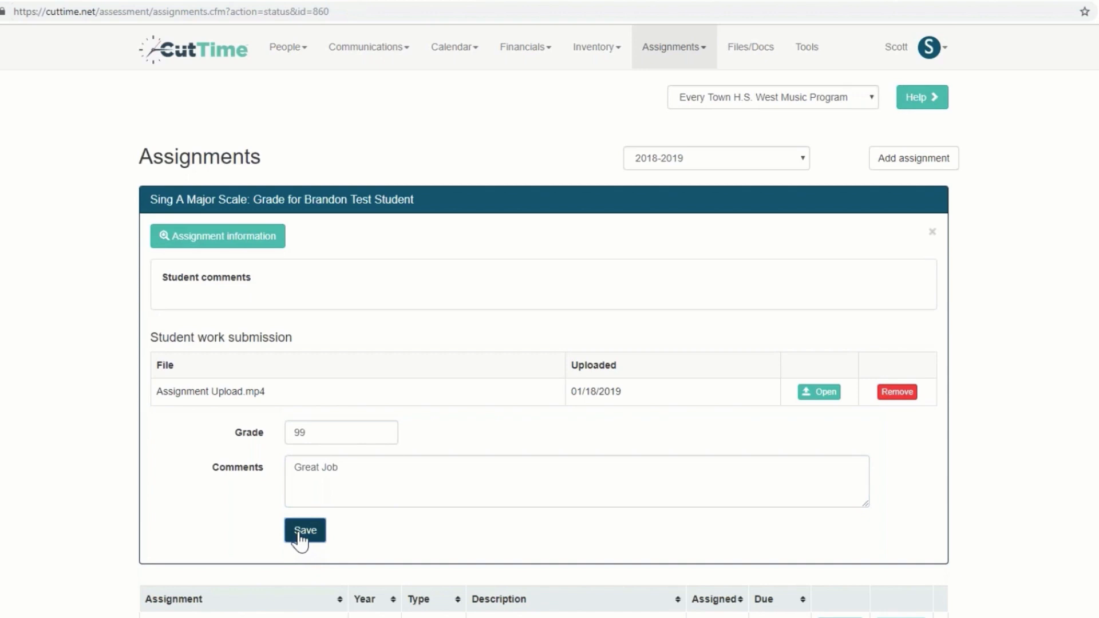
- Examine the Sing A Major Scale assignment's submission status and grades for every student, including the test student
{"action": "scroll", "coordinate": [466, 550], "scroll_direction": "down", "scroll_amount": 10}
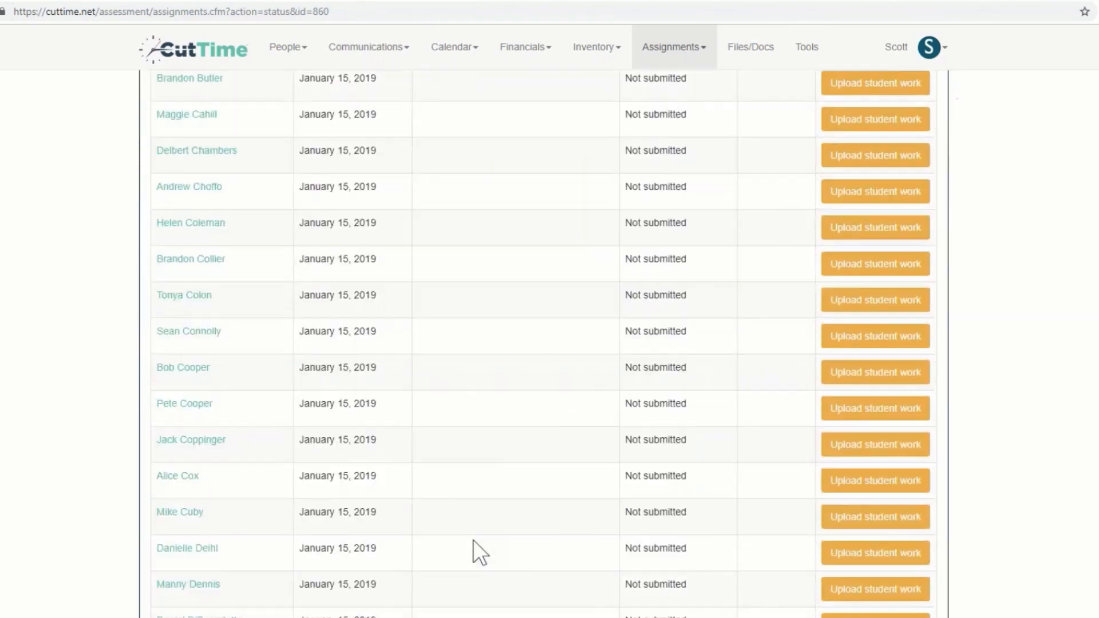
{"action": "scroll", "coordinate": [479, 538], "scroll_direction": "down", "scroll_amount": 15}
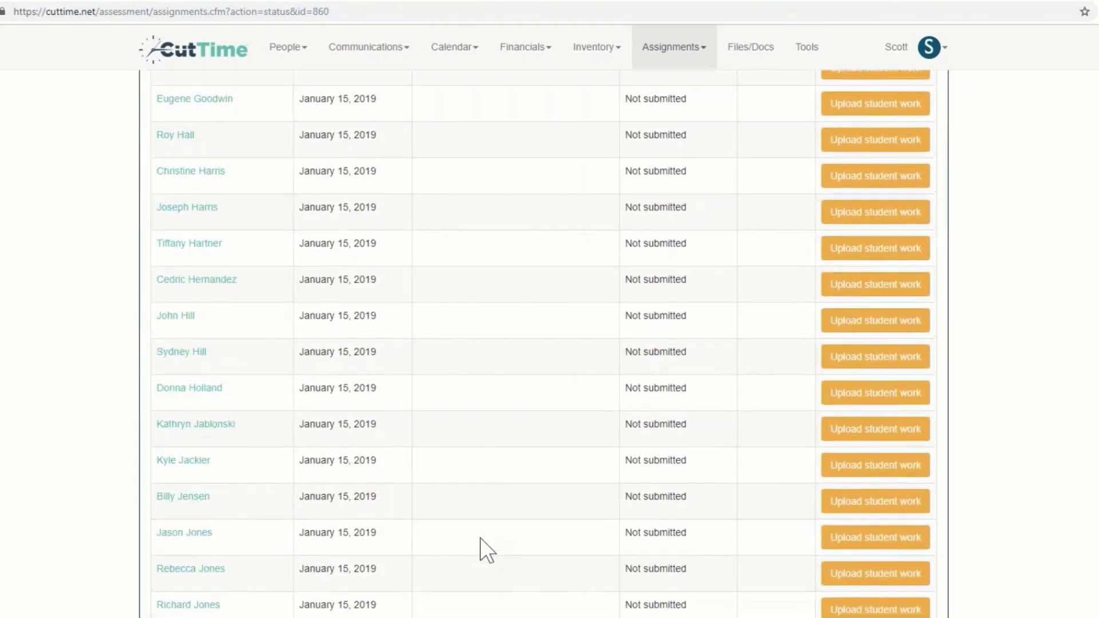
{"action": "scroll", "coordinate": [480, 537], "scroll_direction": "down", "scroll_amount": 4}
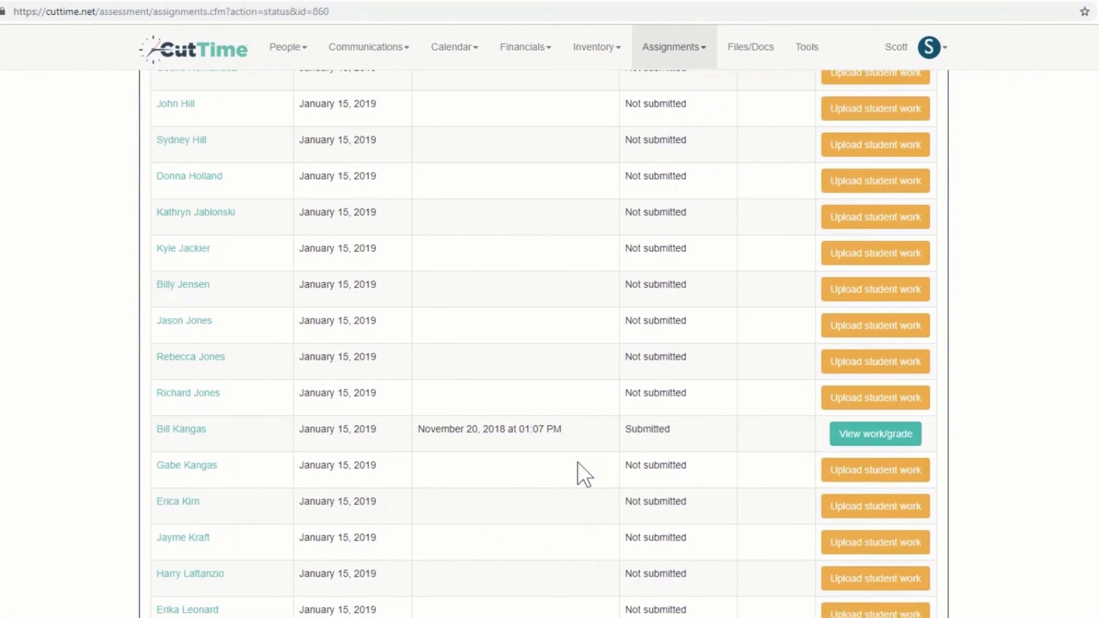
{"action": "scroll", "coordinate": [578, 462], "scroll_direction": "down", "scroll_amount": 15}
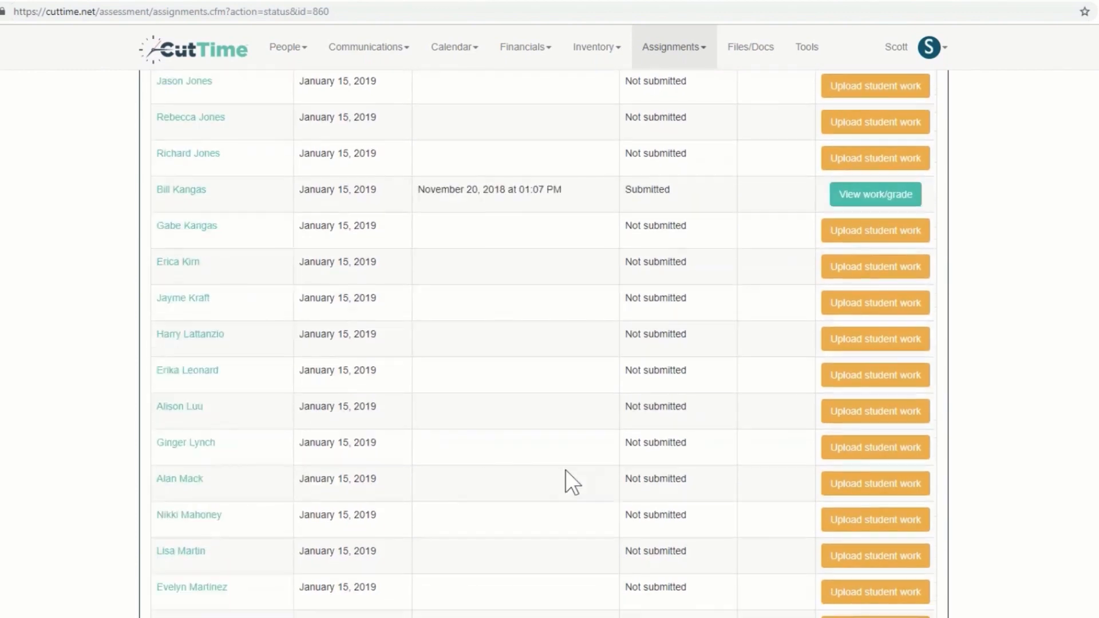
{"action": "scroll", "coordinate": [557, 472], "scroll_direction": "down", "scroll_amount": 17}
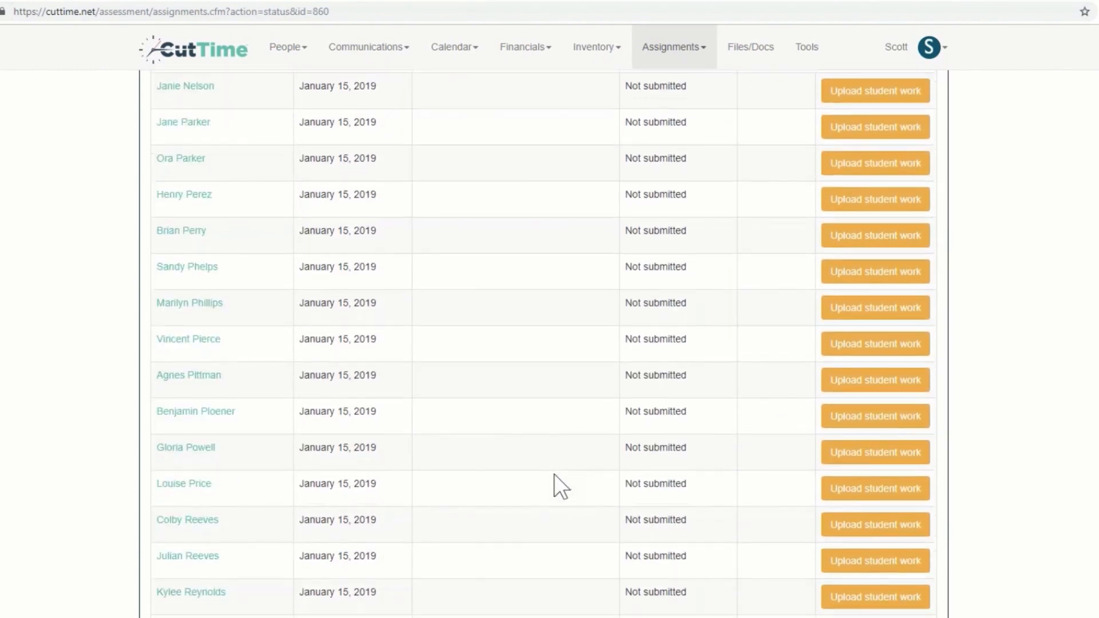
{"action": "scroll", "coordinate": [541, 487], "scroll_direction": "up", "scroll_amount": 3}
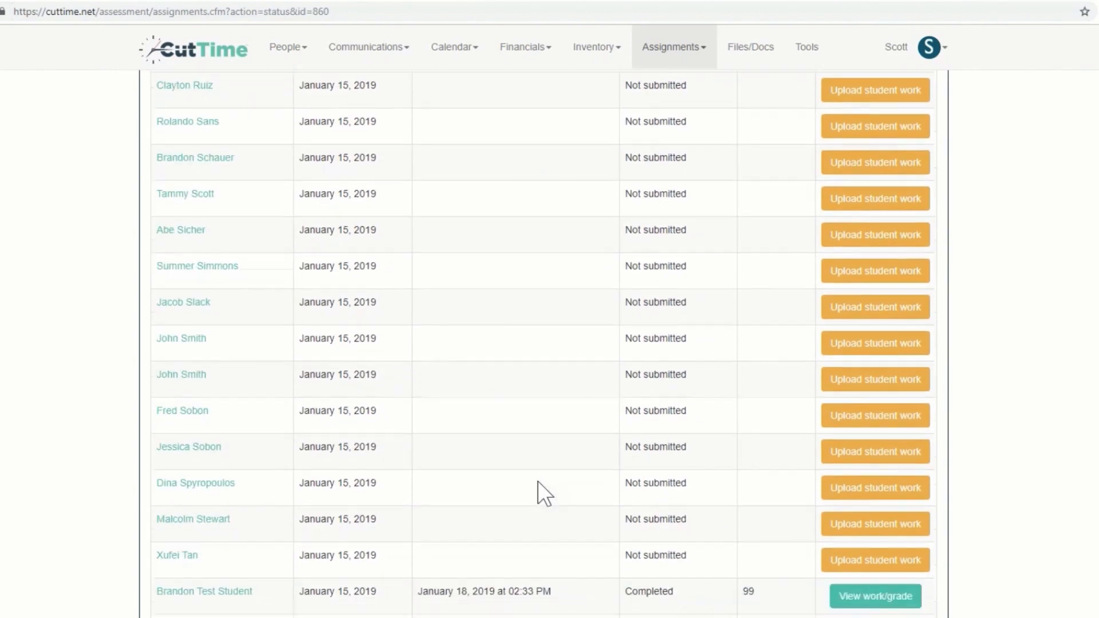
{"action": "scroll", "coordinate": [541, 487], "scroll_direction": "down", "scroll_amount": 2}
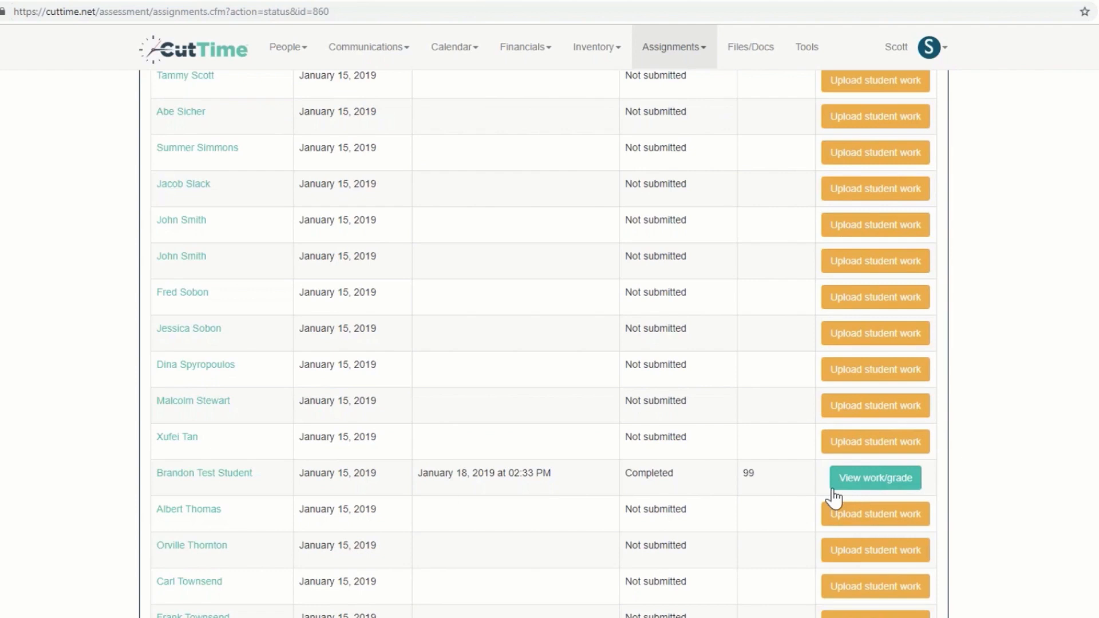
{"action": "scroll", "coordinate": [797, 502], "scroll_direction": "up", "scroll_amount": 20}
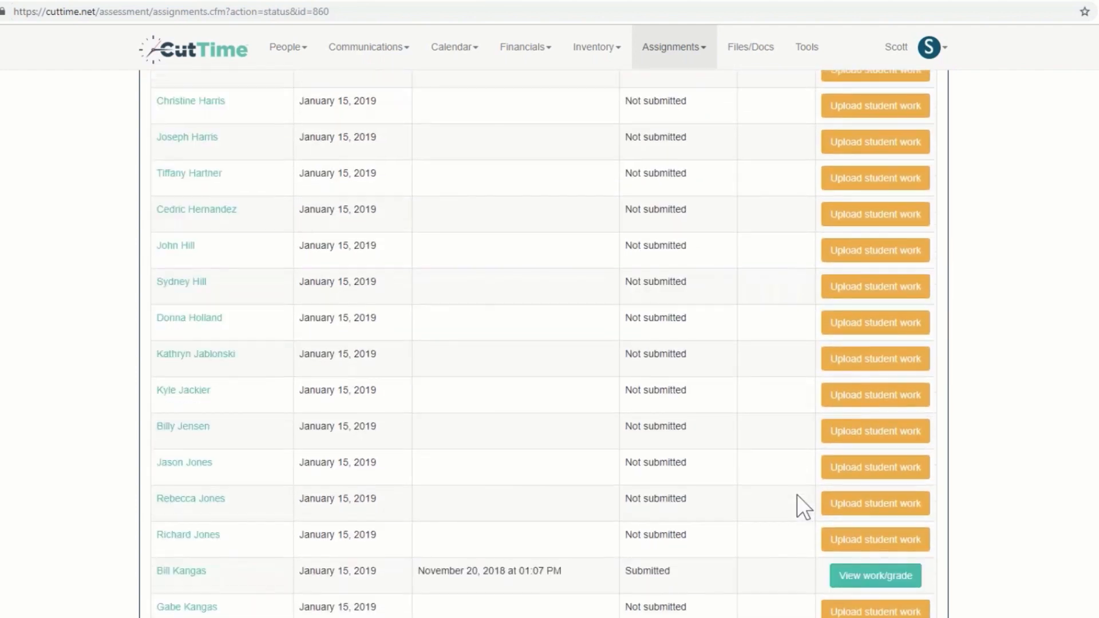
{"action": "scroll", "coordinate": [796, 493], "scroll_direction": "up", "scroll_amount": 15}
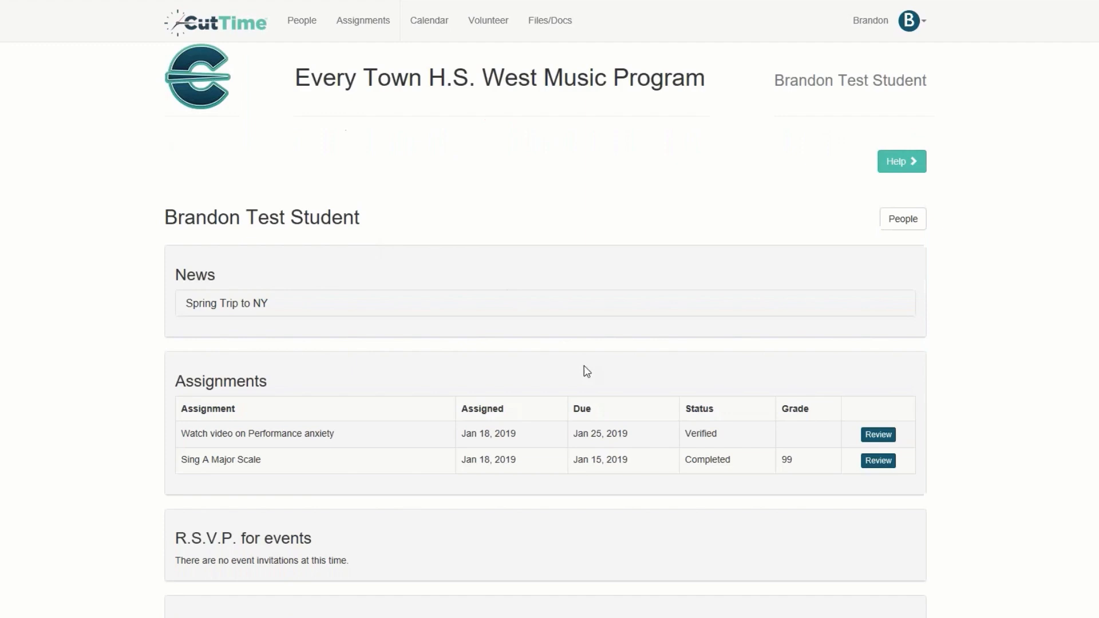
- In the test student's account, review the graded Sing A Major Scale assignment with its instructor comments and grade, and close its details
{"action": "scroll", "coordinate": [587, 359], "scroll_direction": "down", "scroll_amount": 2}
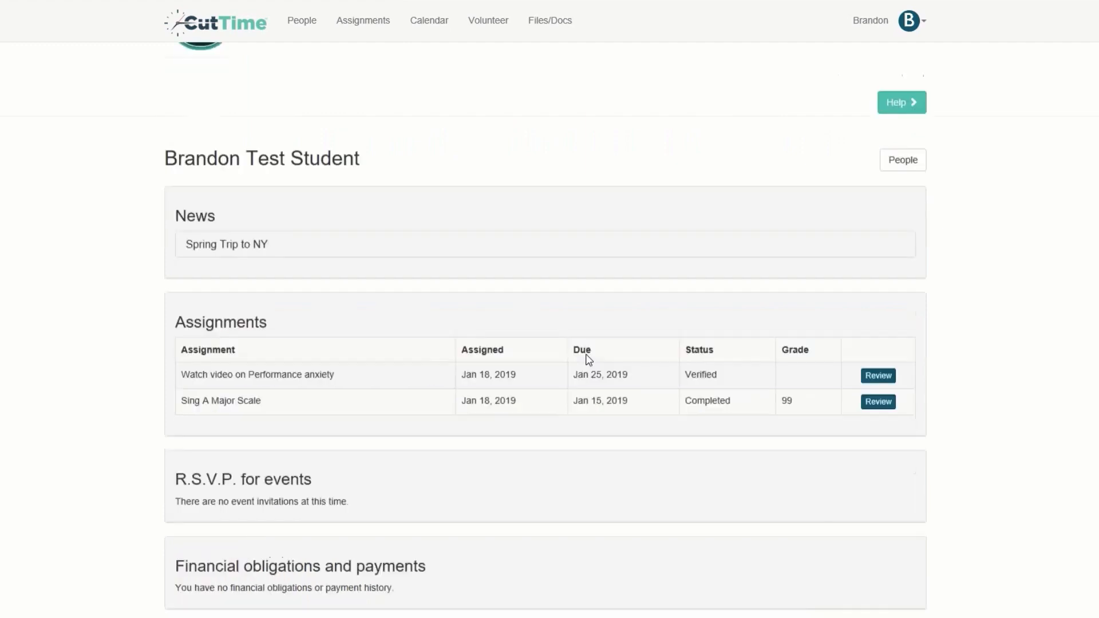
{"action": "scroll", "coordinate": [588, 359], "scroll_direction": "down", "scroll_amount": 1}
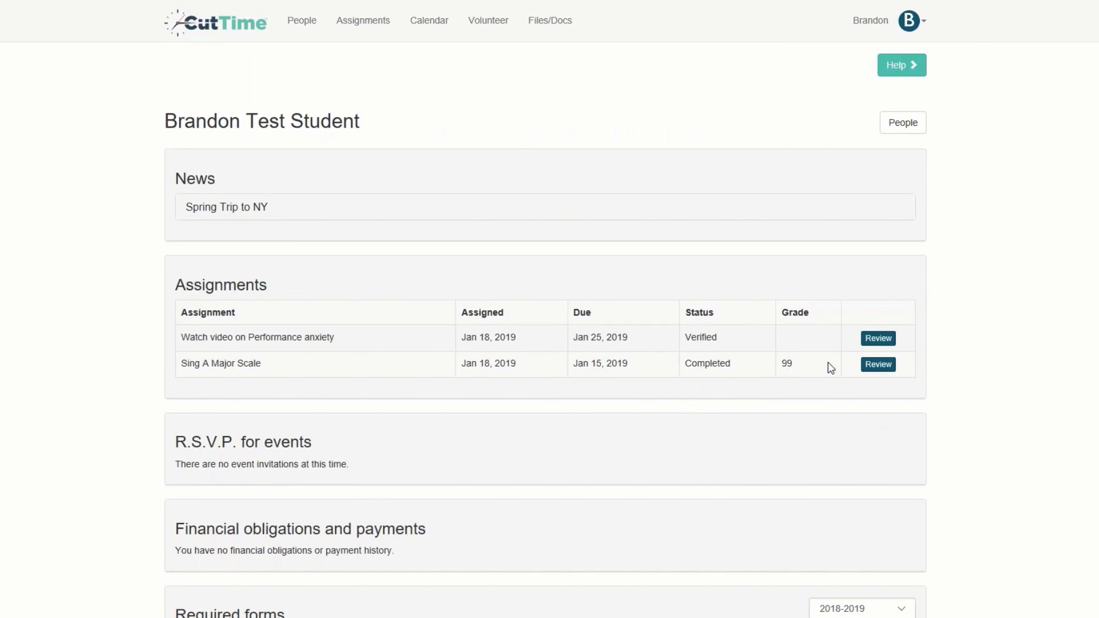
{"action": "left_click", "coordinate": [878, 366]}
{"action": "scroll", "coordinate": [687, 397], "scroll_direction": "down", "scroll_amount": 6}
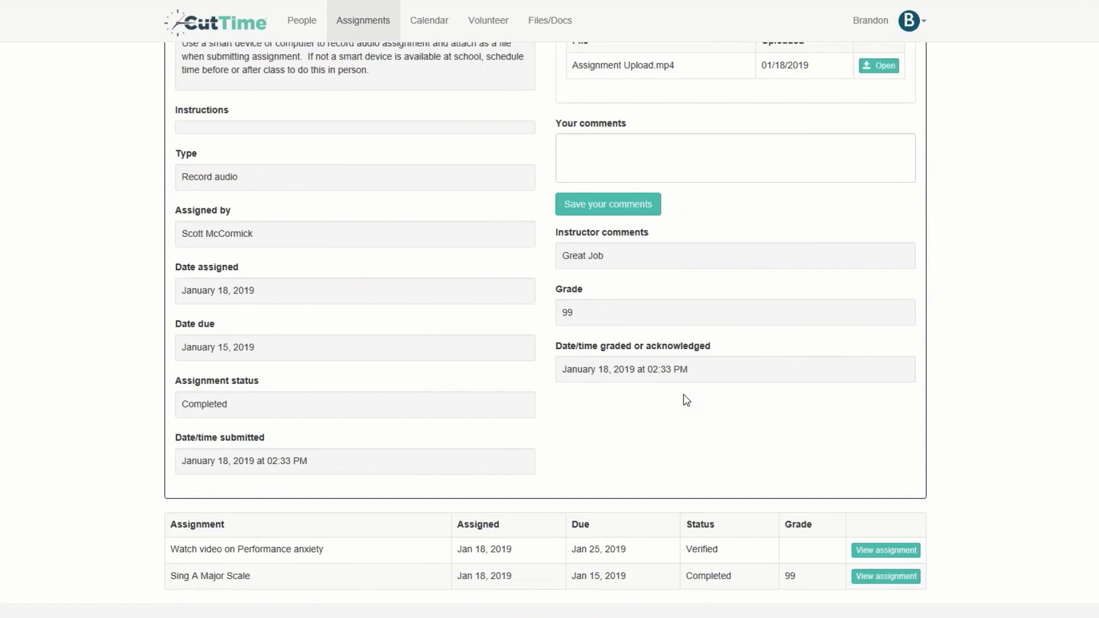
{"action": "scroll", "coordinate": [686, 400], "scroll_direction": "up", "scroll_amount": 3}
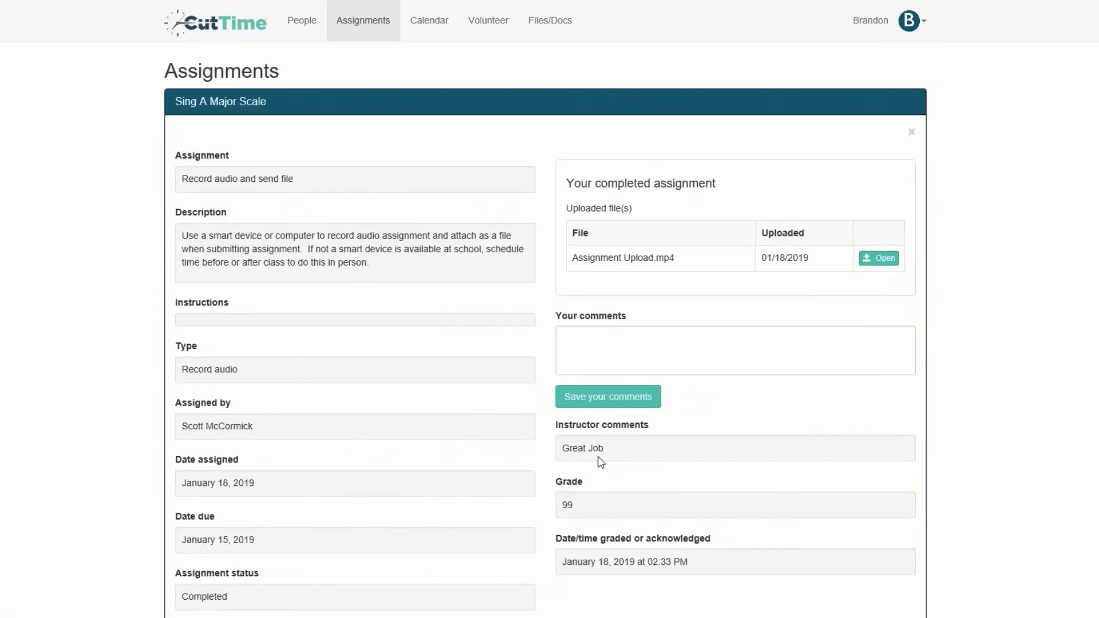
{"action": "left_click", "coordinate": [909, 137]}
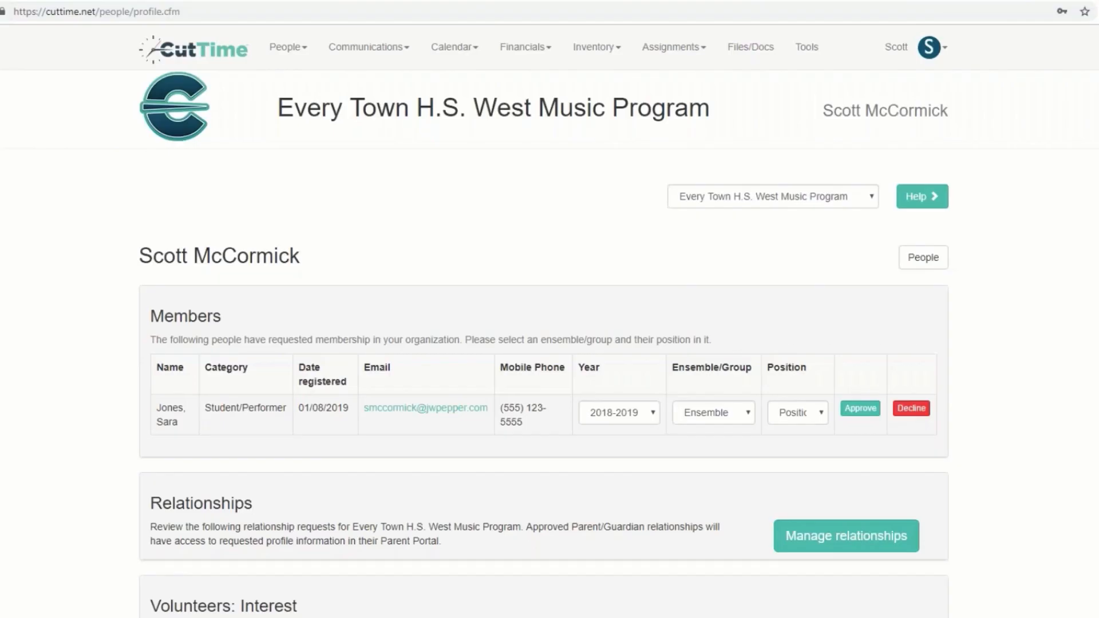
- From the instructor's account, open the required forms page and examine the submissions requiring action and the 2018-2019 forms
{"action": "left_click", "coordinate": [682, 50]}
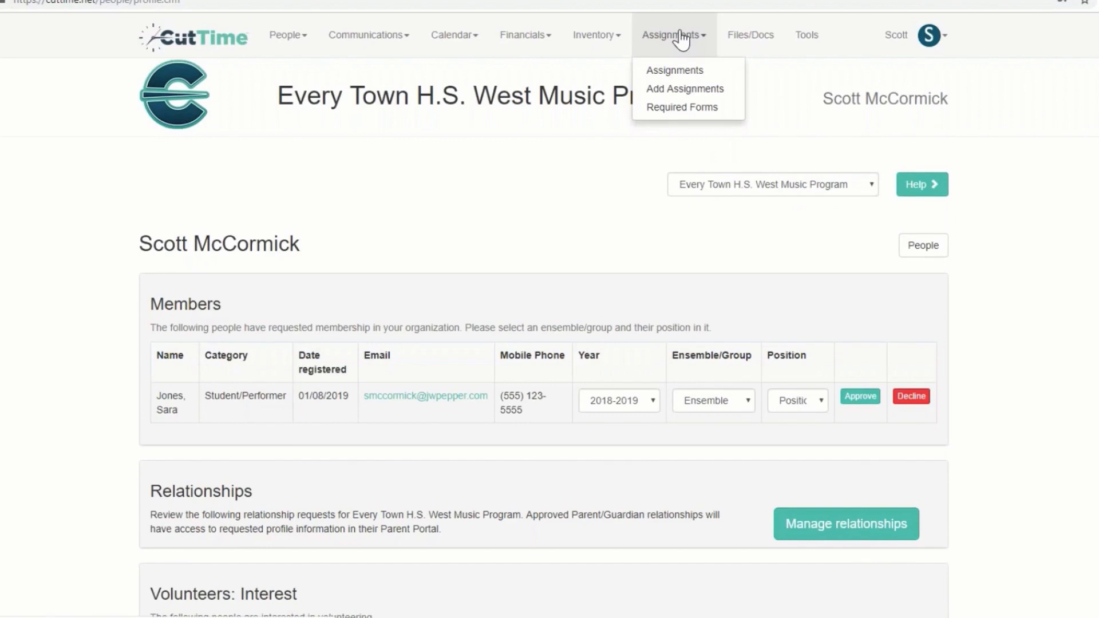
{"action": "left_click", "coordinate": [678, 109]}
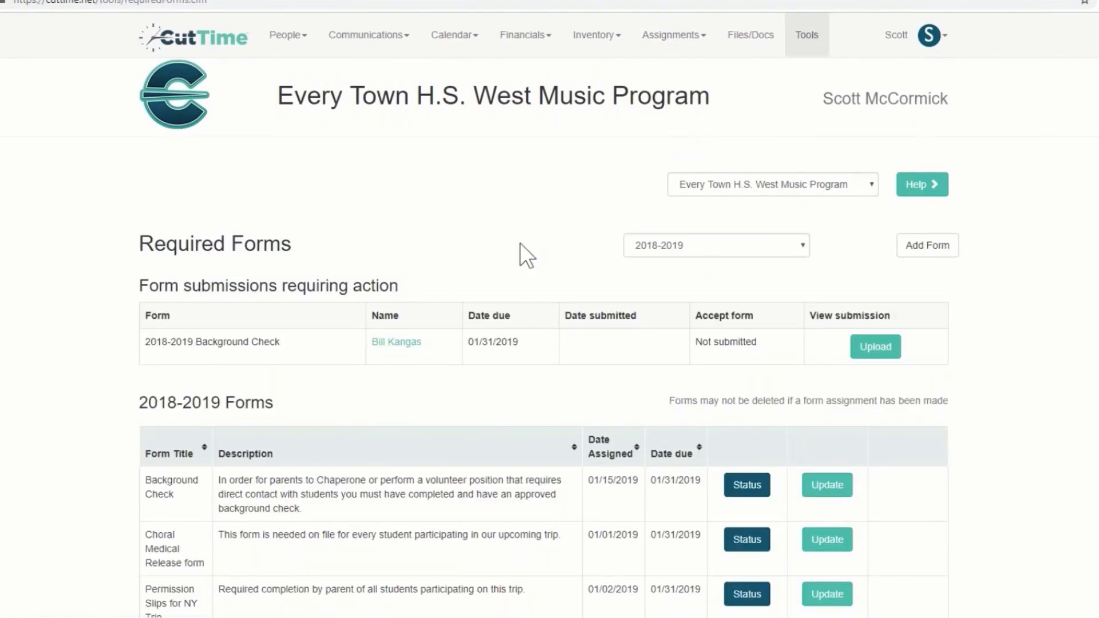
{"action": "scroll", "coordinate": [64, 392], "scroll_direction": "down", "scroll_amount": 1}
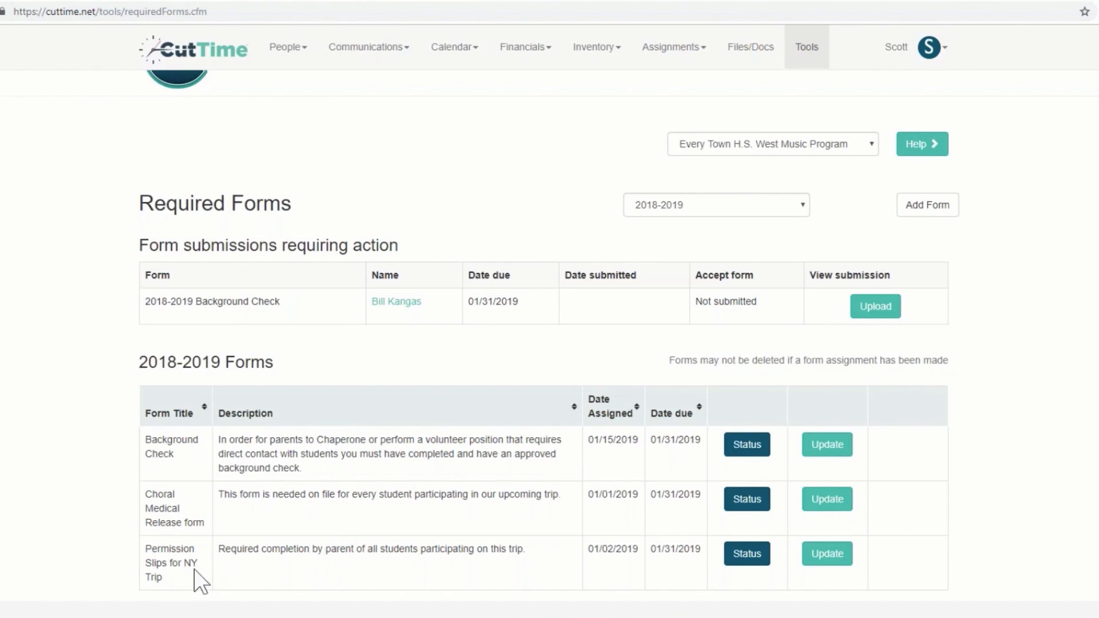
- Open the Choral Medical Release form for editing and examine its description, dates, attached PDF file and instructions
{"action": "left_click", "coordinate": [933, 208]}
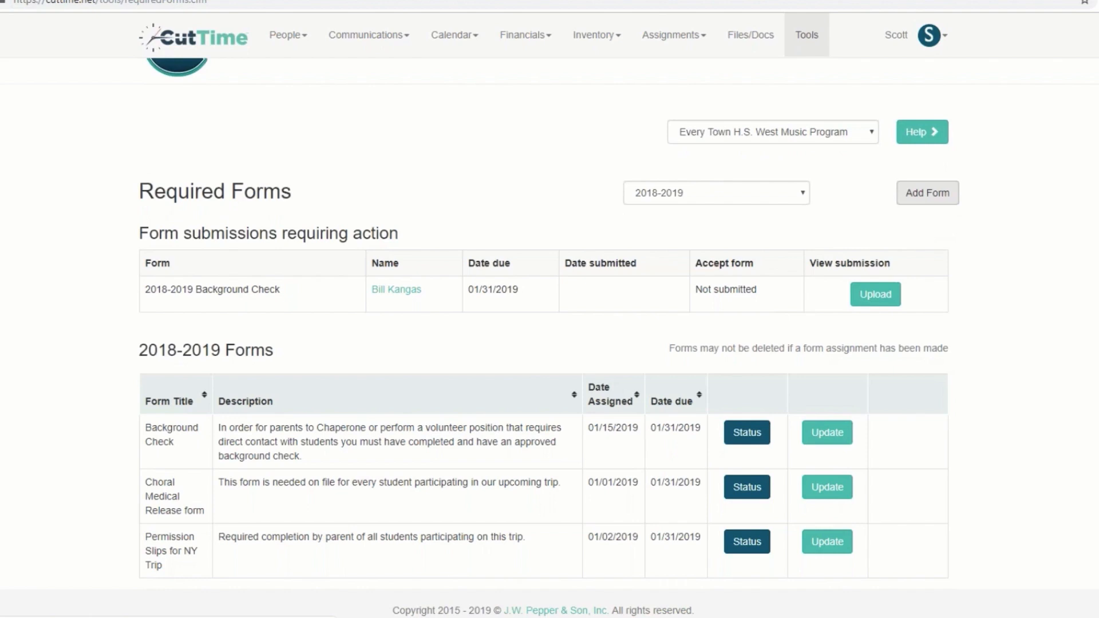
{"action": "left_click", "coordinate": [520, 499]}
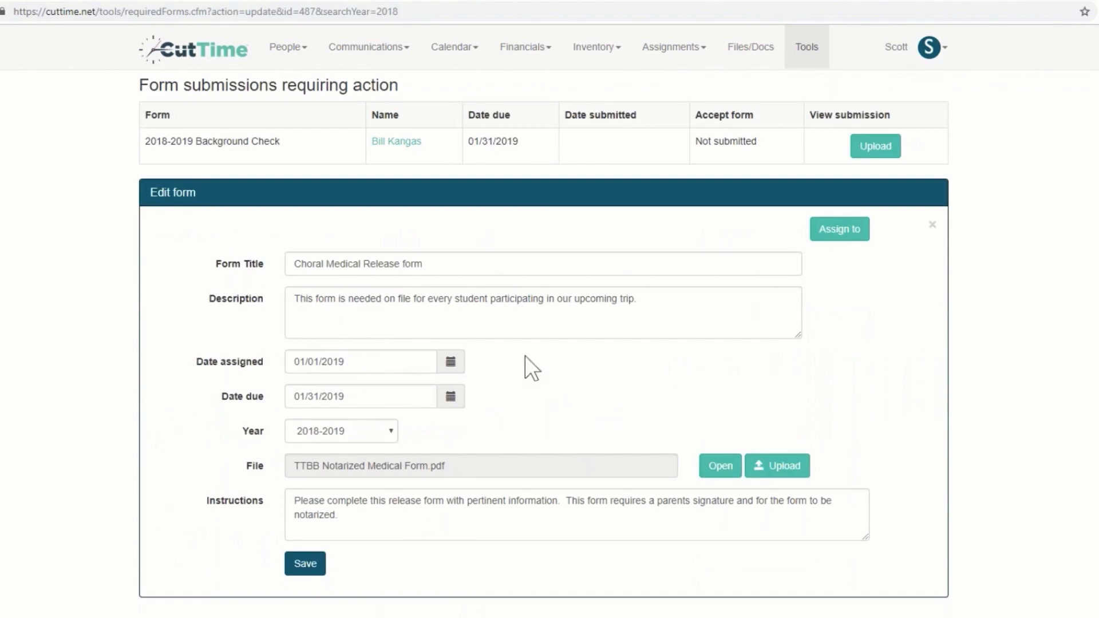
{"action": "scroll", "coordinate": [385, 393], "scroll_direction": "down", "scroll_amount": 1}
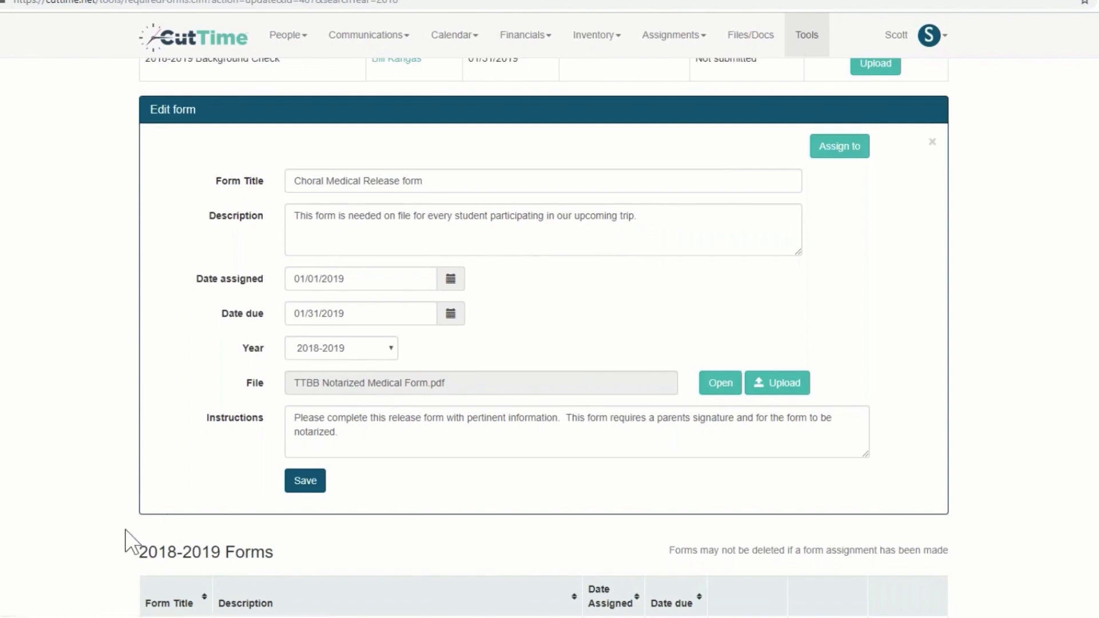
{"action": "left_click", "coordinate": [710, 396]}
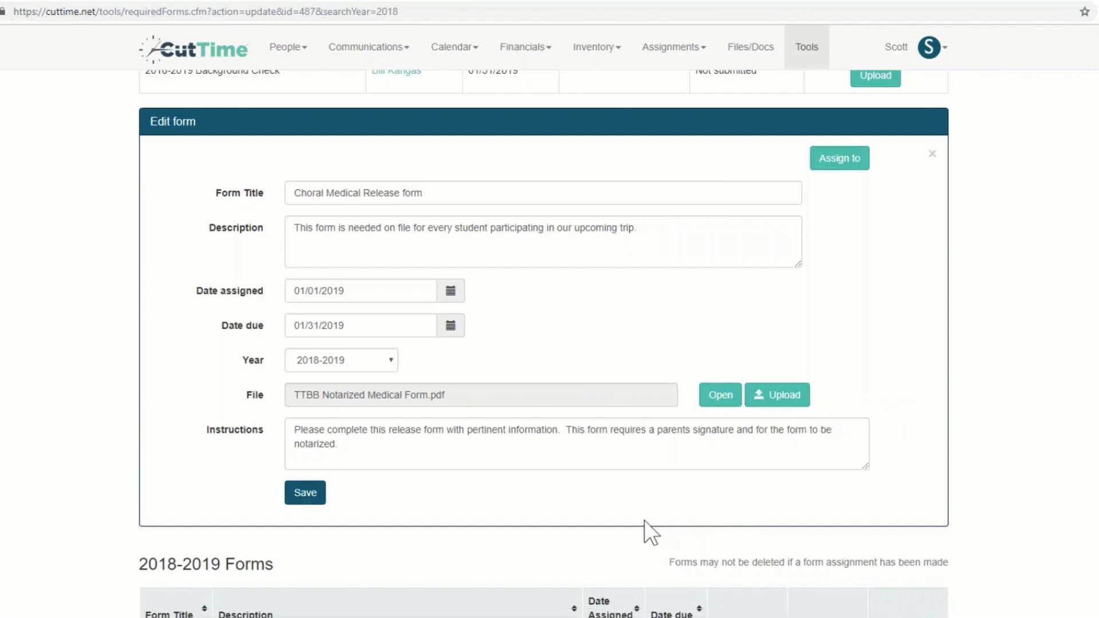
{"action": "scroll", "coordinate": [412, 392], "scroll_direction": "down", "scroll_amount": 1}
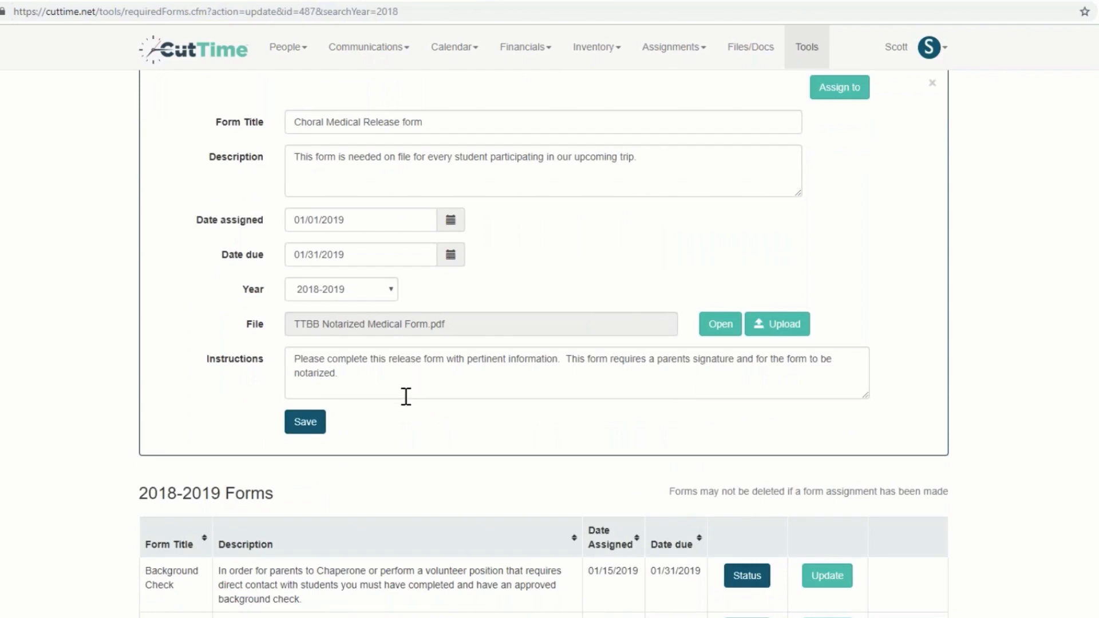
- Start assigning the Choral Medical Release form and filter the list of people to Student/Member in the Concert Choir for 2018-2019
{"action": "scroll", "coordinate": [448, 387], "scroll_direction": "up", "scroll_amount": 2}
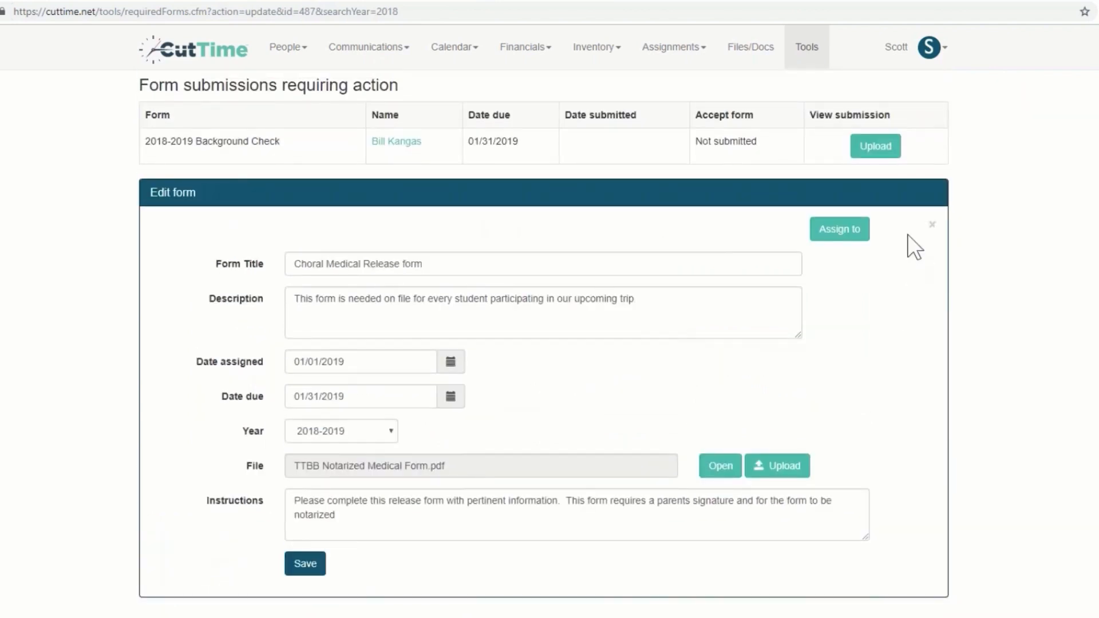
{"action": "left_click", "coordinate": [839, 228]}
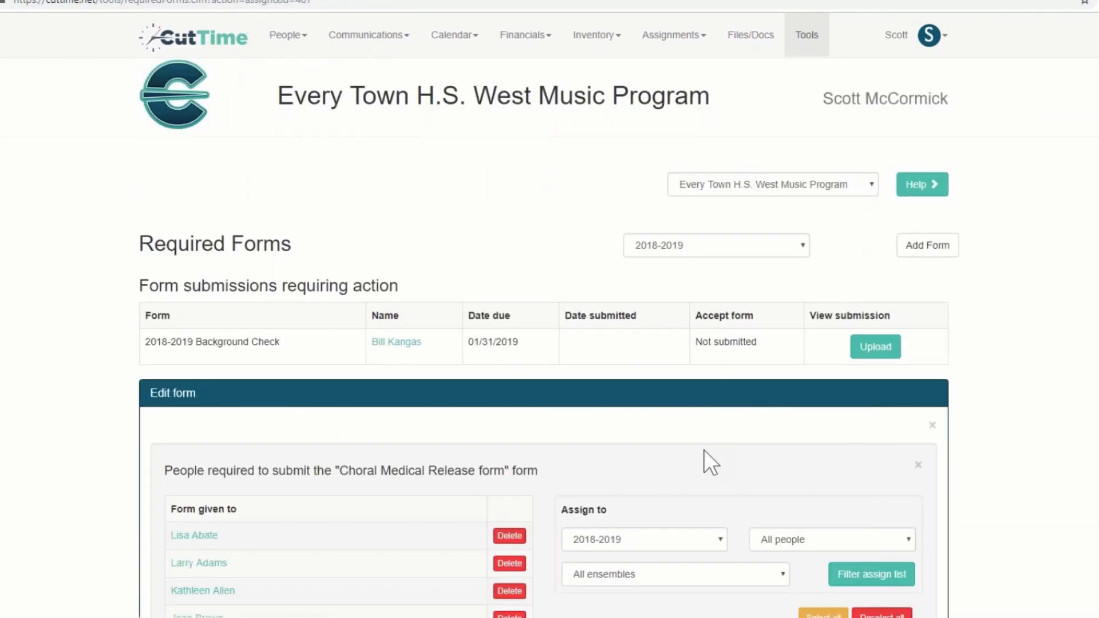
{"action": "scroll", "coordinate": [703, 448], "scroll_direction": "down", "scroll_amount": 2}
{"action": "left_click", "coordinate": [801, 398]}
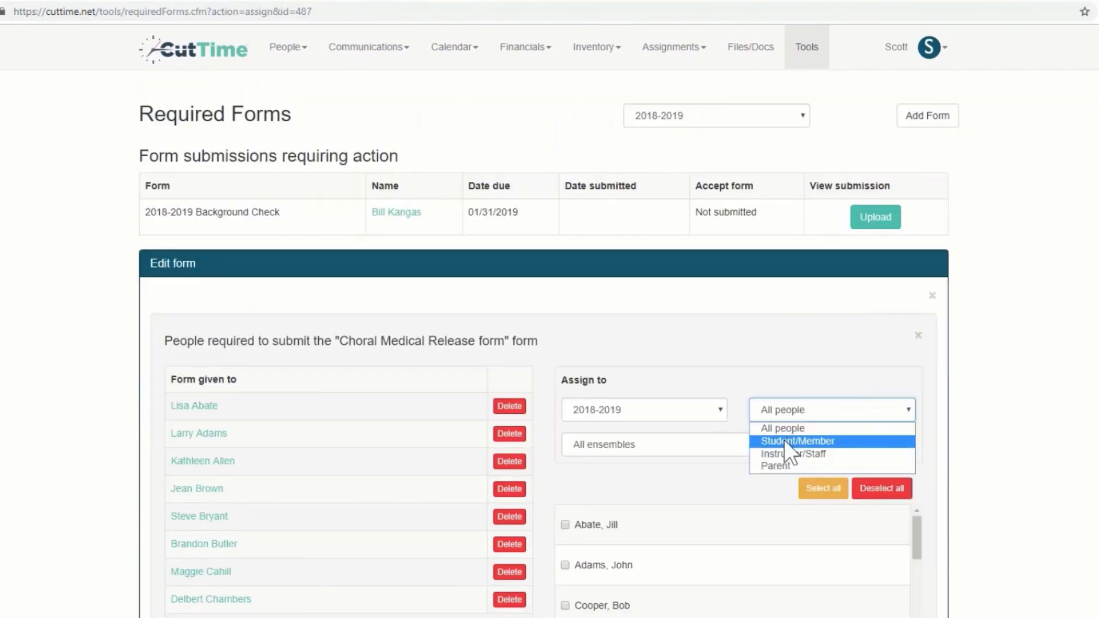
{"action": "left_click", "coordinate": [784, 427]}
{"action": "left_click", "coordinate": [704, 441]}
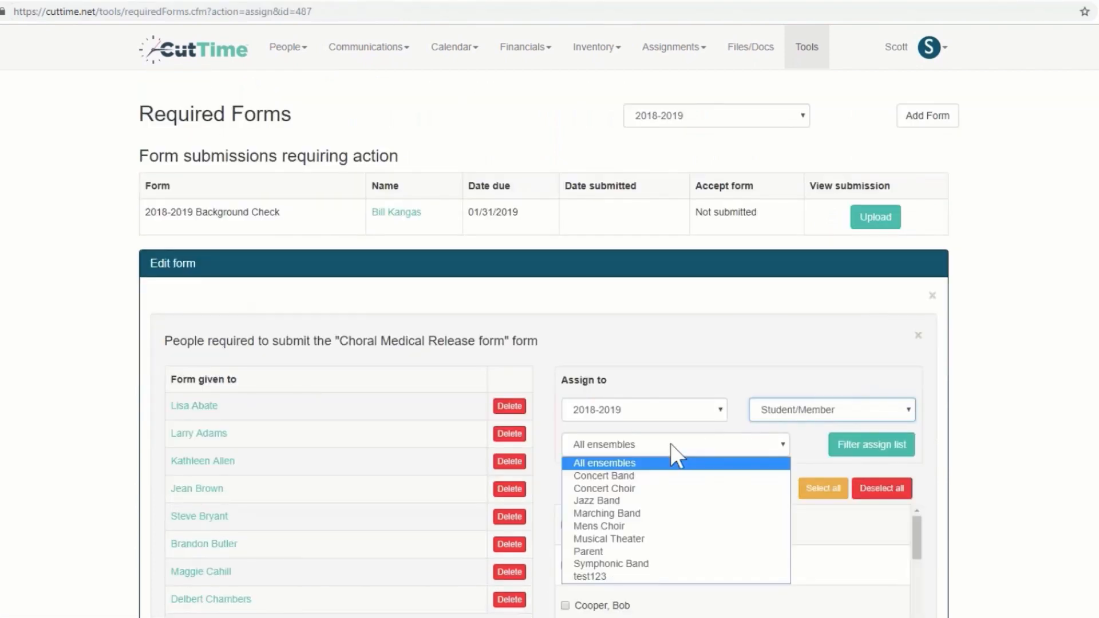
{"action": "left_click", "coordinate": [632, 491]}
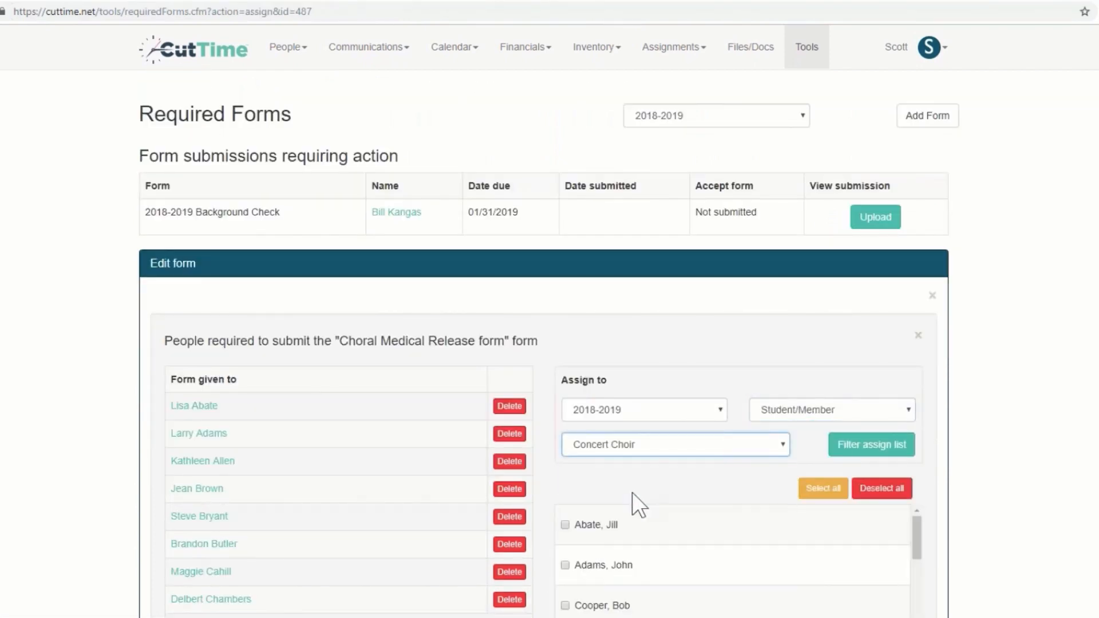
{"action": "left_click", "coordinate": [906, 490]}
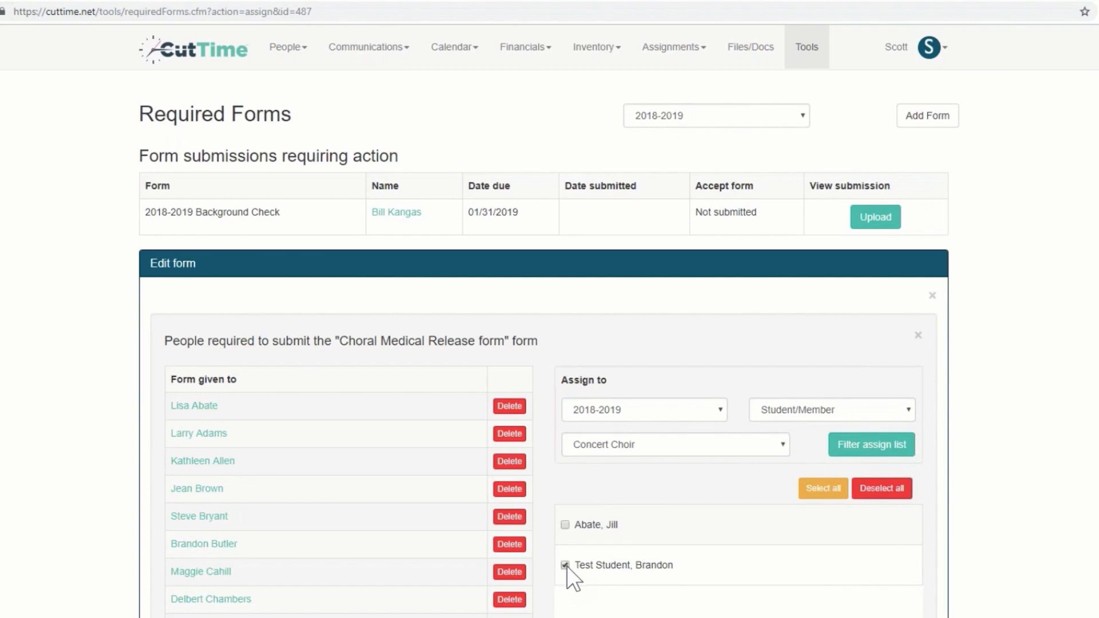
- Assign the form to both listed Concert Choir students and check the list of people required to submit it
{"action": "scroll", "coordinate": [647, 578], "scroll_direction": "down", "scroll_amount": 2}
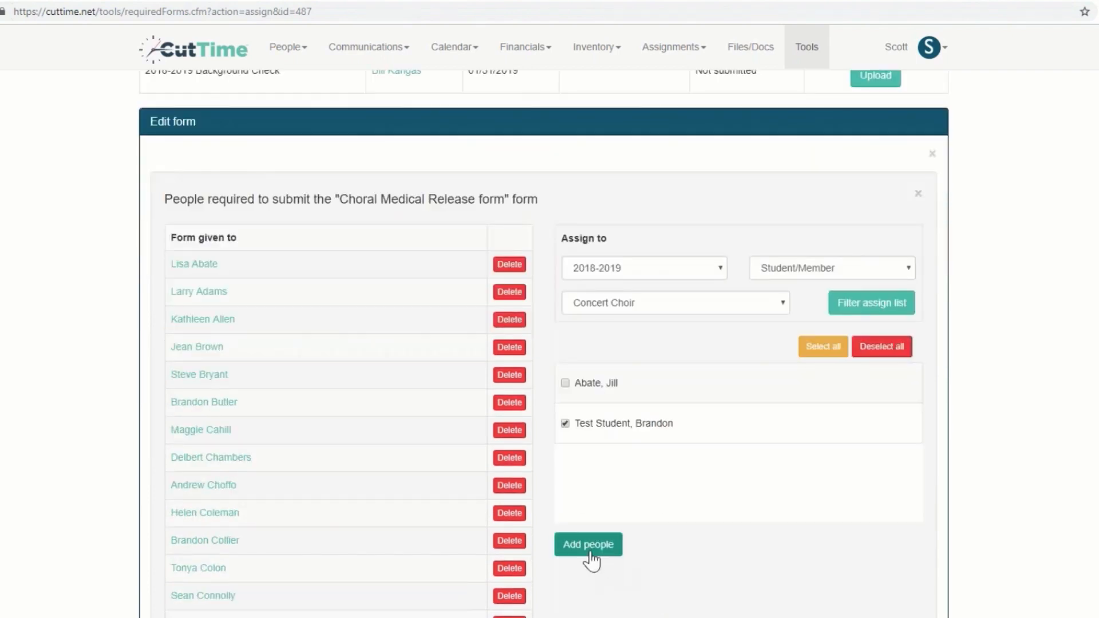
{"action": "left_click", "coordinate": [566, 383]}
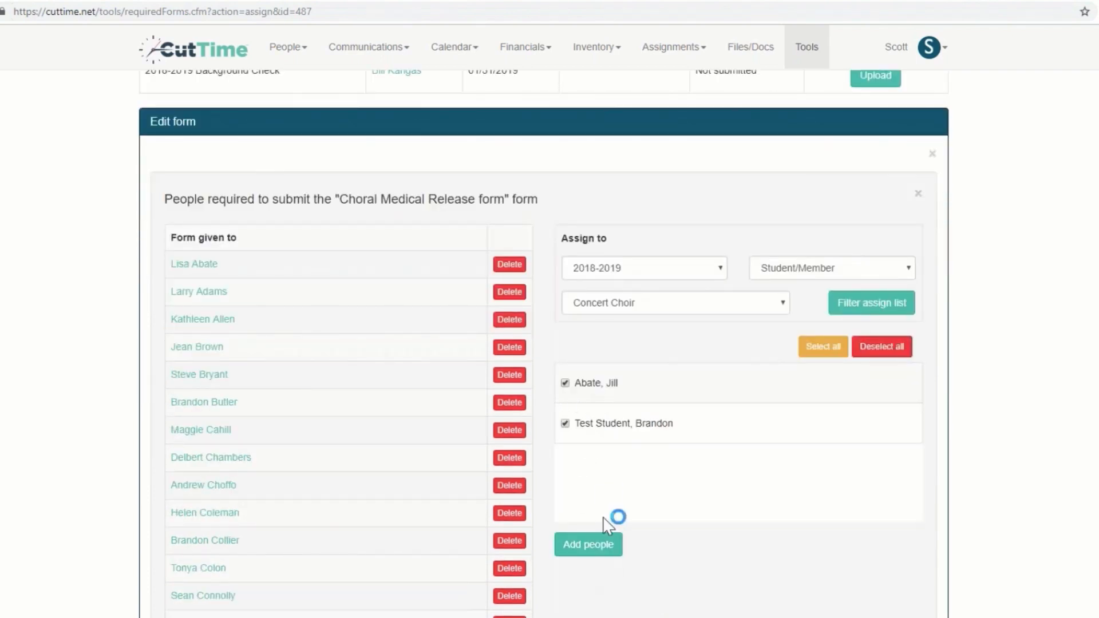
{"action": "left_click", "coordinate": [588, 545]}
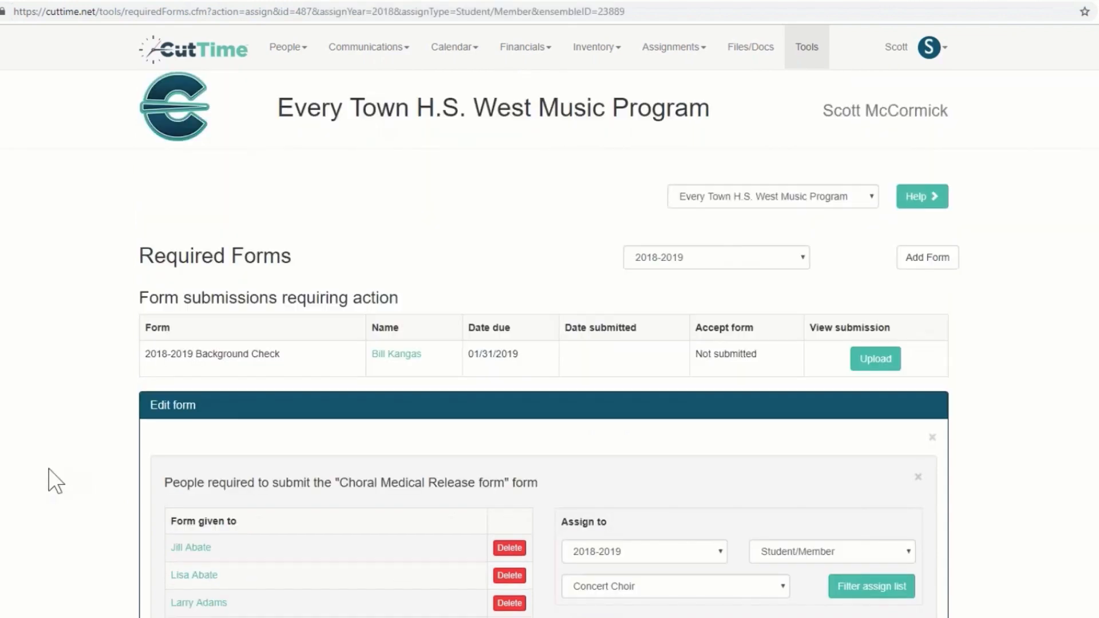
{"action": "scroll", "coordinate": [50, 466], "scroll_direction": "down", "scroll_amount": 4}
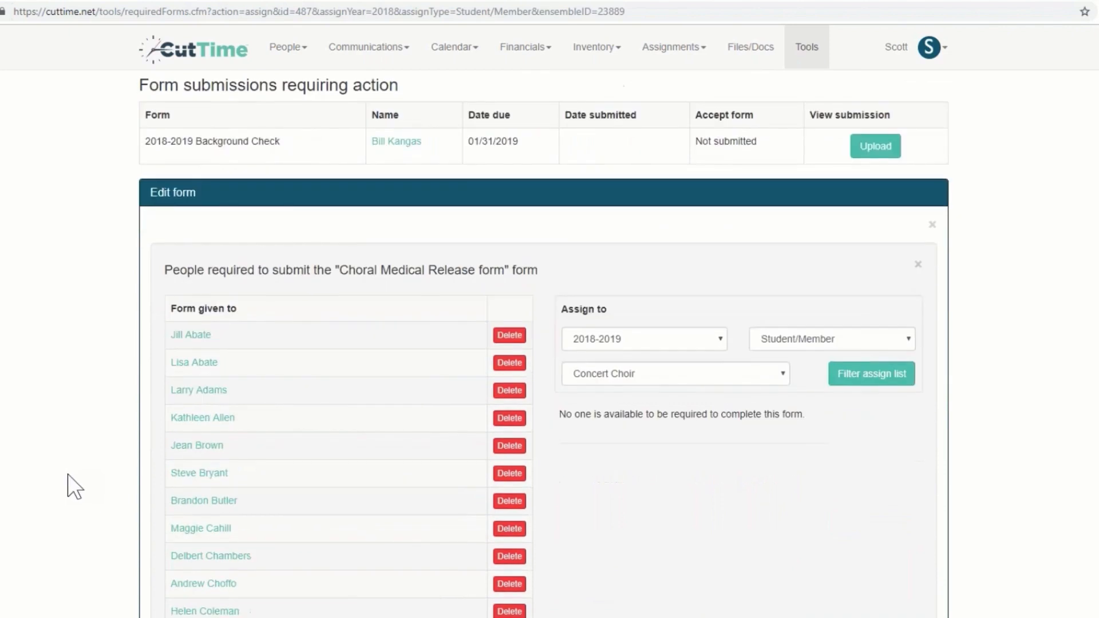
{"action": "scroll", "coordinate": [72, 472], "scroll_direction": "down", "scroll_amount": 7}
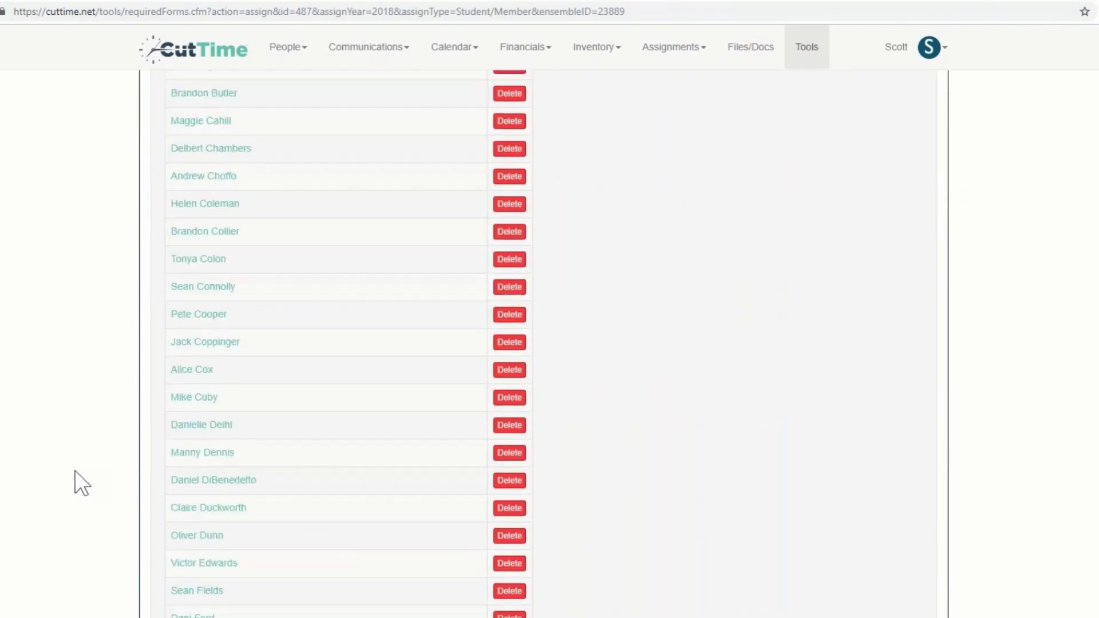
{"action": "scroll", "coordinate": [76, 470], "scroll_direction": "down", "scroll_amount": 4}
{"action": "scroll", "coordinate": [76, 468], "scroll_direction": "up", "scroll_amount": 6}
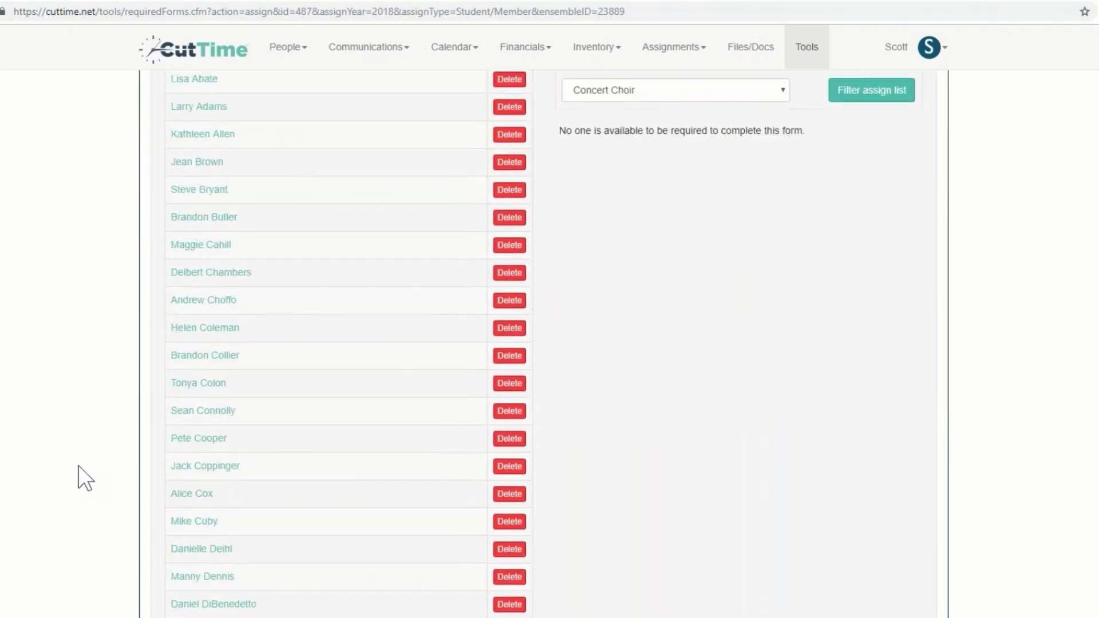
{"action": "scroll", "coordinate": [79, 465], "scroll_direction": "up", "scroll_amount": 8}
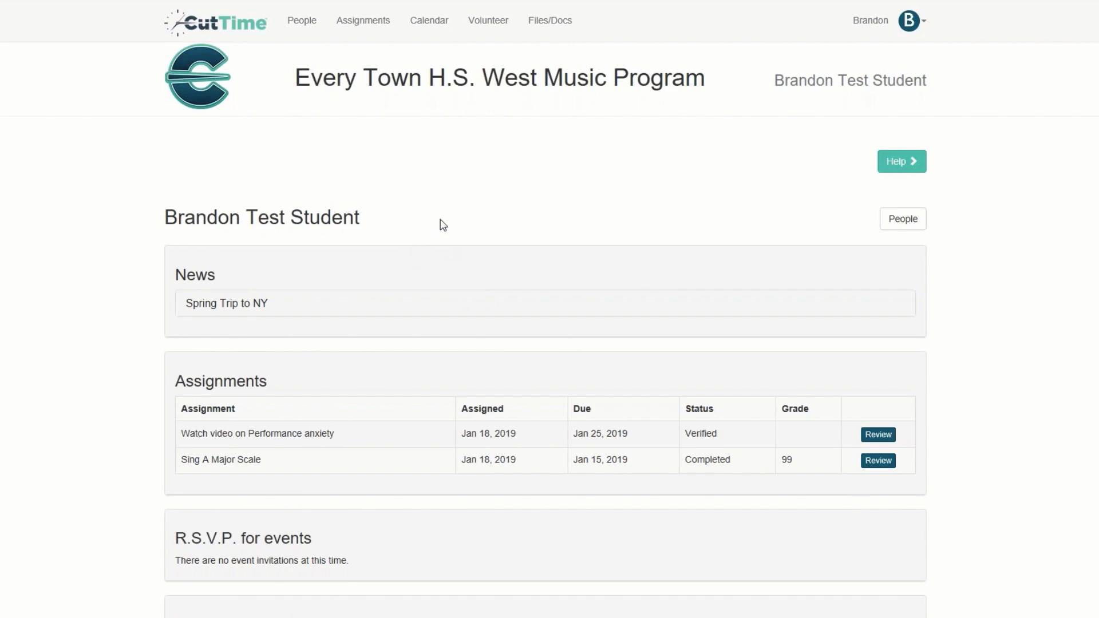
- Switch to the test student's account and examine the assigned entries under the 2018-2019 required forms
{"action": "scroll", "coordinate": [486, 273], "scroll_direction": "down", "scroll_amount": 5}
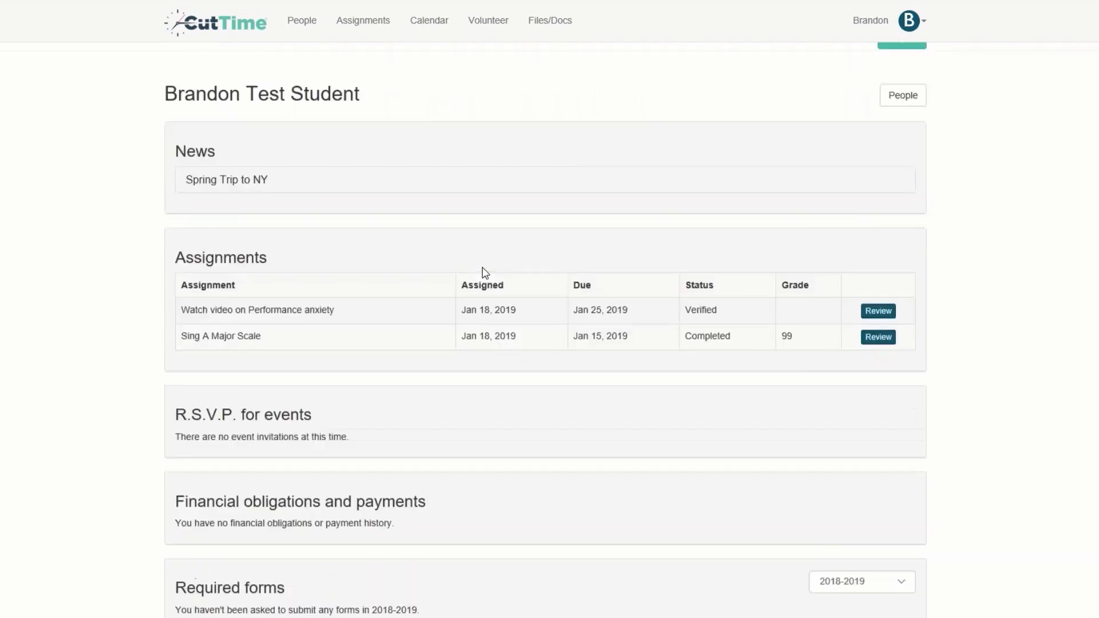
{"action": "scroll", "coordinate": [485, 273], "scroll_direction": "up", "scroll_amount": 5}
{"action": "scroll", "coordinate": [486, 273], "scroll_direction": "down", "scroll_amount": 5}
{"action": "scroll", "coordinate": [483, 273], "scroll_direction": "down", "scroll_amount": 3}
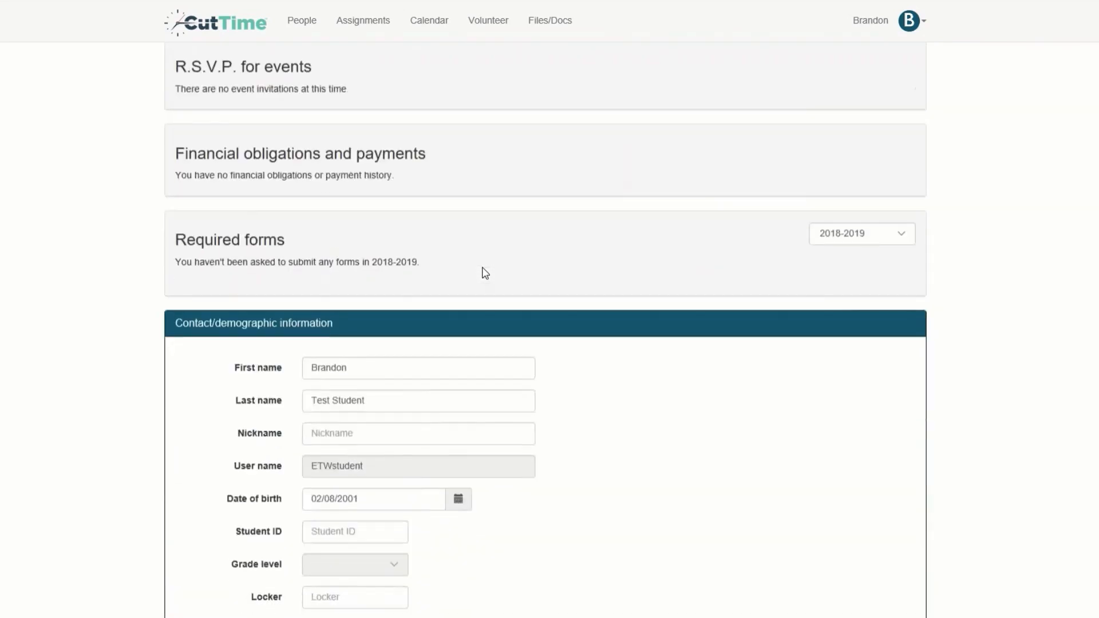
{"action": "scroll", "coordinate": [481, 272], "scroll_direction": "up", "scroll_amount": 2}
{"action": "scroll", "coordinate": [475, 284], "scroll_direction": "up", "scroll_amount": 2}
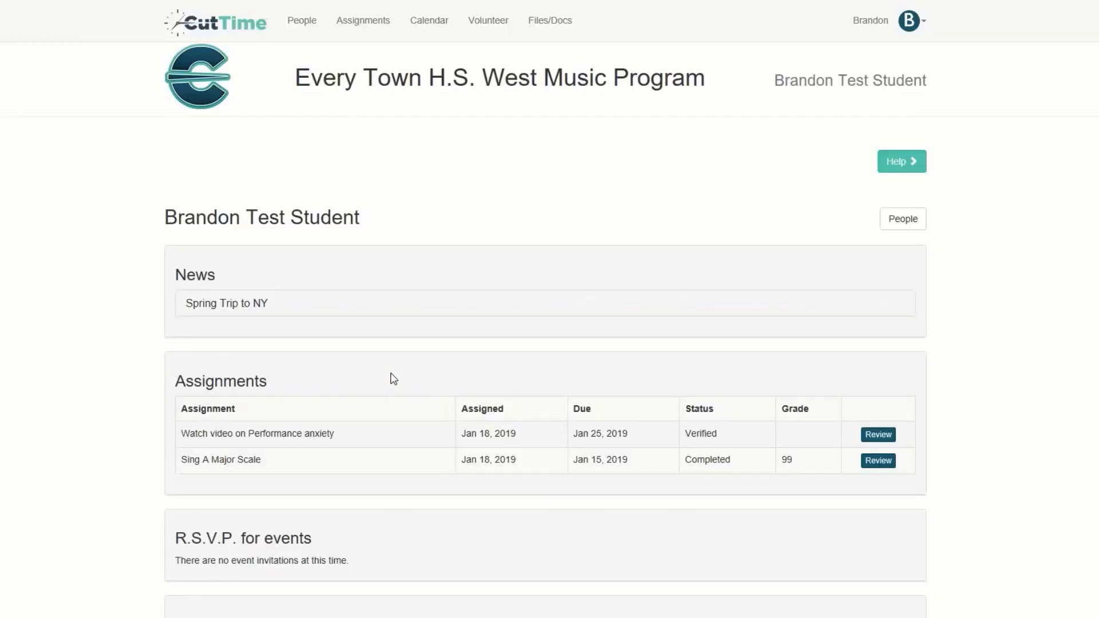
{"action": "scroll", "coordinate": [393, 379], "scroll_direction": "down", "scroll_amount": 5}
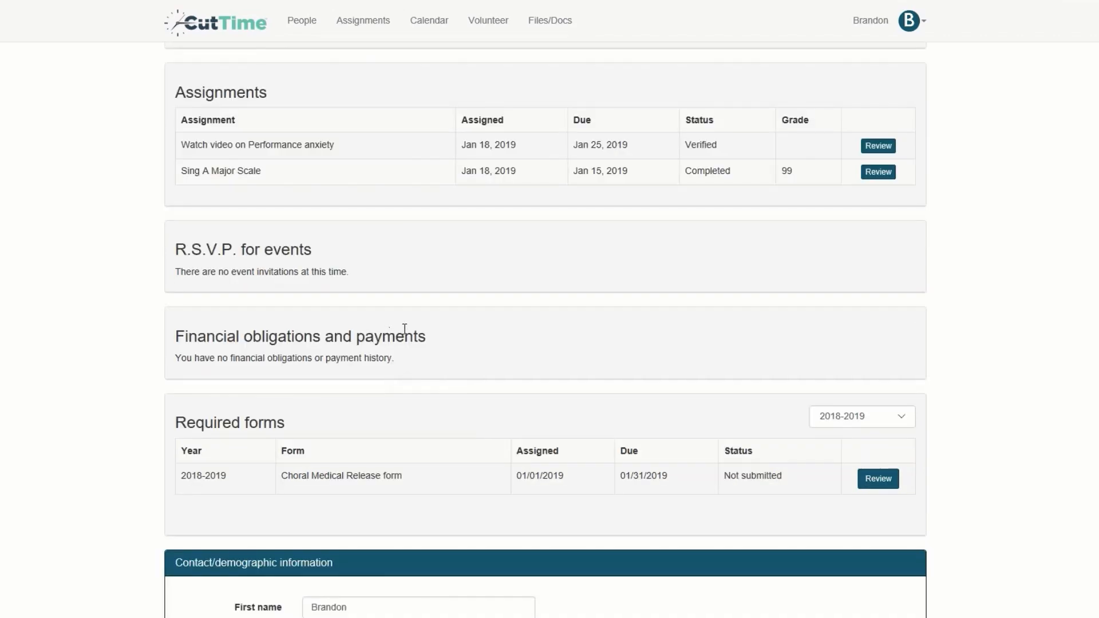
{"action": "scroll", "coordinate": [400, 299], "scroll_direction": "down", "scroll_amount": 2}
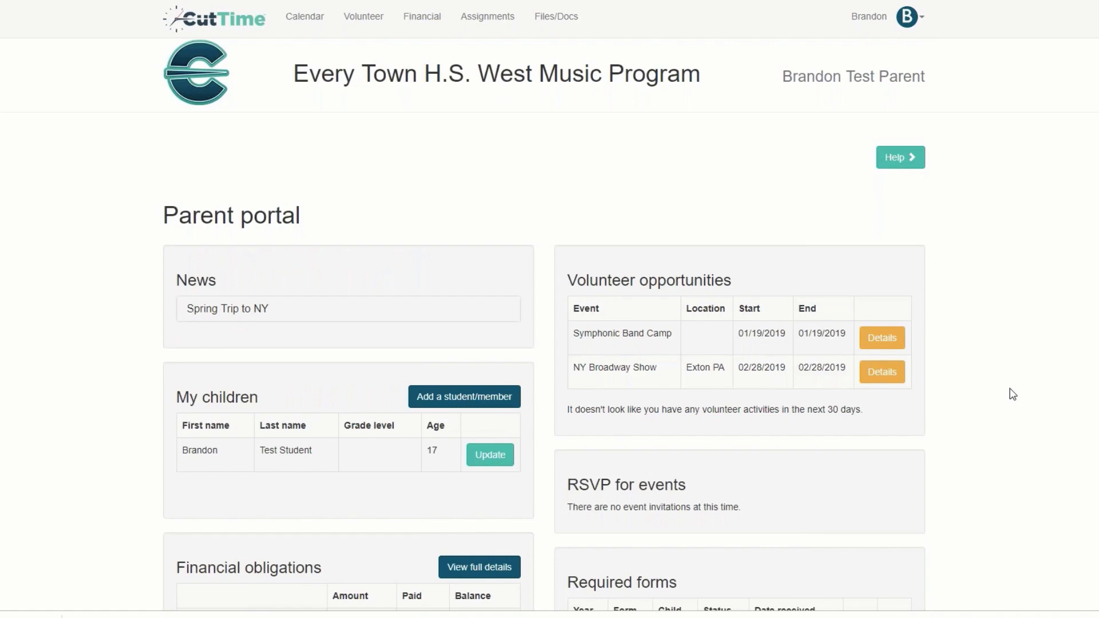
- In the parent's account, review the child's Choral Medical Release form details, then view and close its attached PDF file
{"action": "scroll", "coordinate": [1010, 392], "scroll_direction": "down", "scroll_amount": 1}
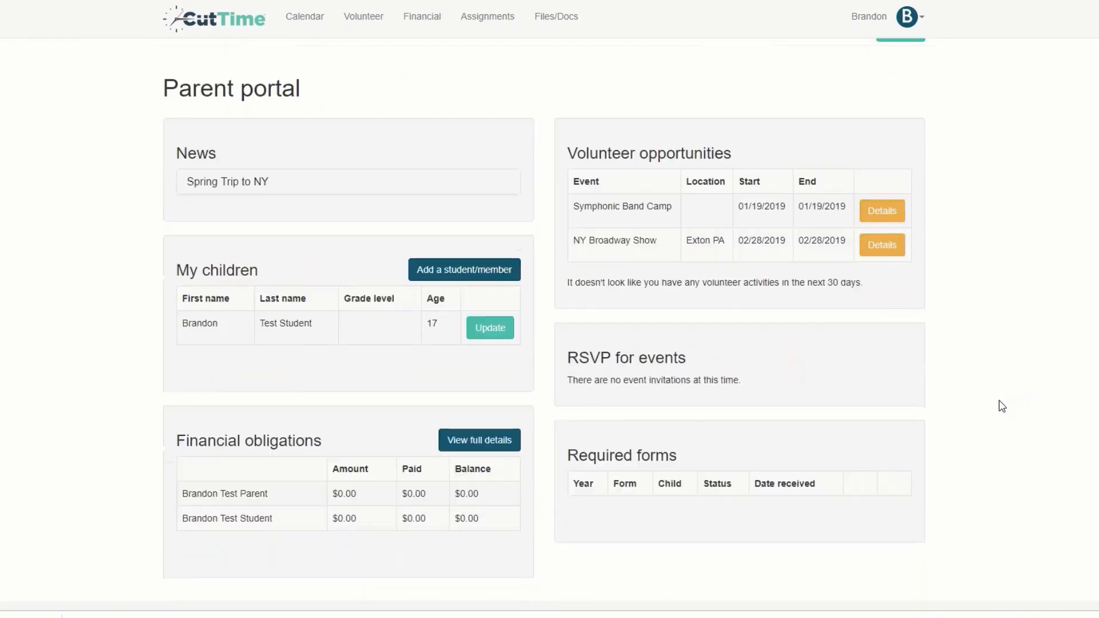
{"action": "scroll", "coordinate": [1001, 405], "scroll_direction": "up", "scroll_amount": 1}
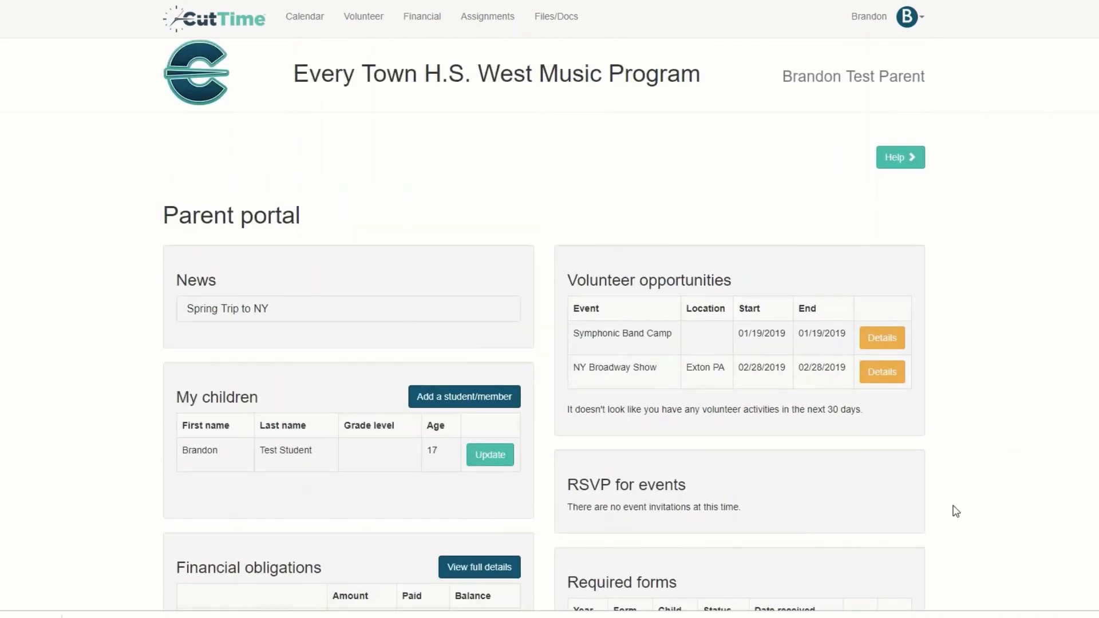
{"action": "scroll", "coordinate": [954, 510], "scroll_direction": "down", "scroll_amount": 2}
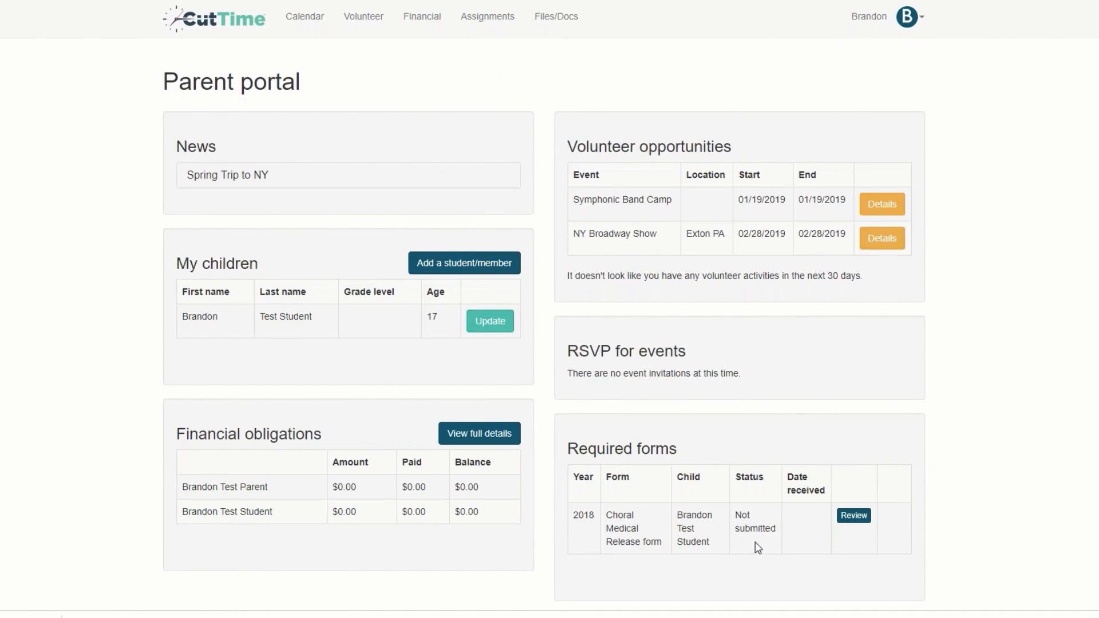
{"action": "left_click", "coordinate": [854, 516]}
{"action": "scroll", "coordinate": [781, 482], "scroll_direction": "down", "scroll_amount": 1}
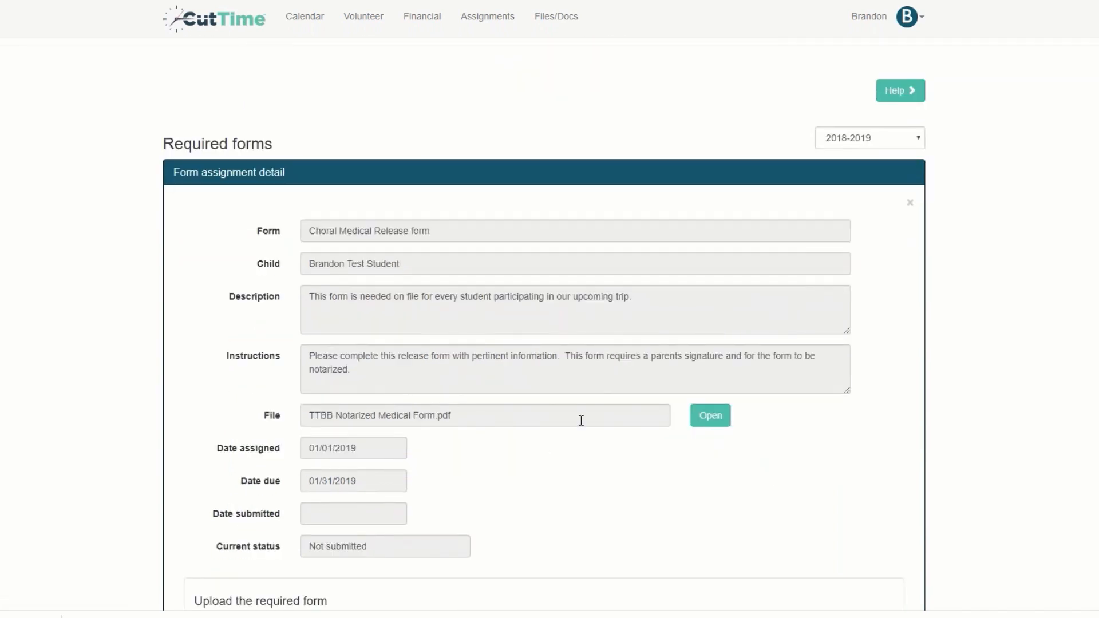
{"action": "left_click", "coordinate": [704, 425]}
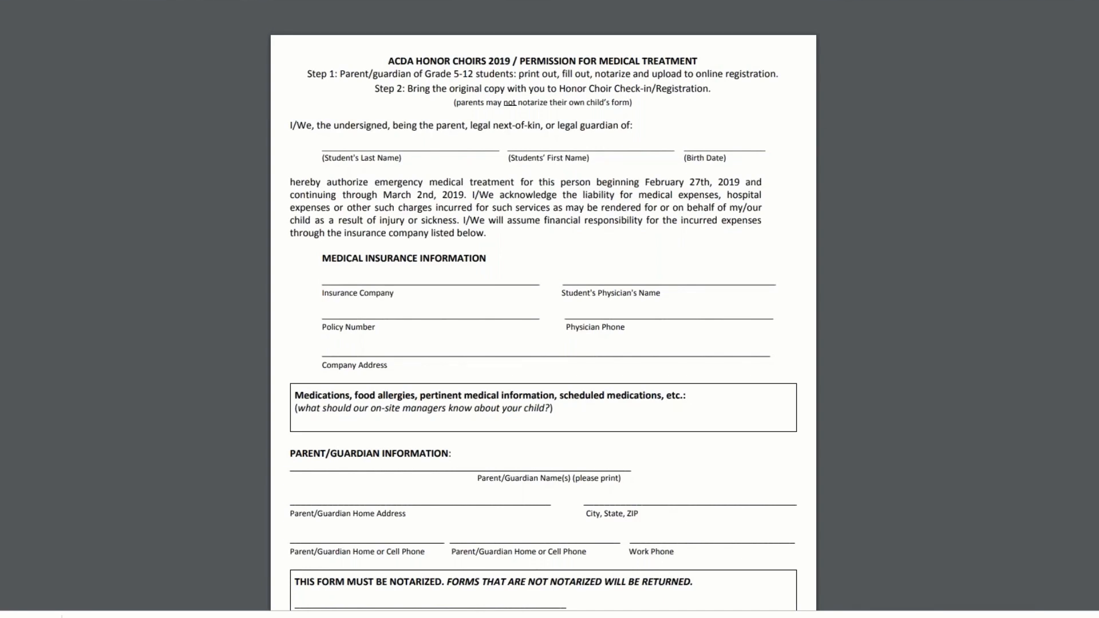
{"action": "key", "text": "ctrl+w"}
- Choose the file Required form upload.docx and upload it as the child's completed Choral Medical Release form
{"action": "scroll", "coordinate": [296, 432], "scroll_direction": "down", "scroll_amount": 3}
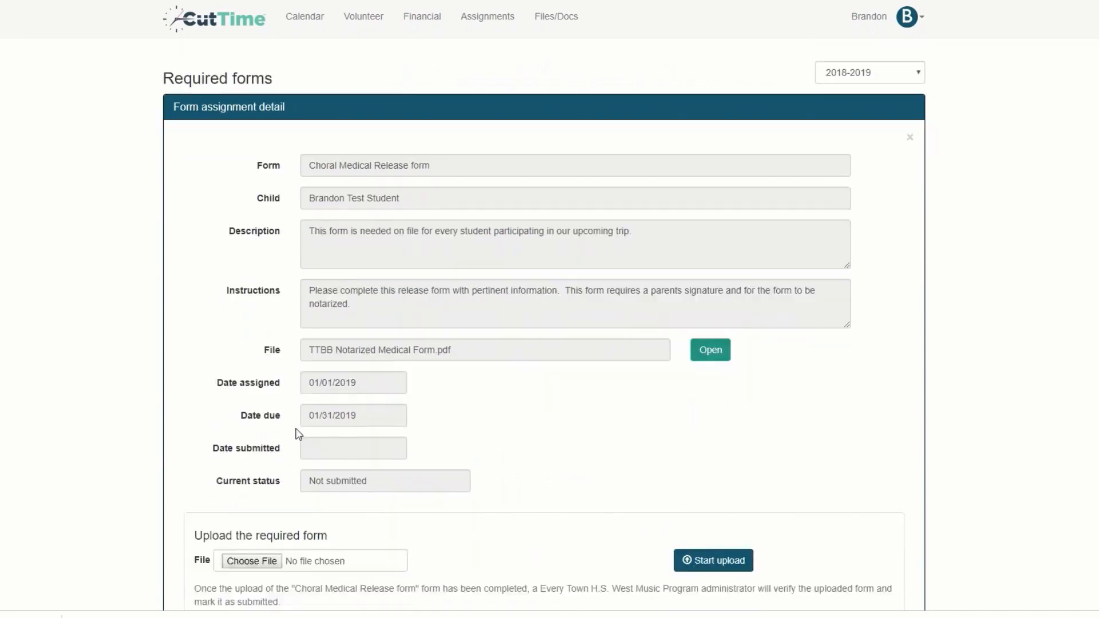
{"action": "left_click", "coordinate": [265, 436]}
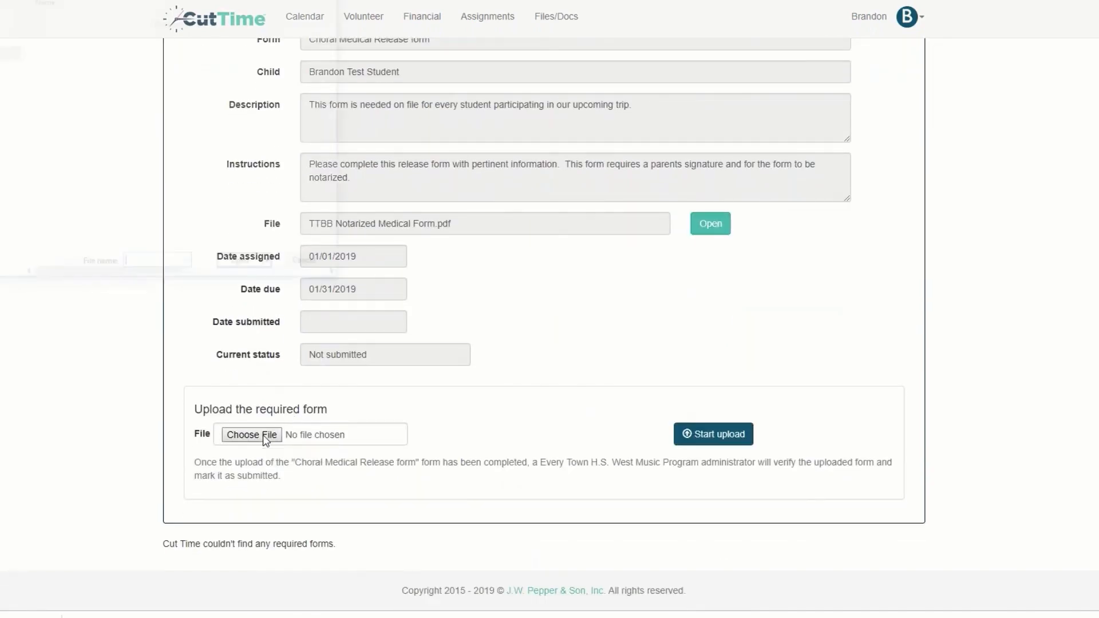
{"action": "scroll", "coordinate": [138, 115], "scroll_direction": "down", "scroll_amount": 6}
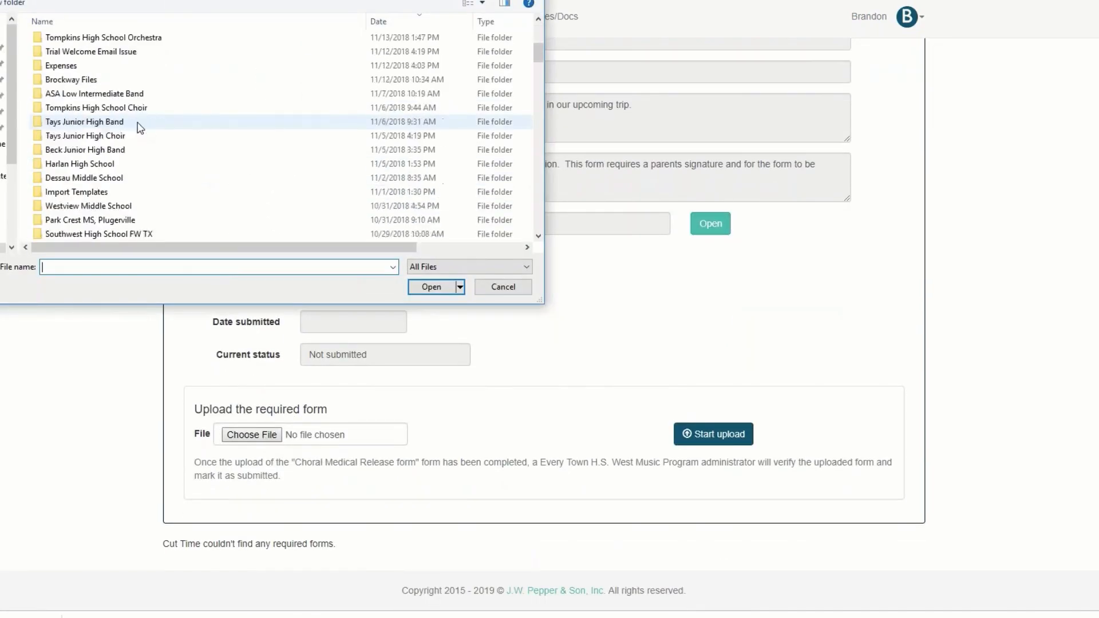
{"action": "scroll", "coordinate": [139, 126], "scroll_direction": "down", "scroll_amount": 6}
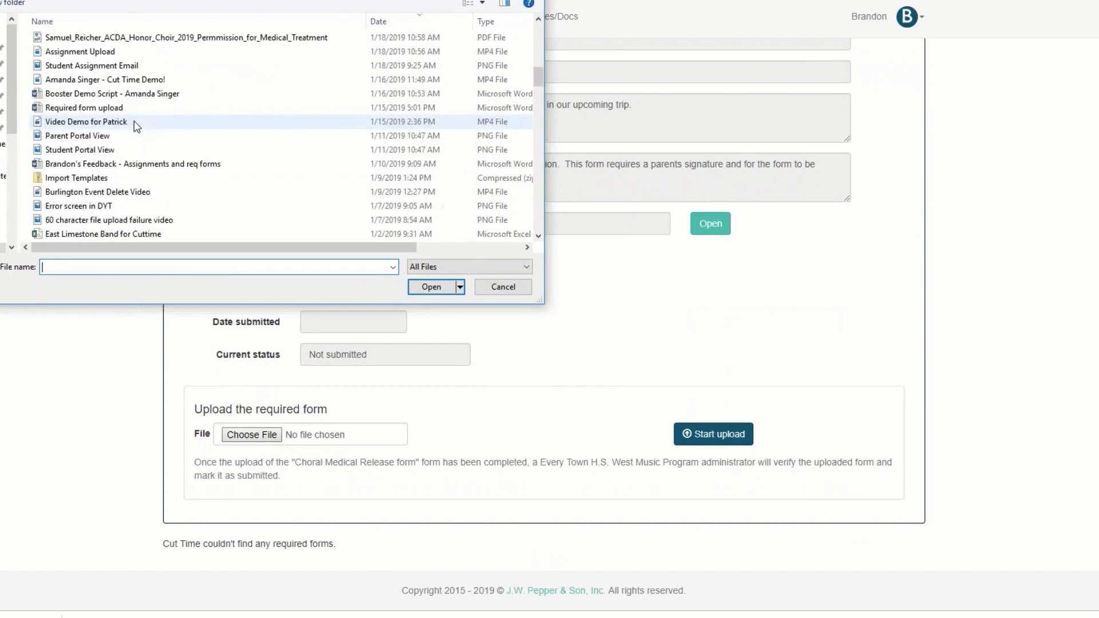
{"action": "left_click", "coordinate": [93, 109]}
{"action": "left_click", "coordinate": [431, 287]}
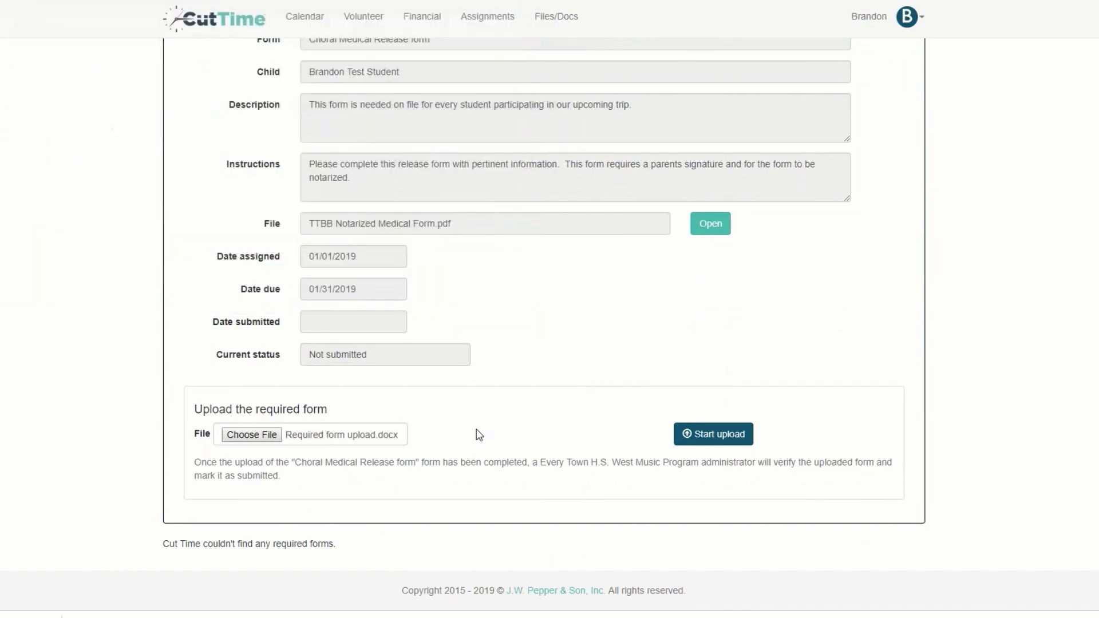
{"action": "left_click", "coordinate": [712, 439]}
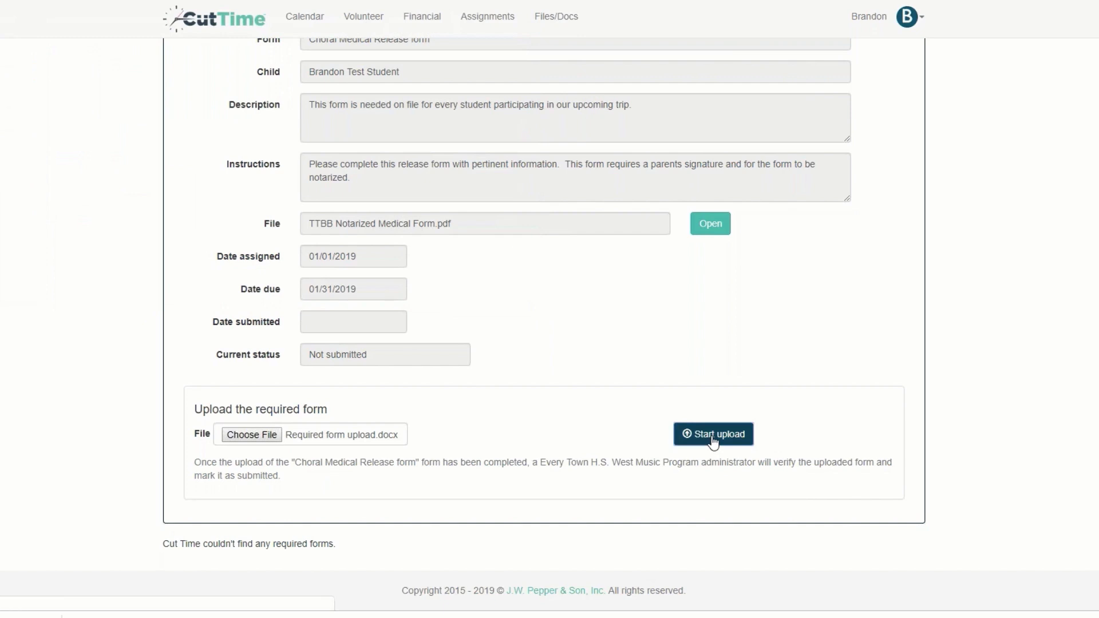
{"action": "scroll", "coordinate": [671, 575], "scroll_direction": "down", "scroll_amount": 4}
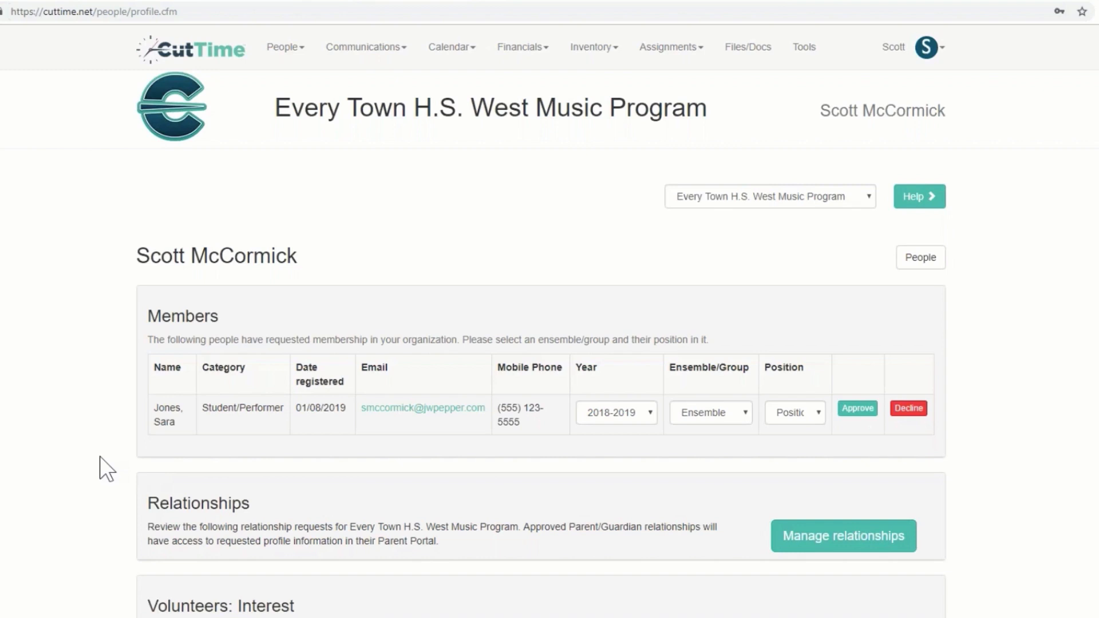
- From the instructor's account, check the submitted required forms on the profile page, then open form management and examine the submissions requiring action
{"action": "scroll", "coordinate": [107, 469], "scroll_direction": "down", "scroll_amount": 5}
{"action": "scroll", "coordinate": [107, 470], "scroll_direction": "up", "scroll_amount": 5}
{"action": "scroll", "coordinate": [39, 349], "scroll_direction": "down", "scroll_amount": 12}
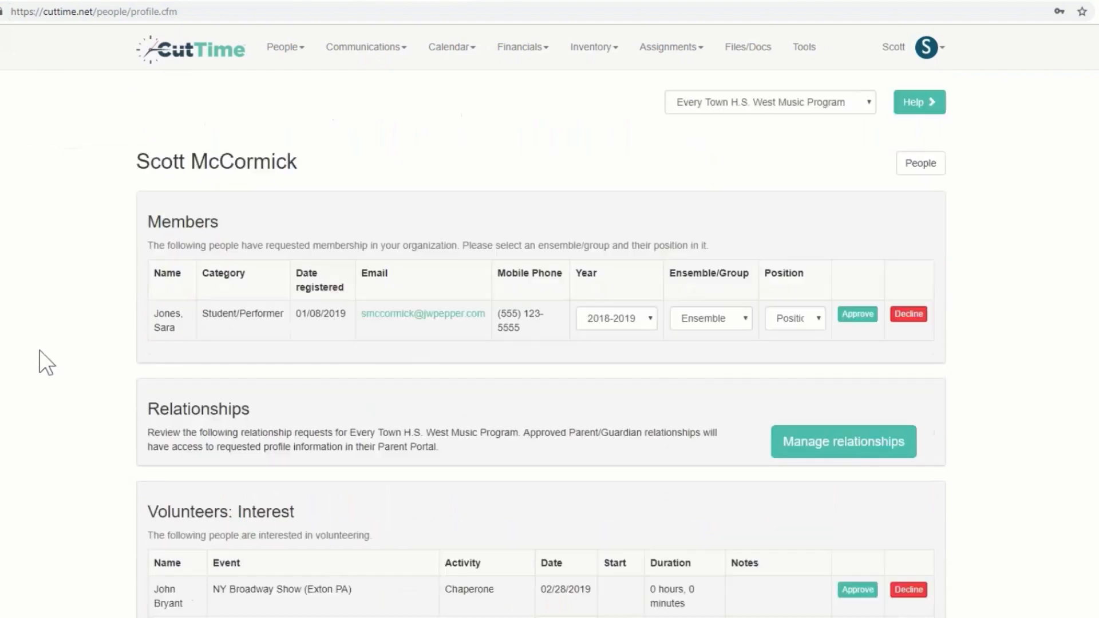
{"action": "scroll", "coordinate": [40, 351], "scroll_direction": "down", "scroll_amount": 13}
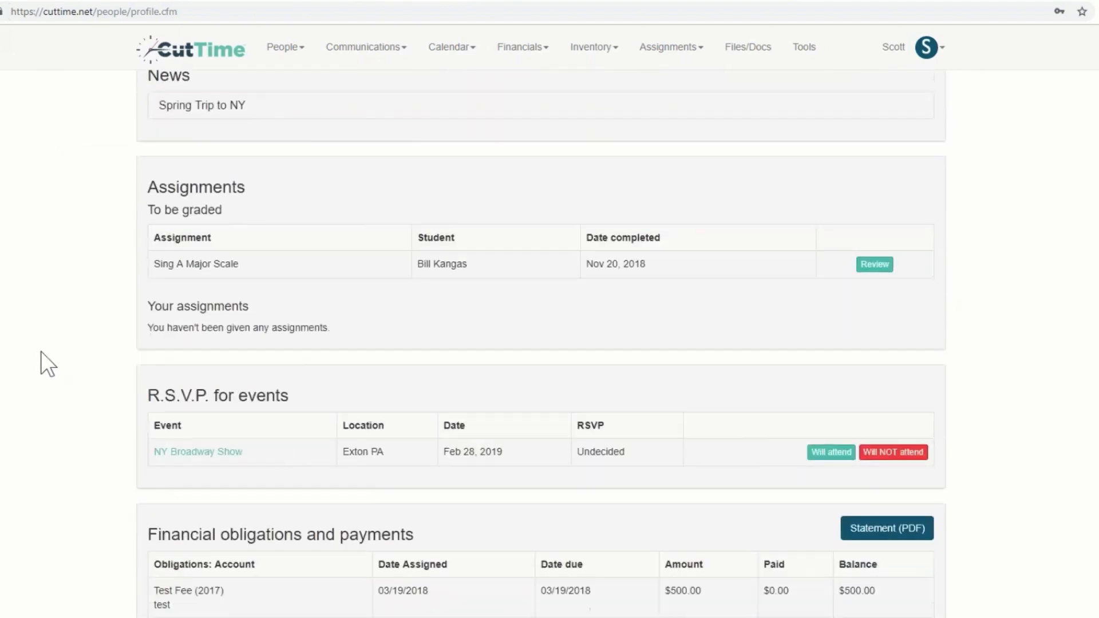
{"action": "scroll", "coordinate": [43, 351], "scroll_direction": "down", "scroll_amount": 2}
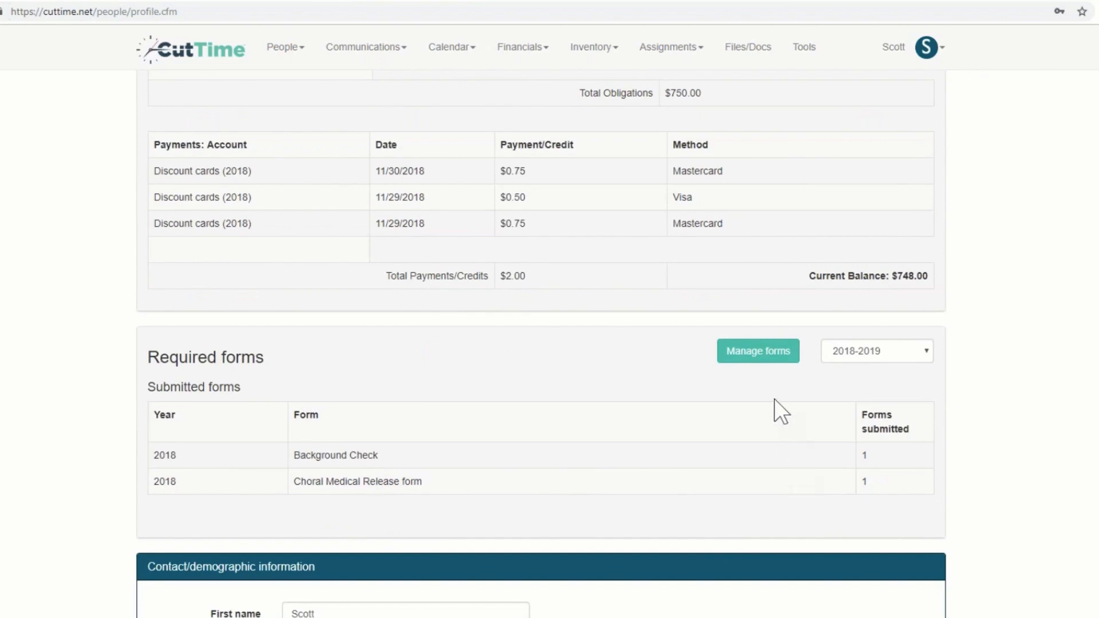
{"action": "left_click", "coordinate": [747, 355]}
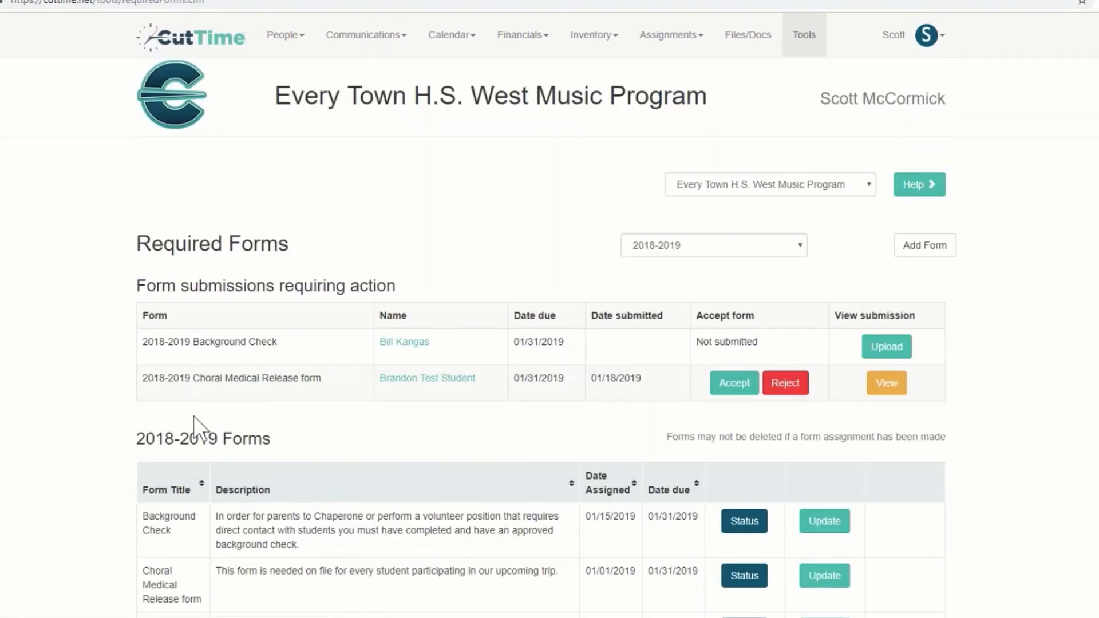
{"action": "scroll", "coordinate": [193, 415], "scroll_direction": "down", "scroll_amount": 1}
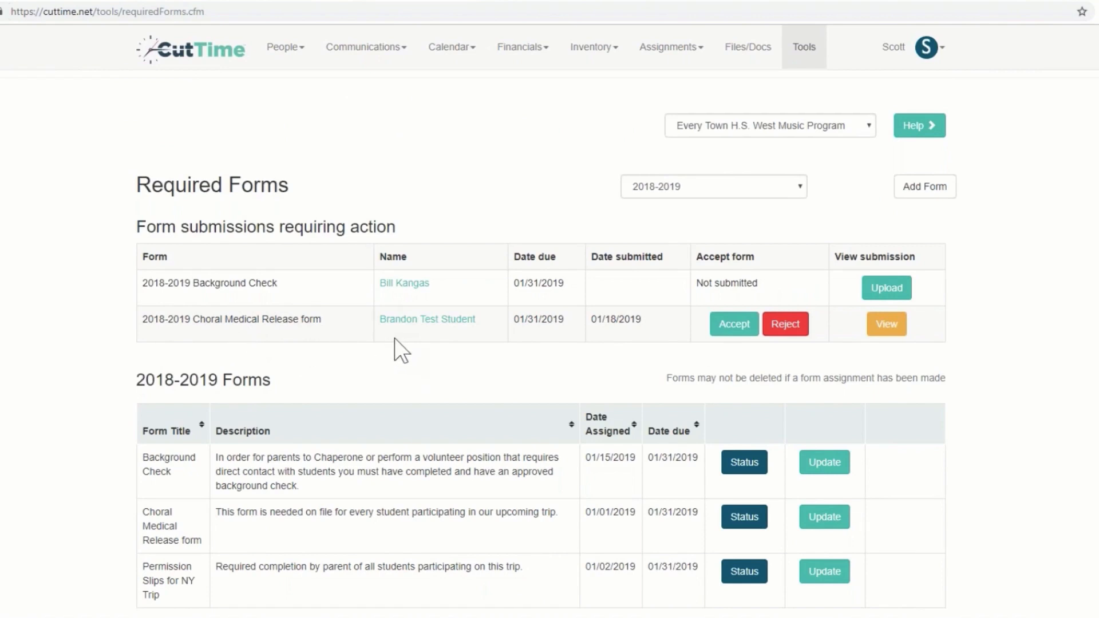
- Accept the test student's submitted 2018-2019 Choral Medical Release form
{"action": "left_click", "coordinate": [735, 325]}
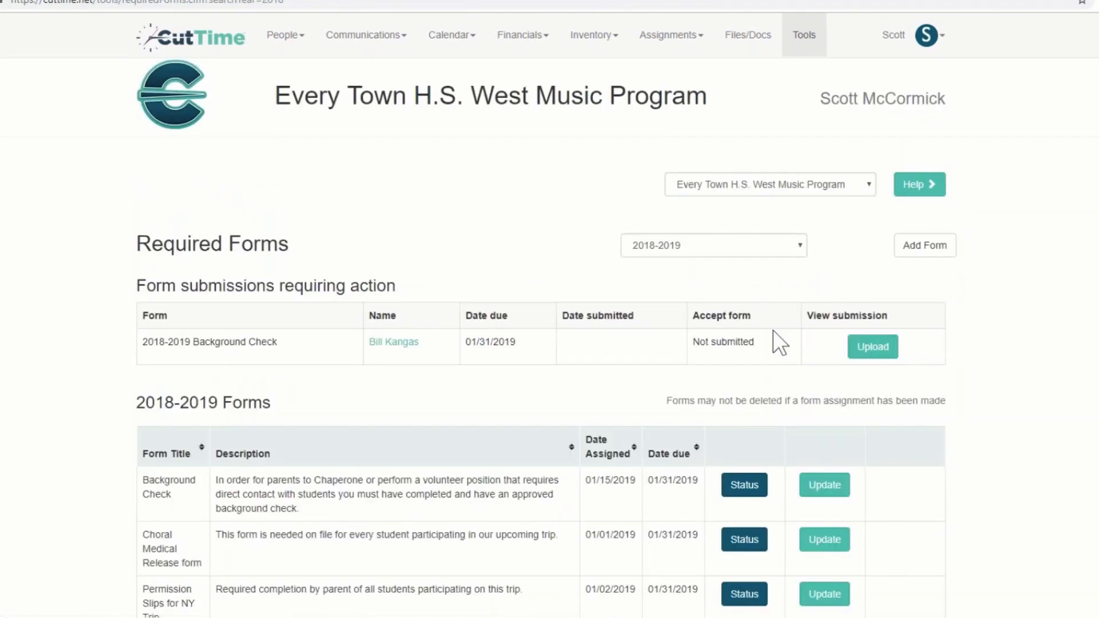
{"action": "scroll", "coordinate": [262, 476], "scroll_direction": "down", "scroll_amount": 1}
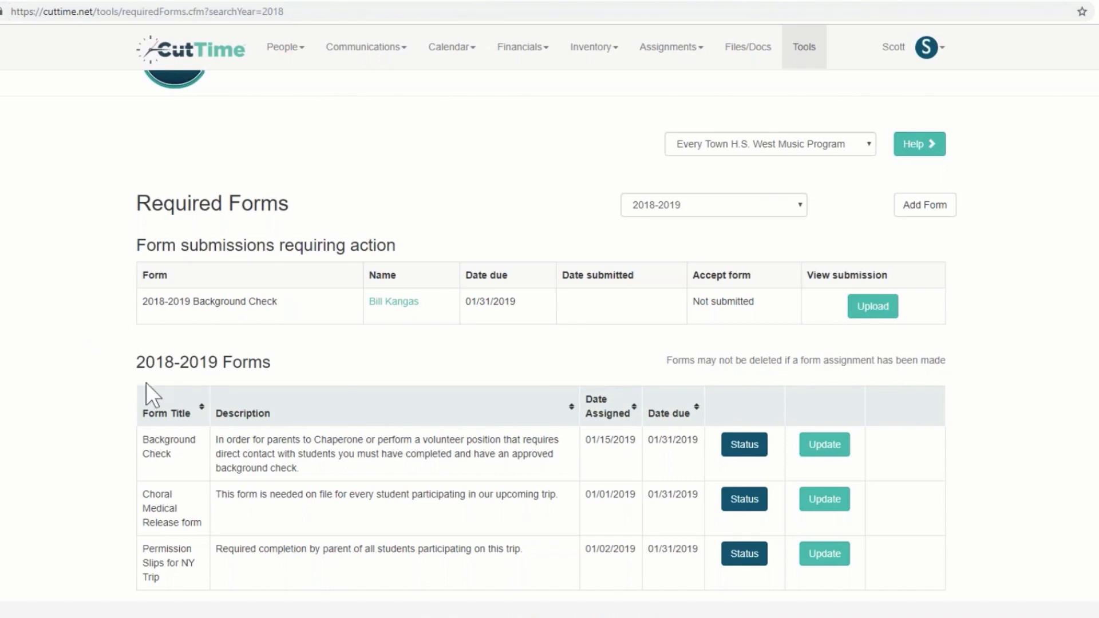
- Open the Choral Medical Release form's status list and examine each student's submission date, certification option and current status
{"action": "left_click", "coordinate": [825, 502]}
{"action": "key", "text": "alt+Left"}
{"action": "left_click", "coordinate": [734, 503]}
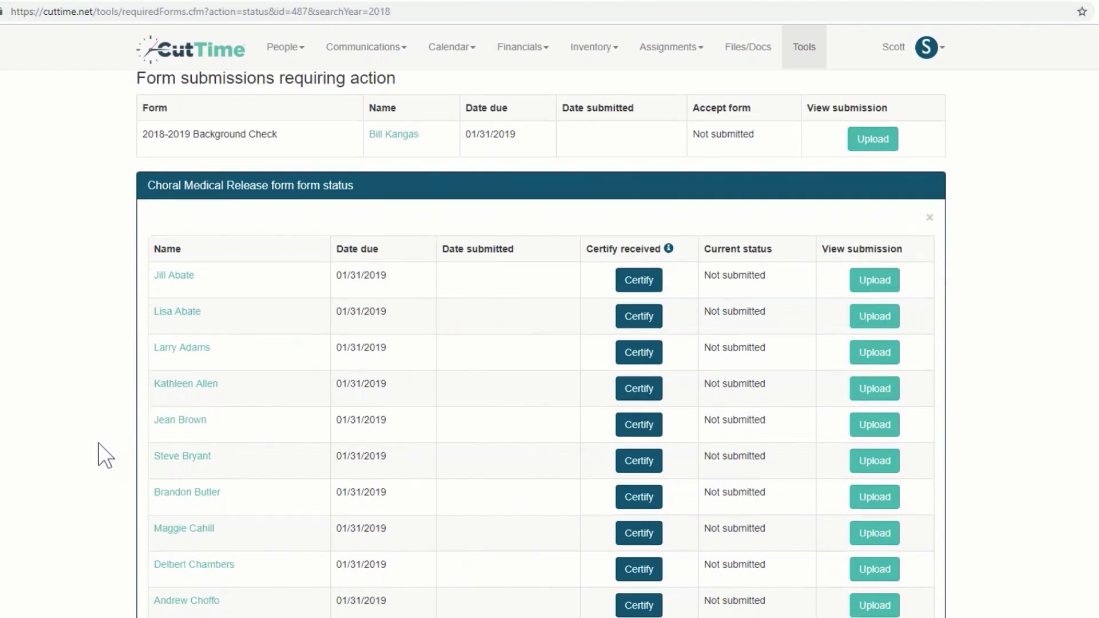
{"action": "scroll", "coordinate": [99, 442], "scroll_direction": "down", "scroll_amount": 1}
{"action": "scroll", "coordinate": [98, 441], "scroll_direction": "up", "scroll_amount": 1}
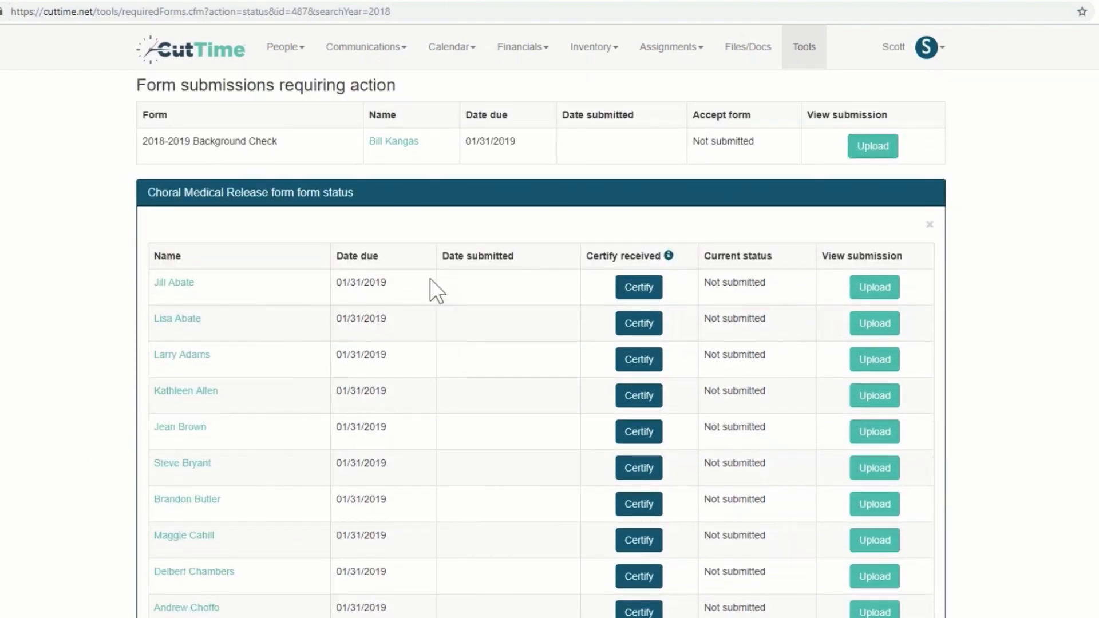
{"action": "scroll", "coordinate": [489, 323], "scroll_direction": "down", "scroll_amount": 13}
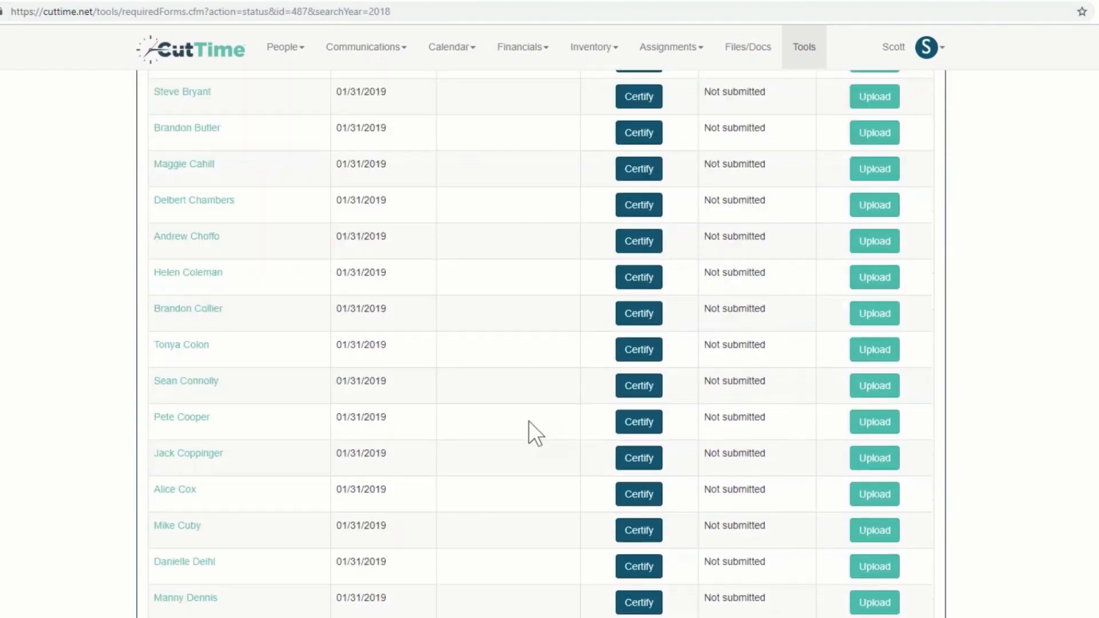
{"action": "scroll", "coordinate": [533, 434], "scroll_direction": "down", "scroll_amount": 10}
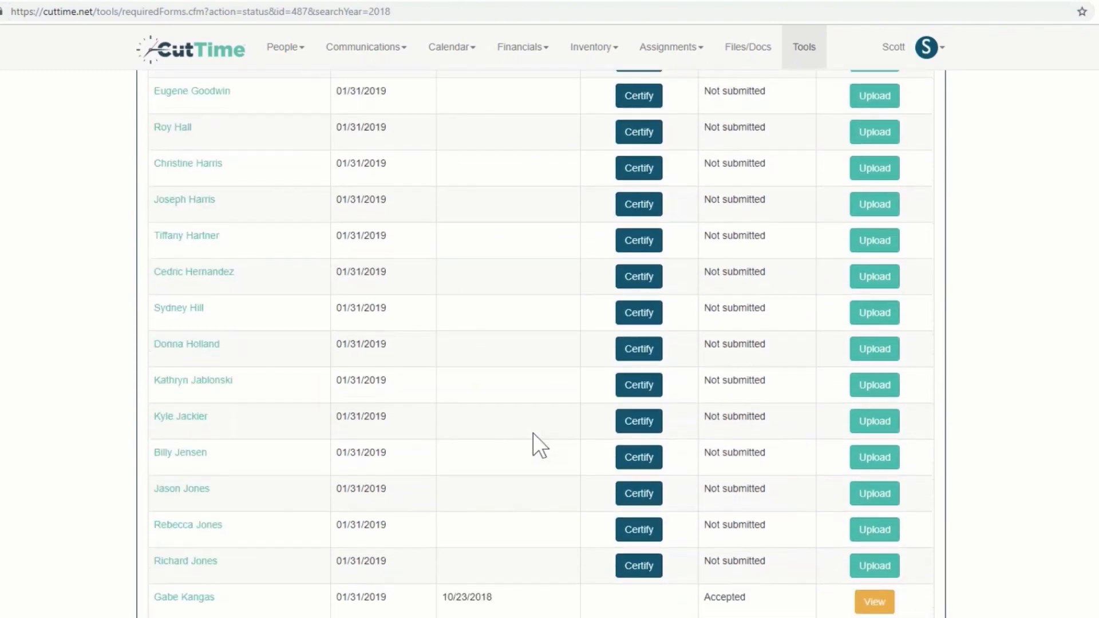
{"action": "scroll", "coordinate": [482, 475], "scroll_direction": "down", "scroll_amount": 8}
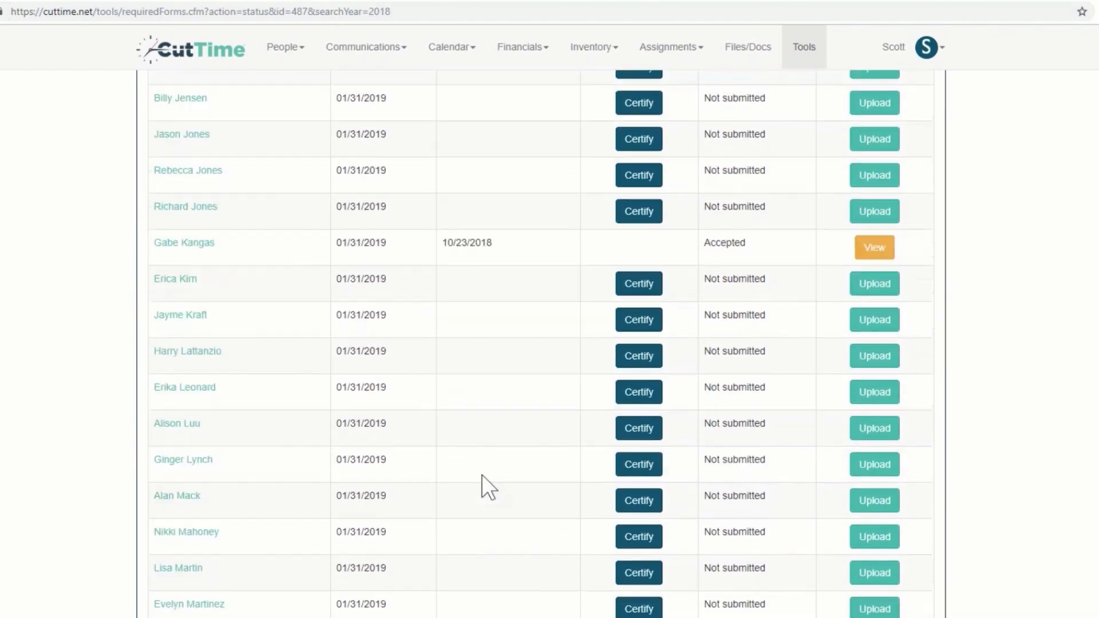
{"action": "scroll", "coordinate": [483, 473], "scroll_direction": "down", "scroll_amount": 20}
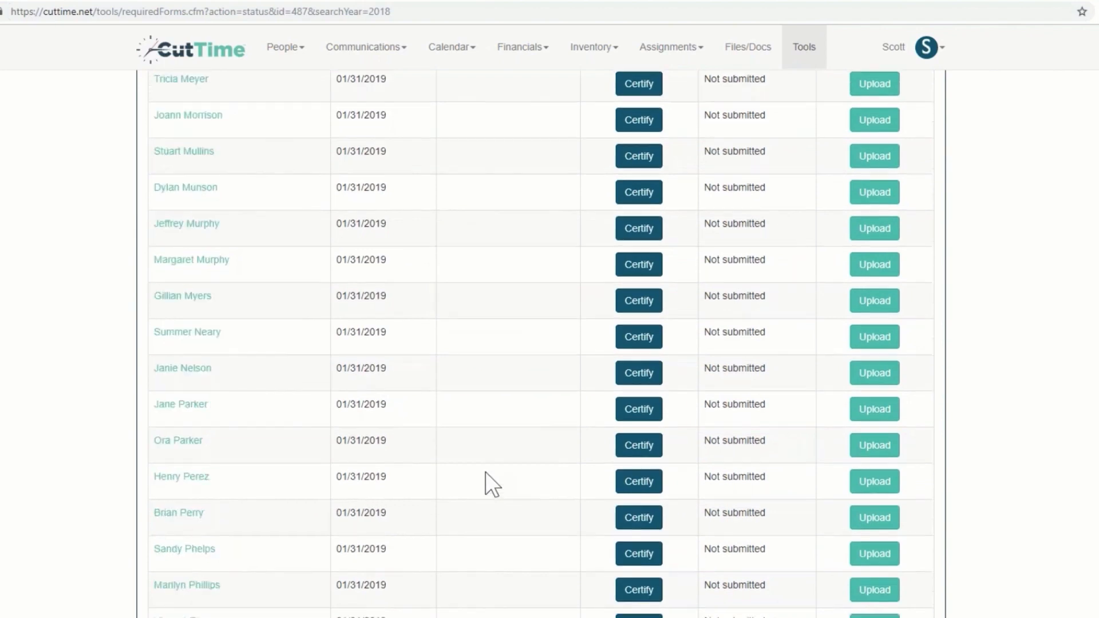
{"action": "scroll", "coordinate": [490, 469], "scroll_direction": "down", "scroll_amount": 7}
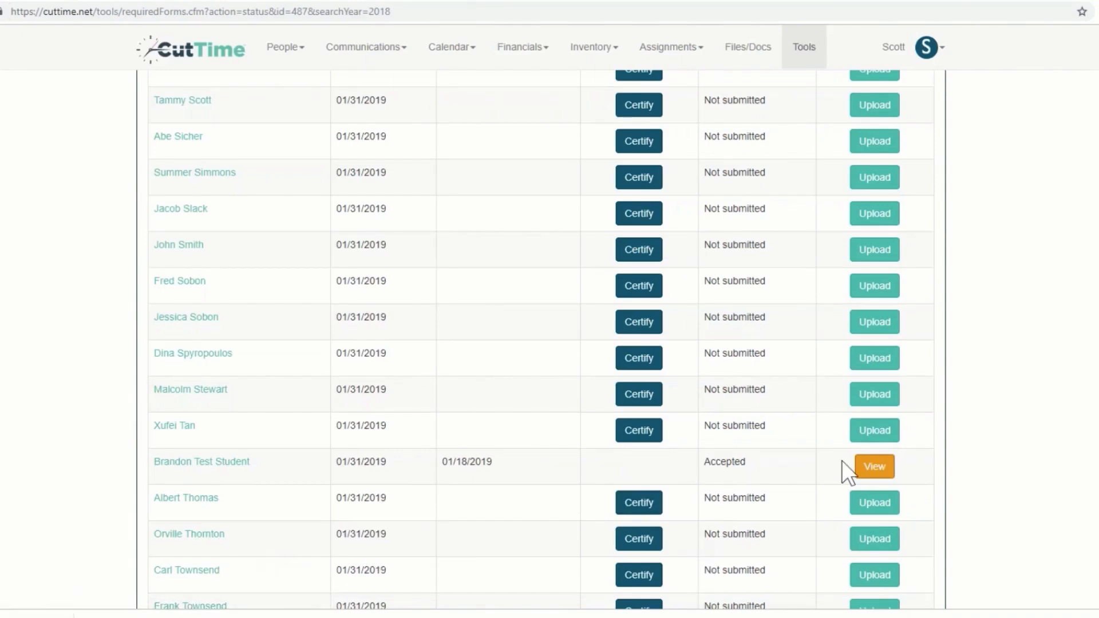
{"action": "scroll", "coordinate": [841, 459], "scroll_direction": "up", "scroll_amount": 1}
{"action": "scroll", "coordinate": [842, 461], "scroll_direction": "up", "scroll_amount": 7}
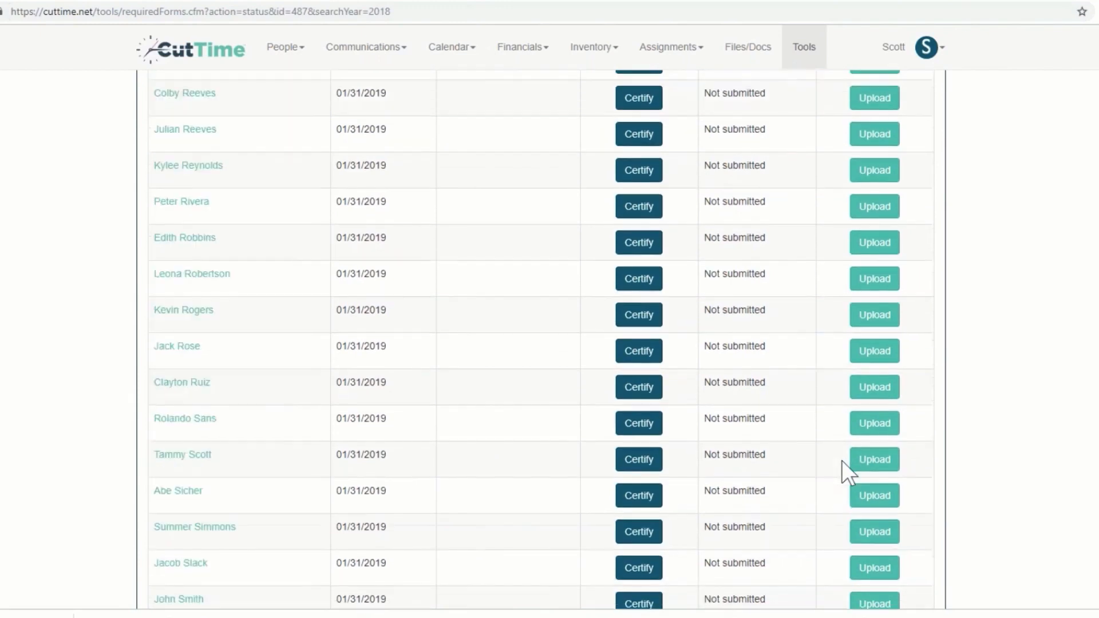
{"action": "scroll", "coordinate": [842, 460], "scroll_direction": "up", "scroll_amount": 20}
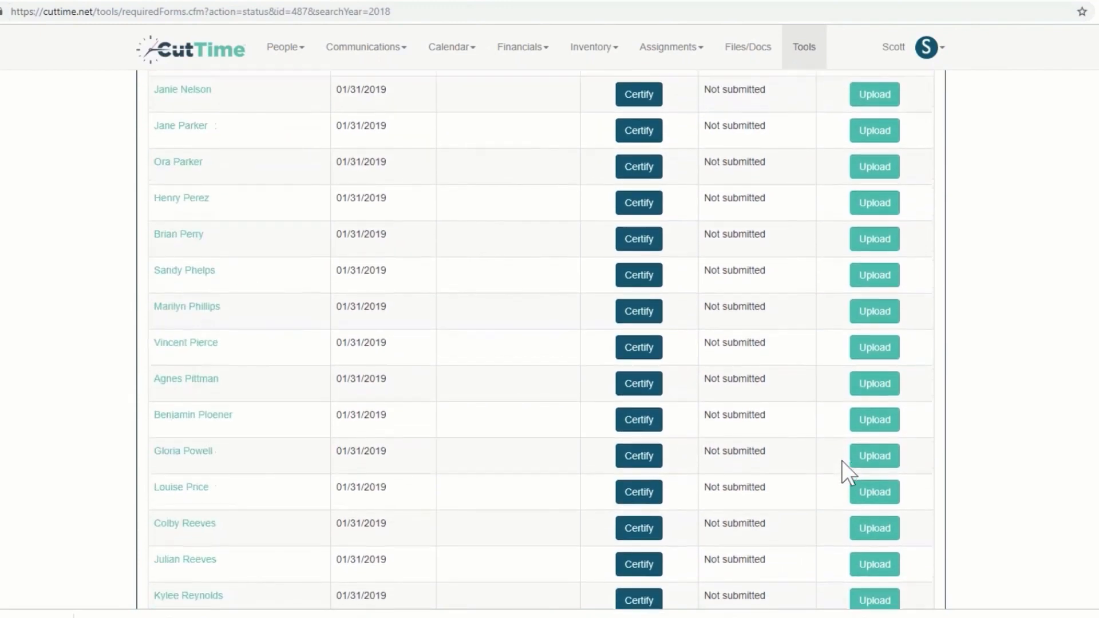
{"action": "scroll", "coordinate": [843, 460], "scroll_direction": "up", "scroll_amount": 20}
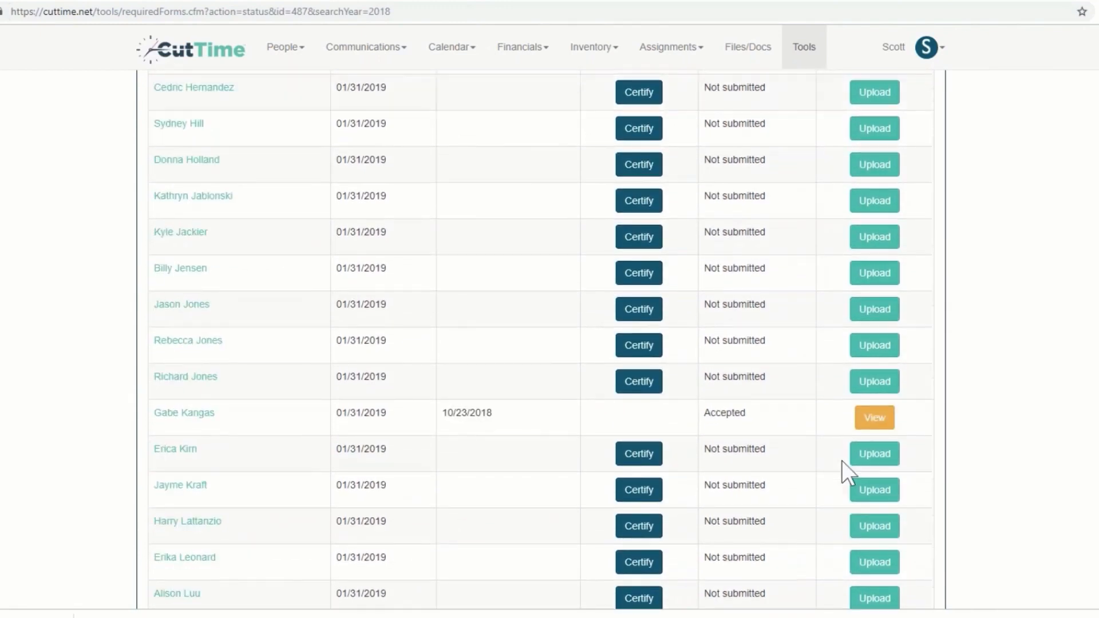
{"action": "scroll", "coordinate": [843, 460], "scroll_direction": "up", "scroll_amount": 15}
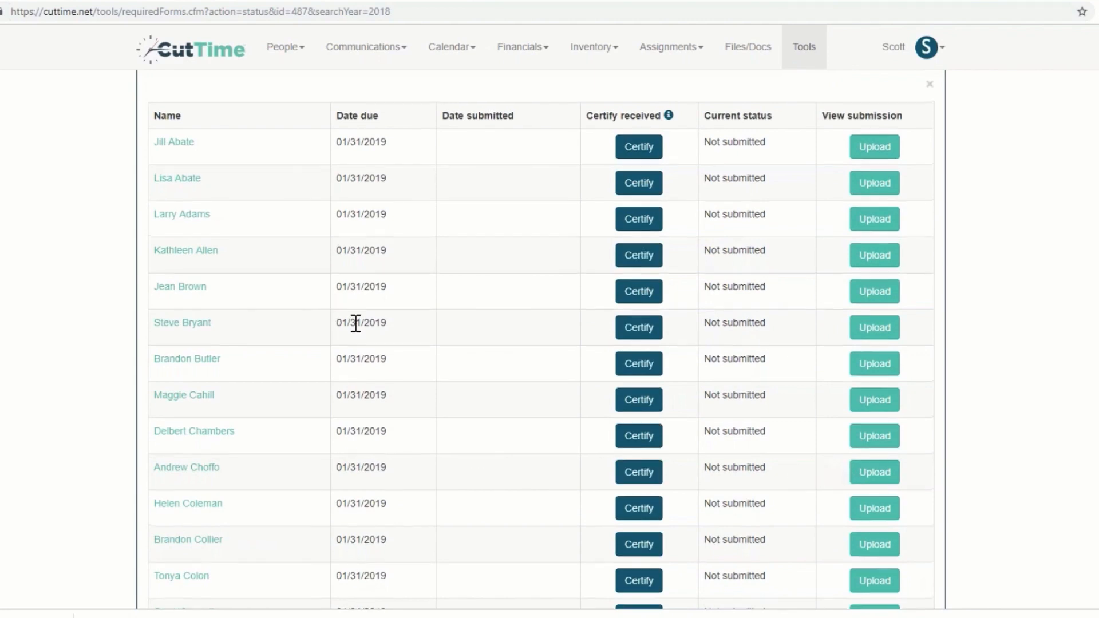
- Certify that the first listed student has turned in the Choral Medical Release form and save the certification
{"action": "scroll", "coordinate": [434, 359], "scroll_direction": "up", "scroll_amount": 3}
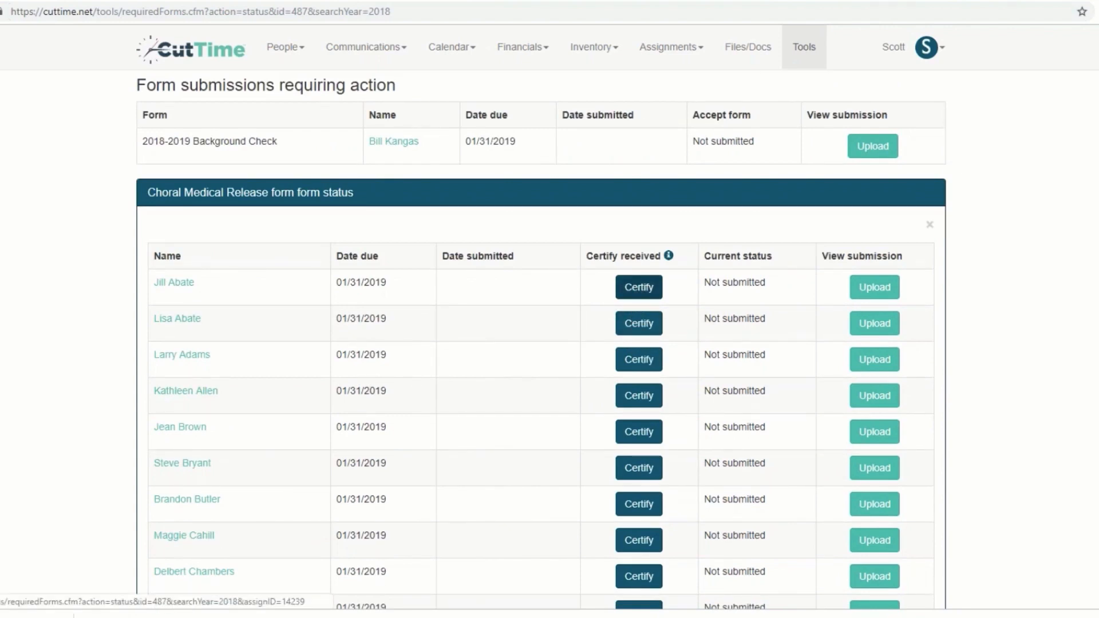
{"action": "left_click", "coordinate": [638, 287]}
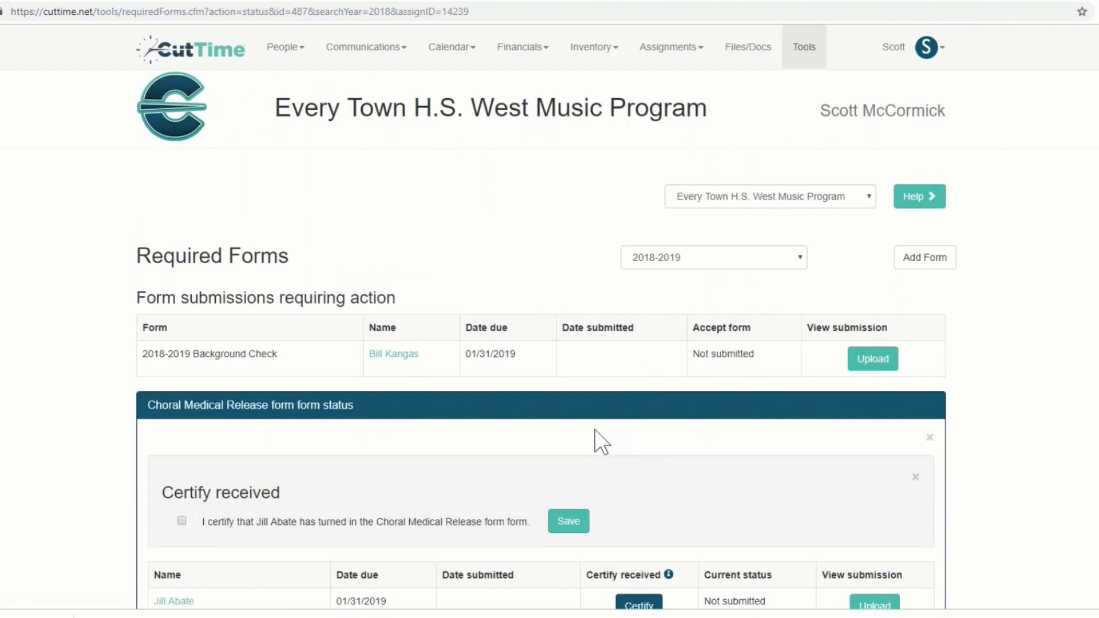
{"action": "scroll", "coordinate": [595, 428], "scroll_direction": "down", "scroll_amount": 2}
{"action": "scroll", "coordinate": [335, 424], "scroll_direction": "down", "scroll_amount": 1}
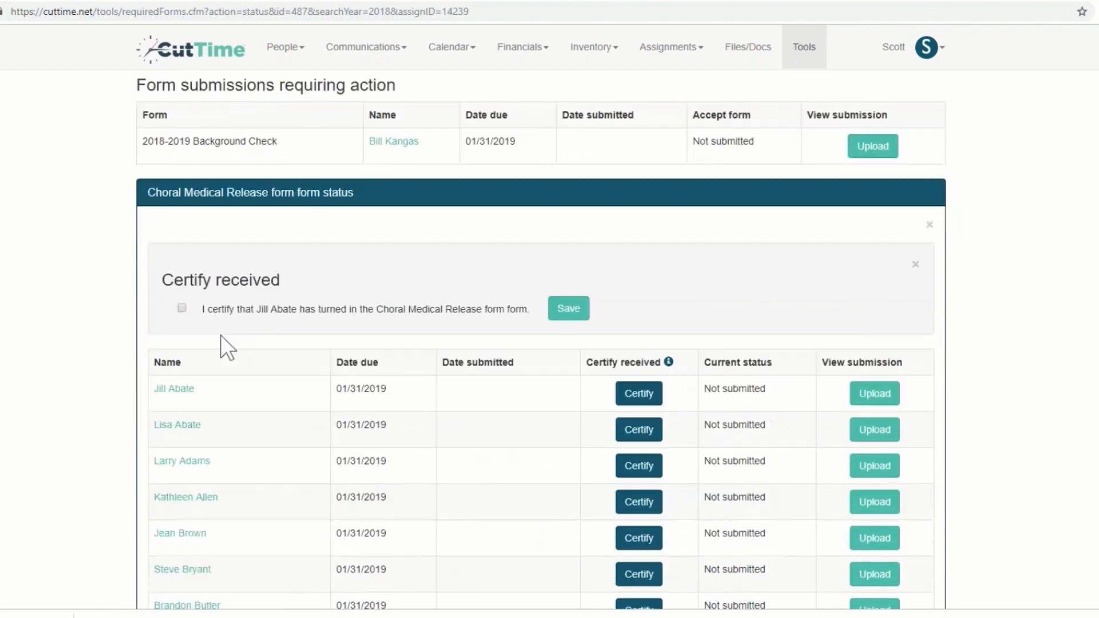
{"action": "left_click", "coordinate": [181, 309]}
{"action": "left_click", "coordinate": [567, 311]}
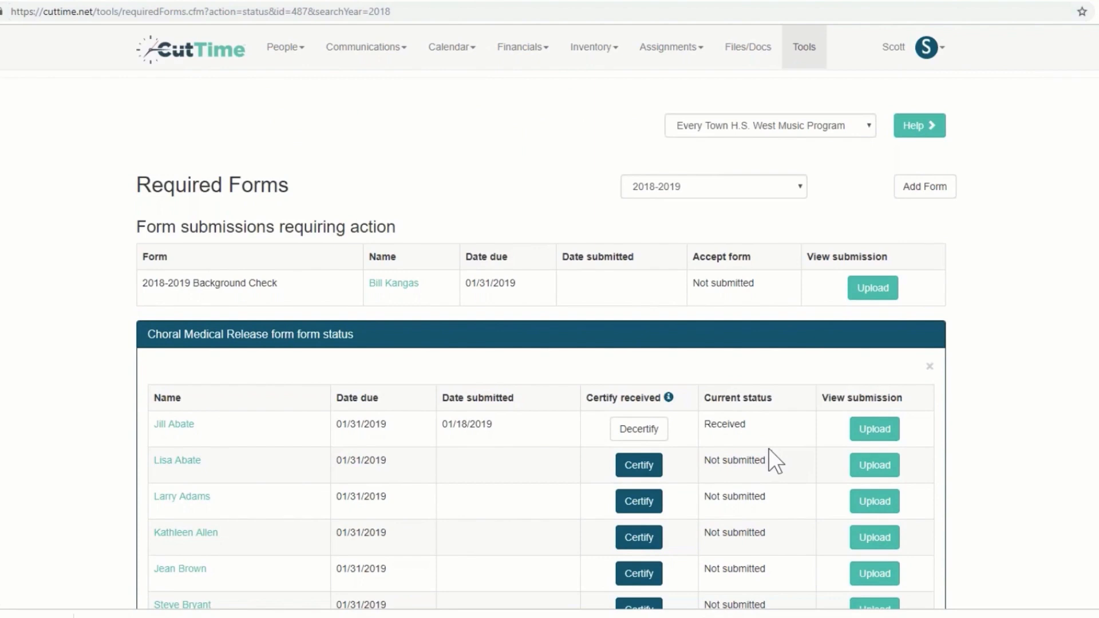
{"action": "scroll", "coordinate": [727, 513], "scroll_direction": "down", "scroll_amount": 1}
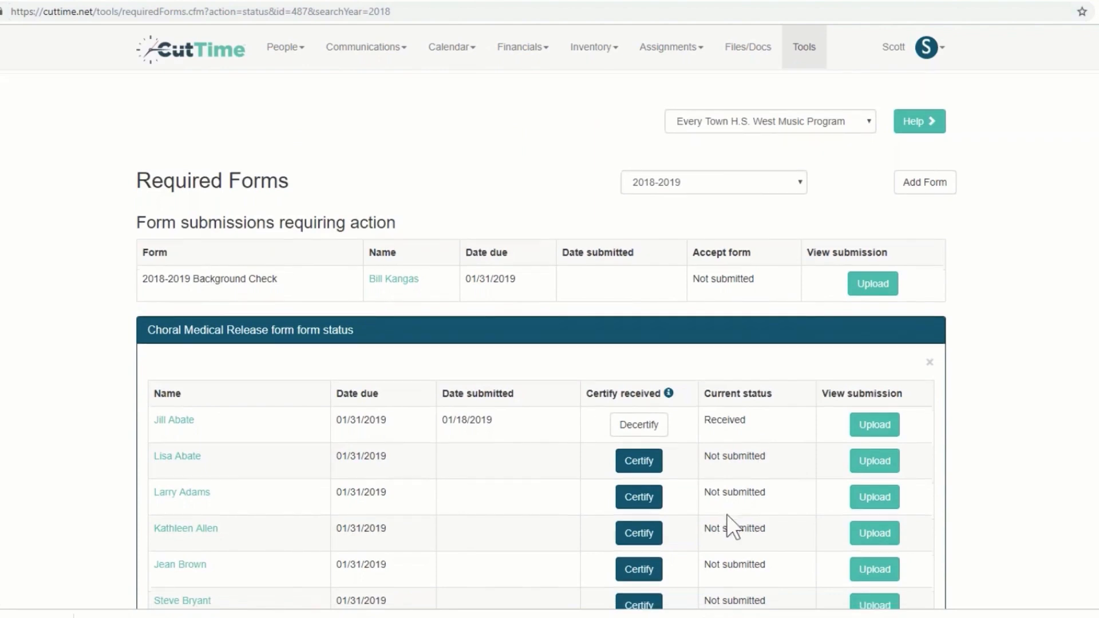